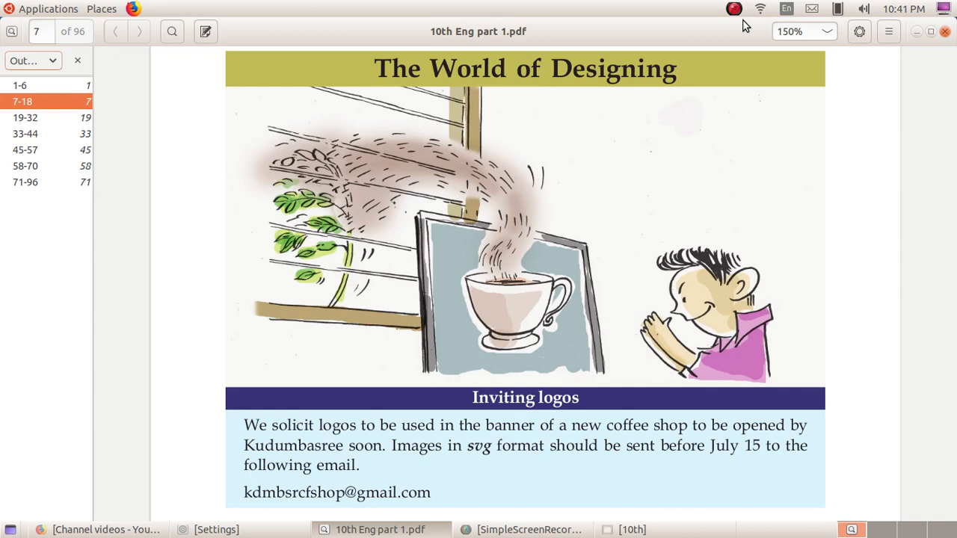
# Minimise the textbook PDF and launch Inkscape Vector Graphics Editor with a new blank document
pyautogui.click(917, 32)
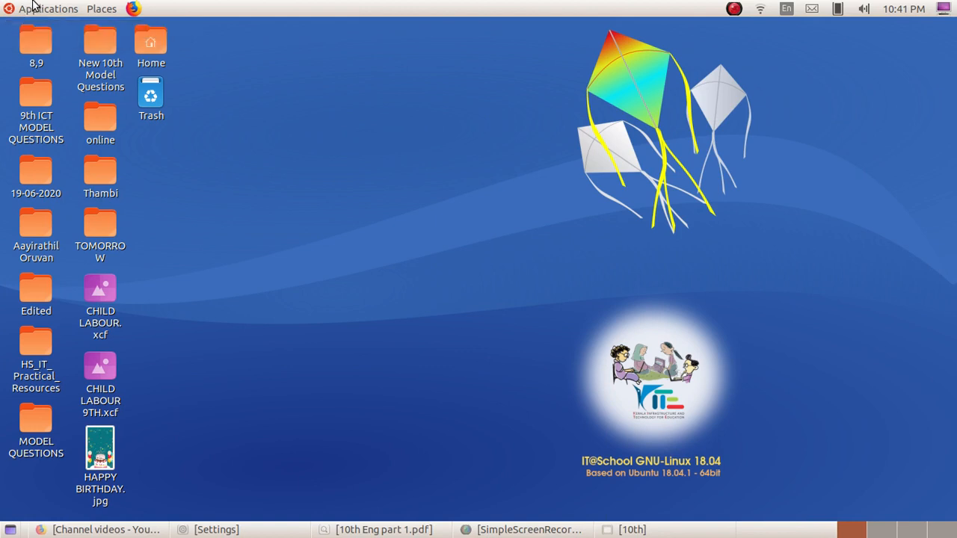
pyautogui.click(33, 6)
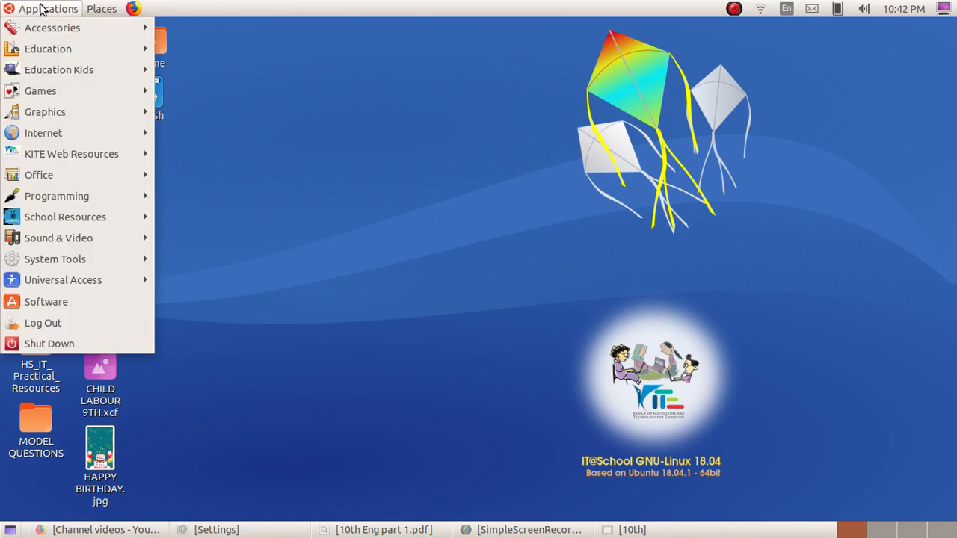
pyautogui.moveTo(75, 108)
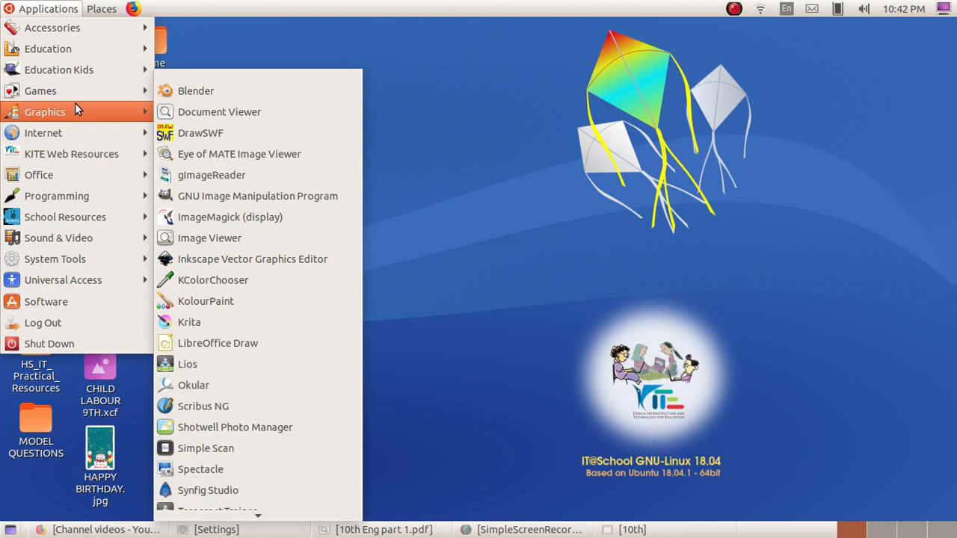
pyautogui.click(306, 267)
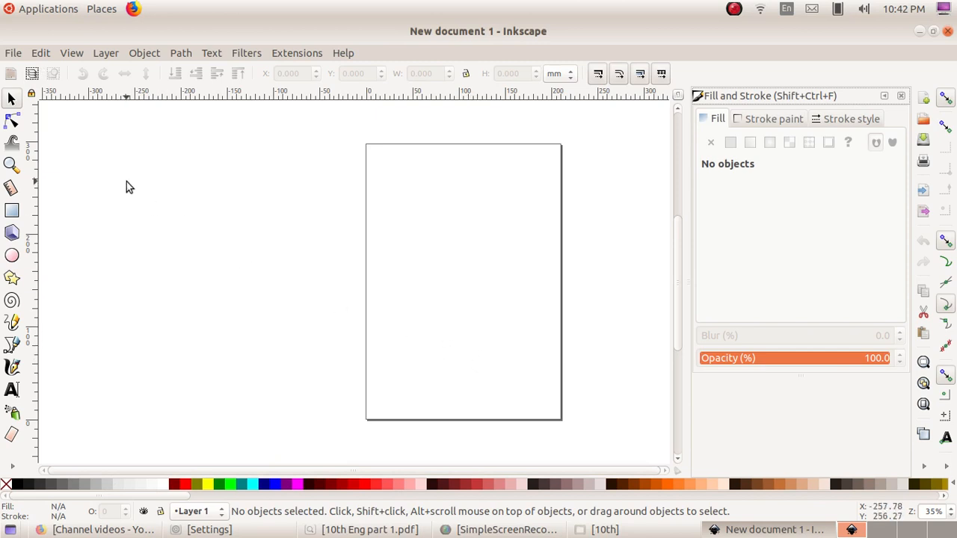
# Hide the page border in the document properties, show it again, and close the dialog
pyautogui.click(12, 54)
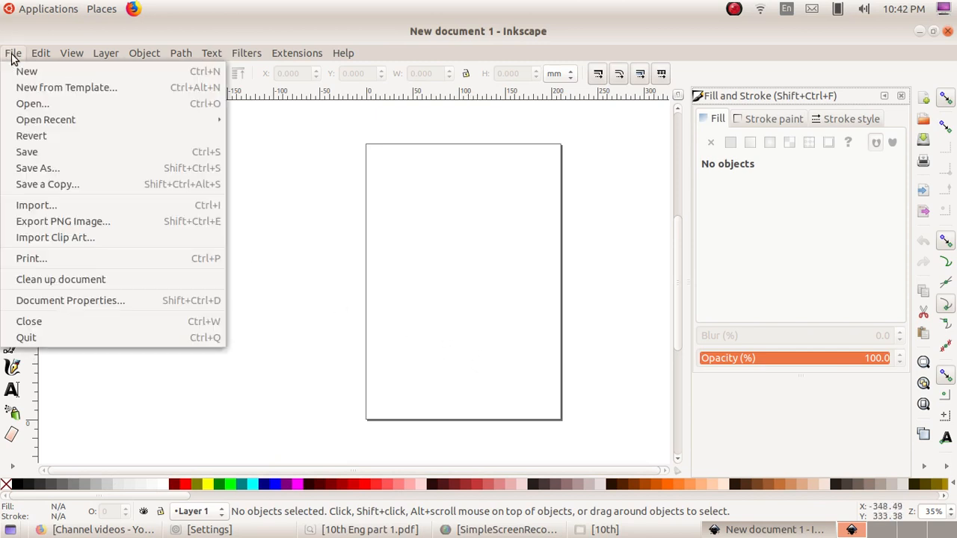
pyautogui.click(148, 298)
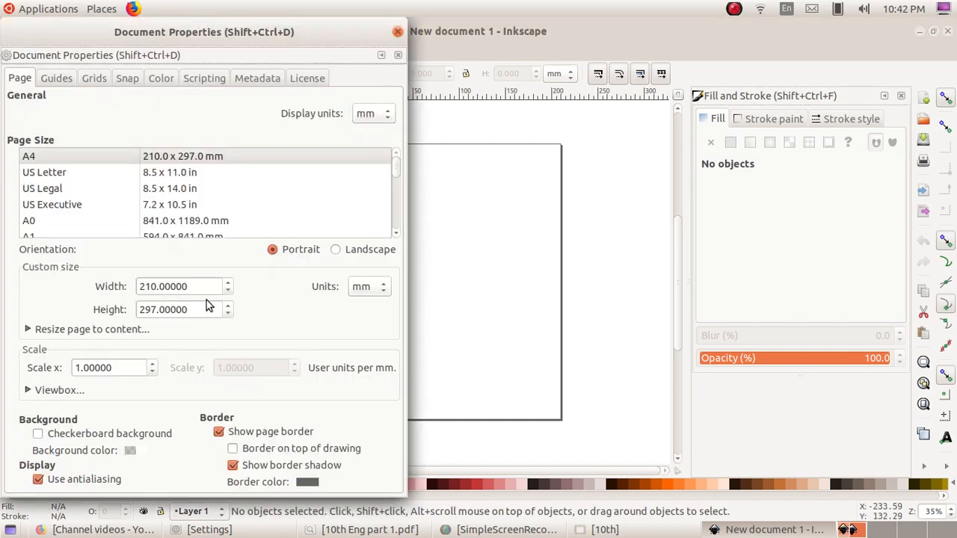
pyautogui.click(218, 434)
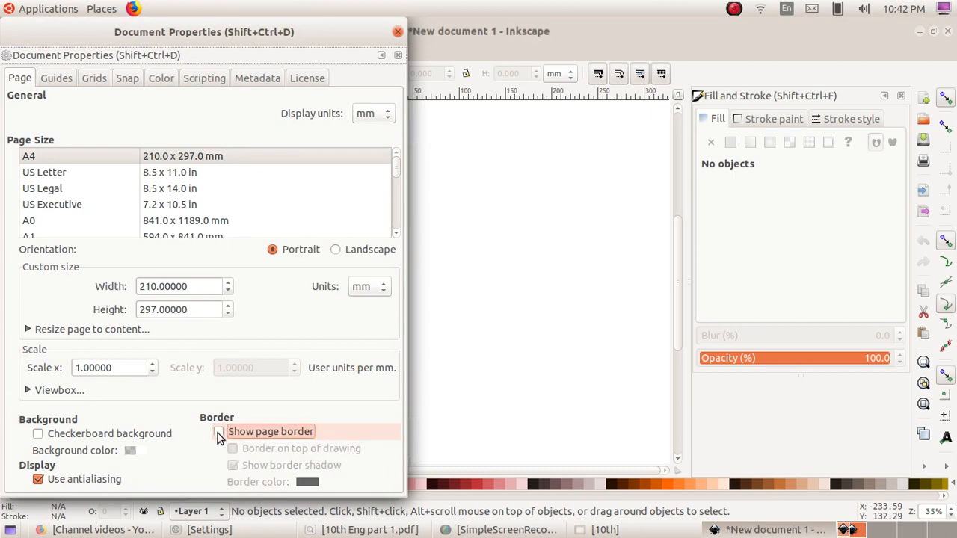
pyautogui.click(218, 433)
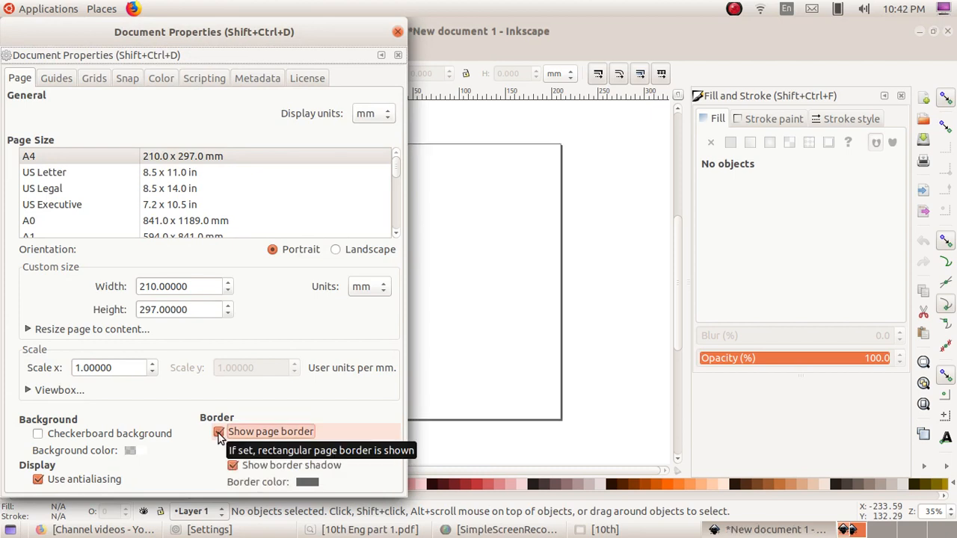
pyautogui.click(396, 32)
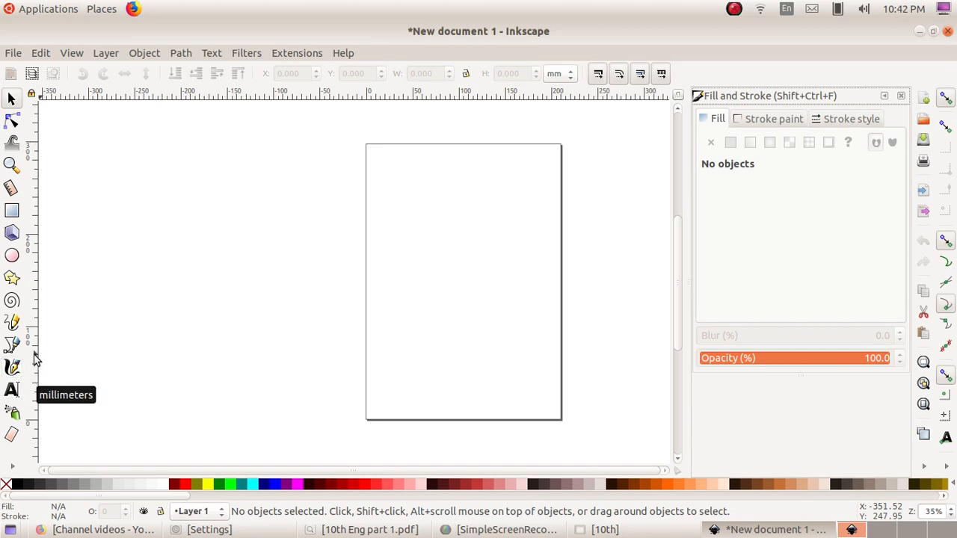
# Switch to 10th Eng part 1.pdf and review the logo activities from page 7 through drawing the saucer and cup
pyautogui.click(390, 532)
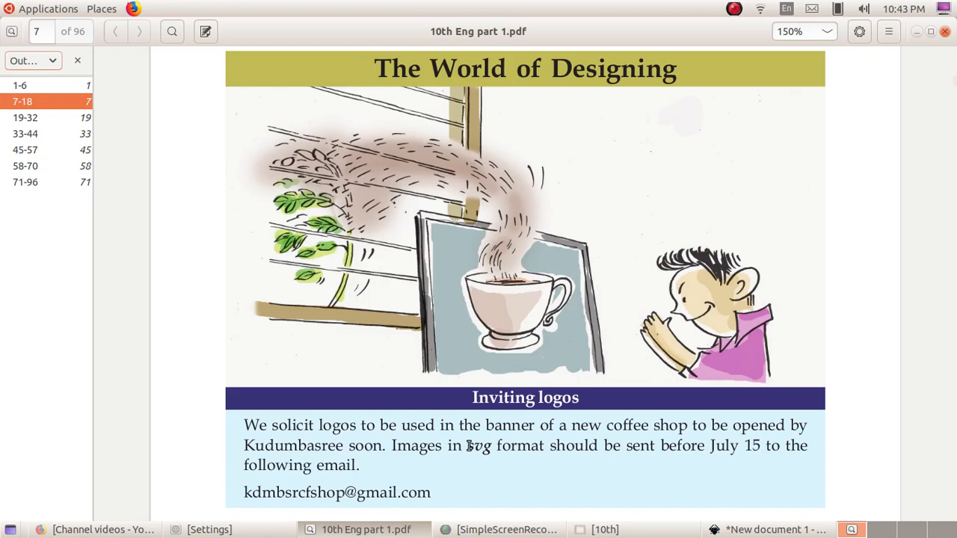
pyautogui.scroll(-15, 645, 399)
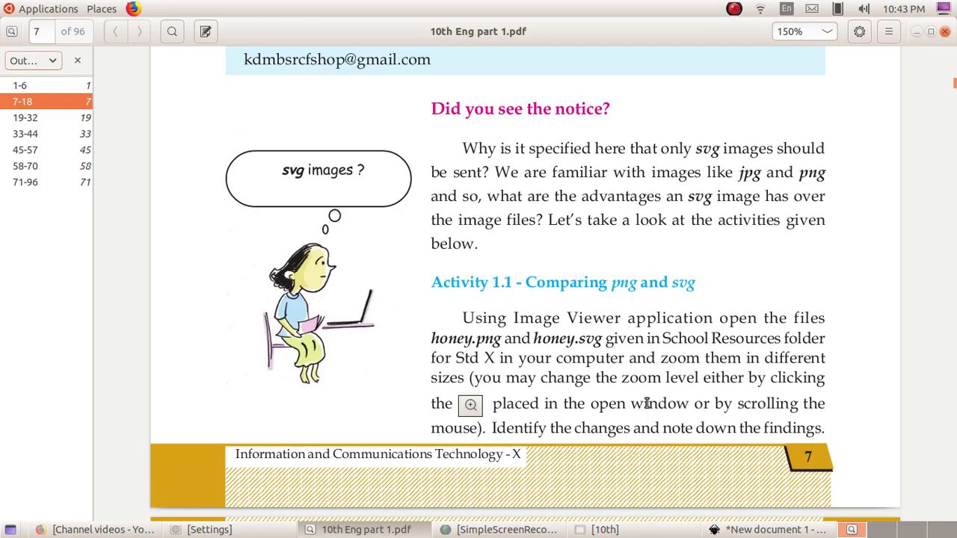
pyautogui.scroll(-20, 646, 399)
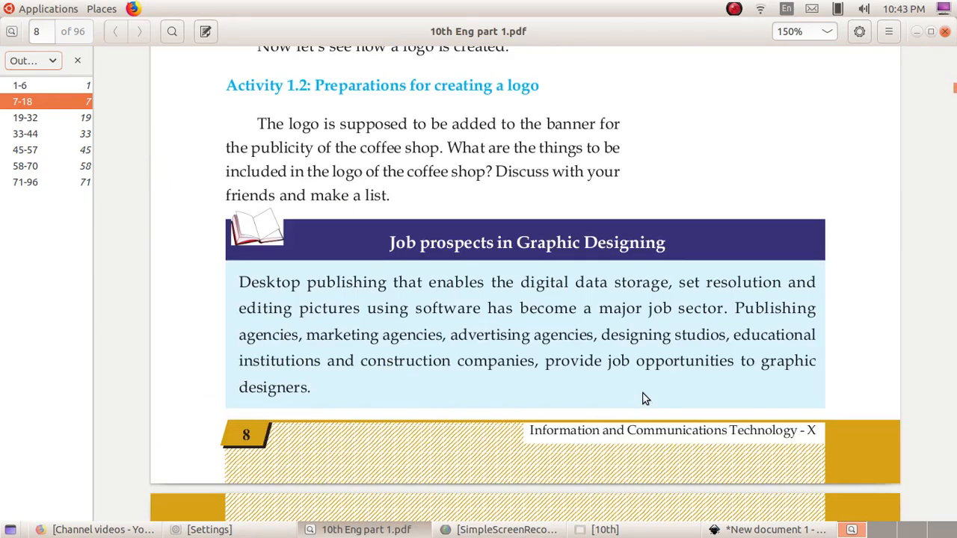
pyautogui.scroll(-12, 643, 397)
pyautogui.scroll(-20, 643, 392)
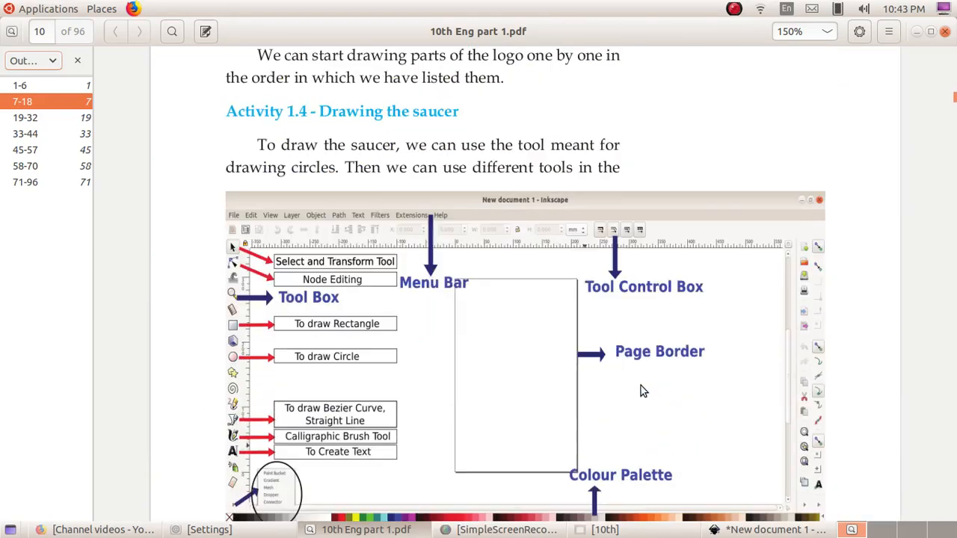
pyautogui.scroll(-15, 641, 386)
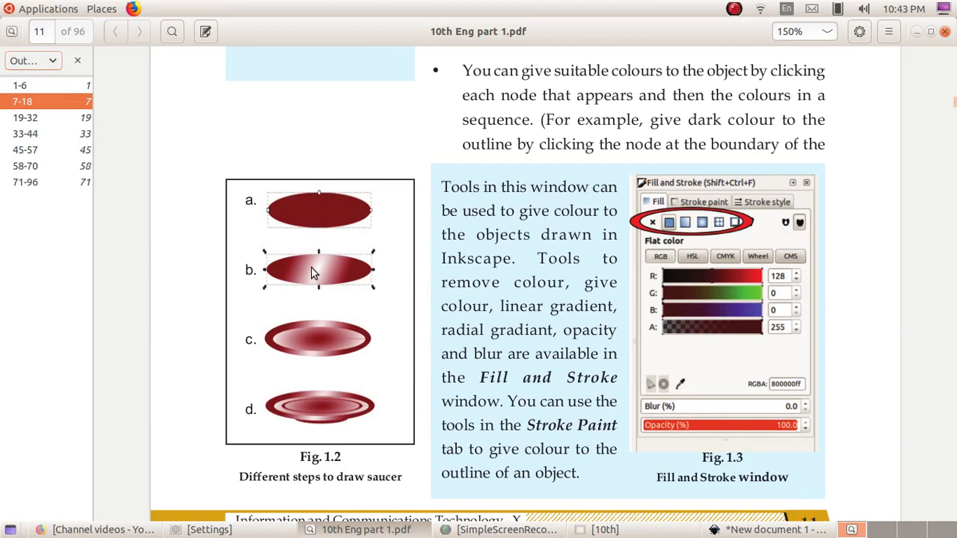
pyautogui.scroll(-5, 403, 346)
pyautogui.scroll(-20, 402, 345)
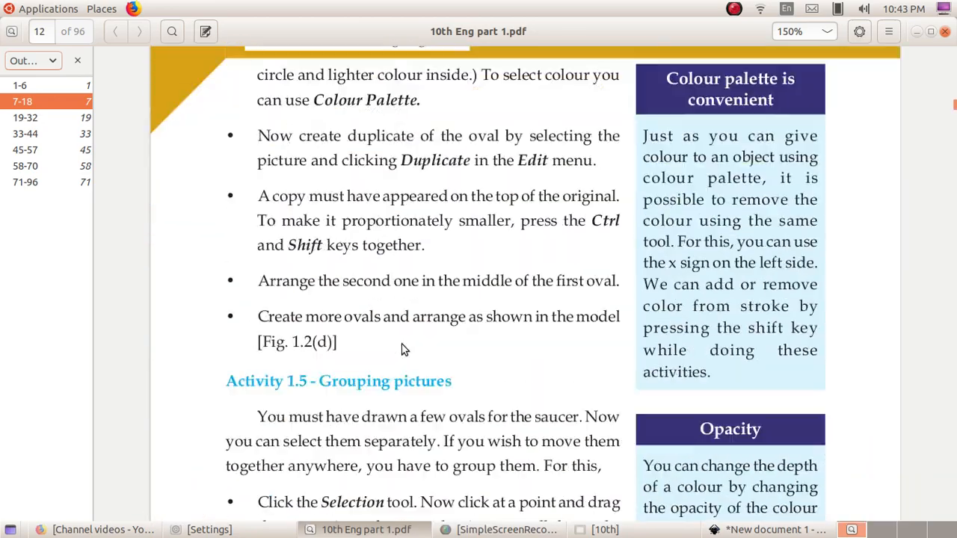
pyautogui.scroll(-5, 403, 349)
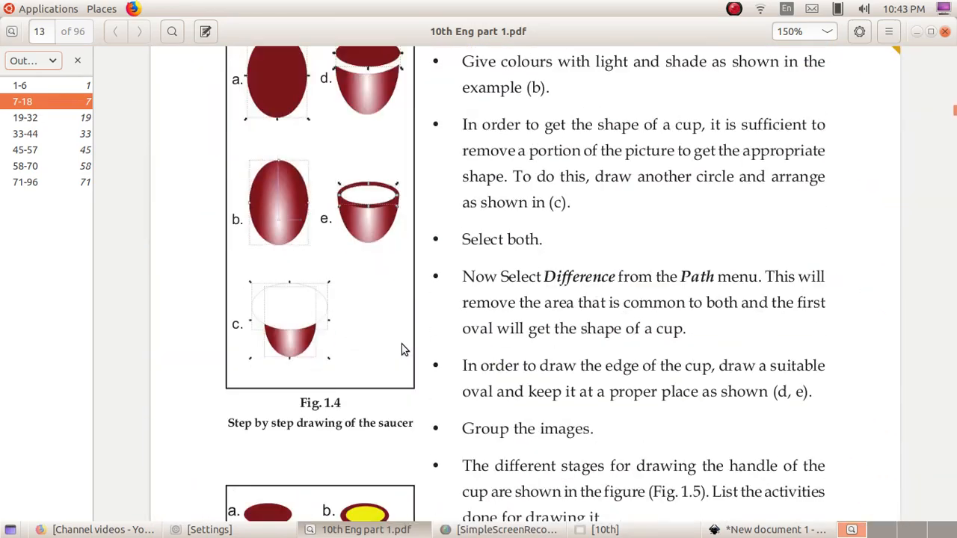
pyautogui.scroll(-3, 362, 342)
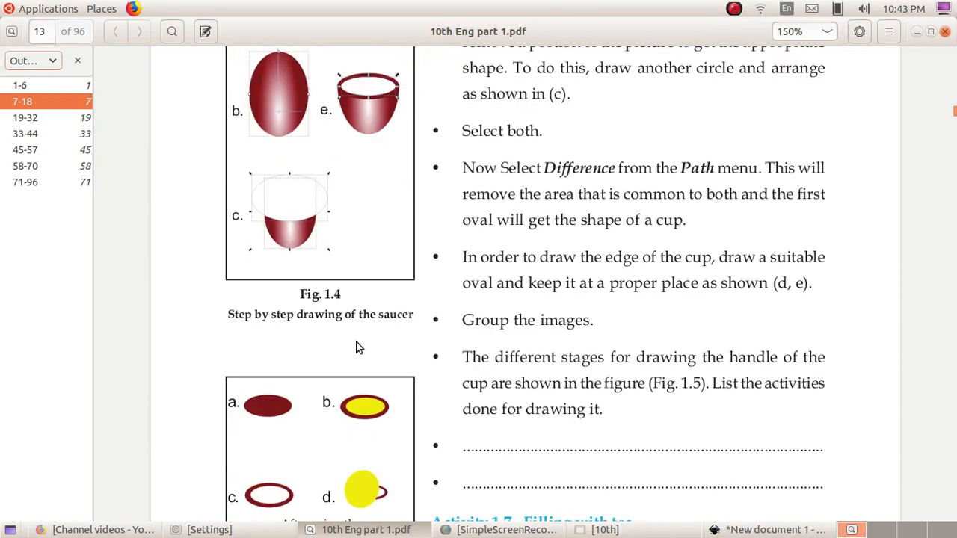
pyautogui.scroll(-16, 357, 344)
pyautogui.scroll(-3, 357, 344)
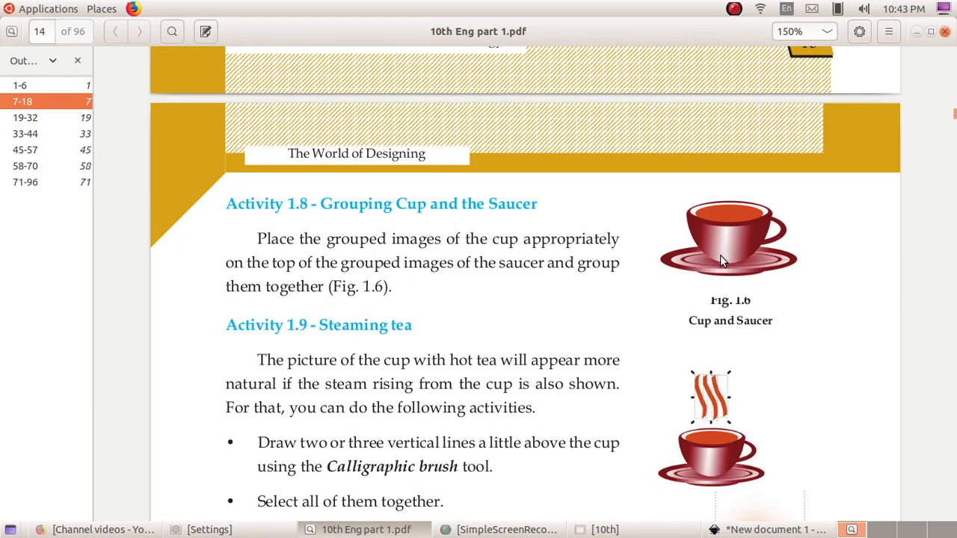
# Examine the steaming tea, slogan text, curved text and finished logo model on pages 14 to 16, and return to Inkscape
pyautogui.scroll(-12, 796, 376)
pyautogui.scroll(-16, 796, 381)
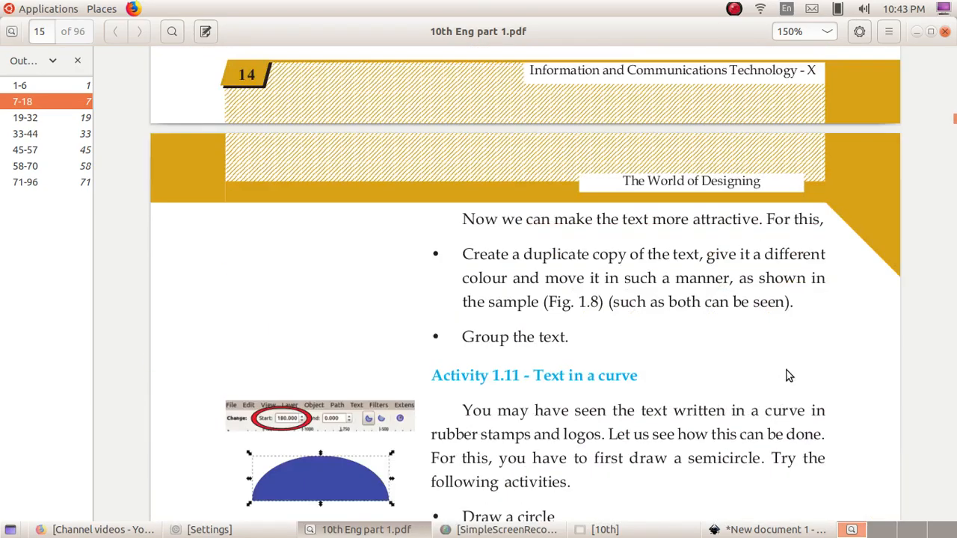
pyautogui.scroll(16, 787, 375)
pyautogui.scroll(-20, 786, 375)
pyautogui.scroll(-3, 786, 370)
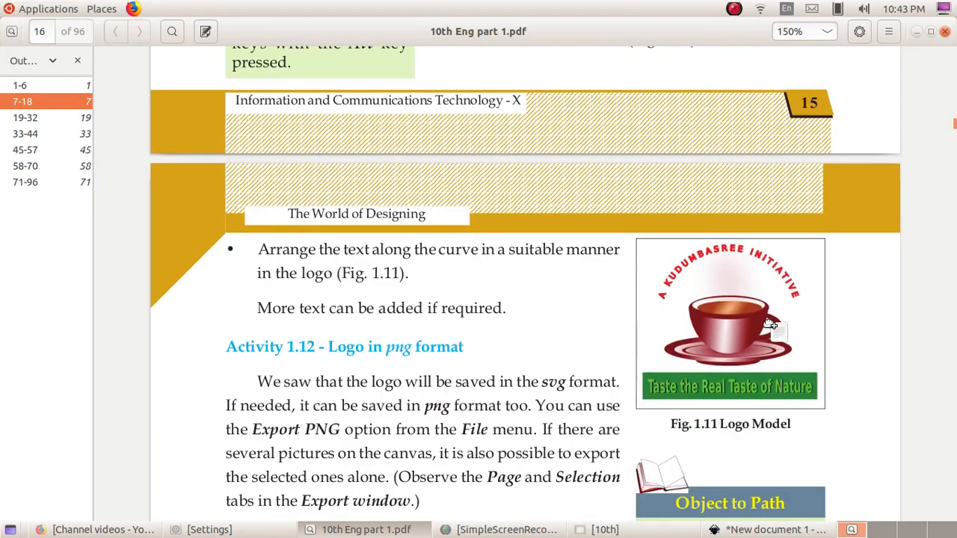
pyautogui.scroll(6, 758, 365)
pyautogui.scroll(20, 758, 365)
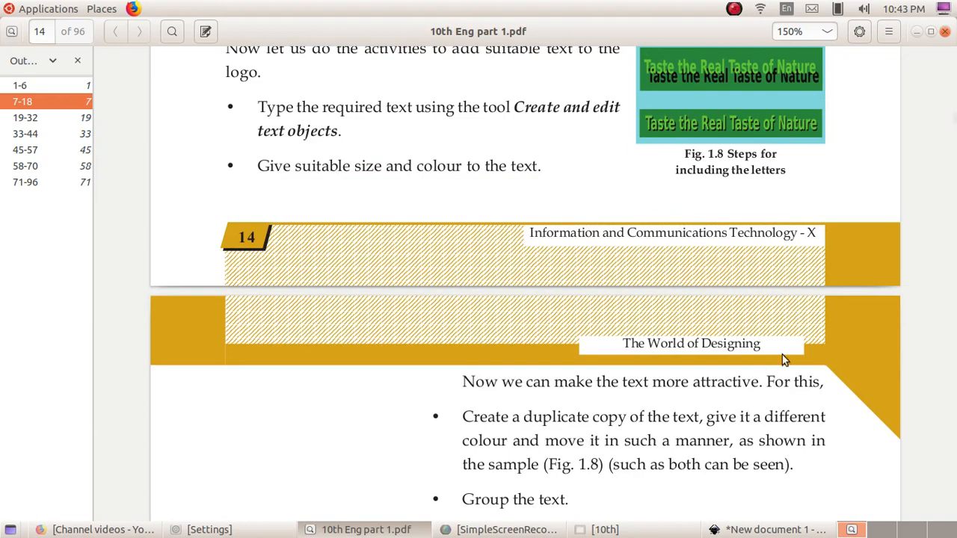
pyautogui.scroll(16, 783, 354)
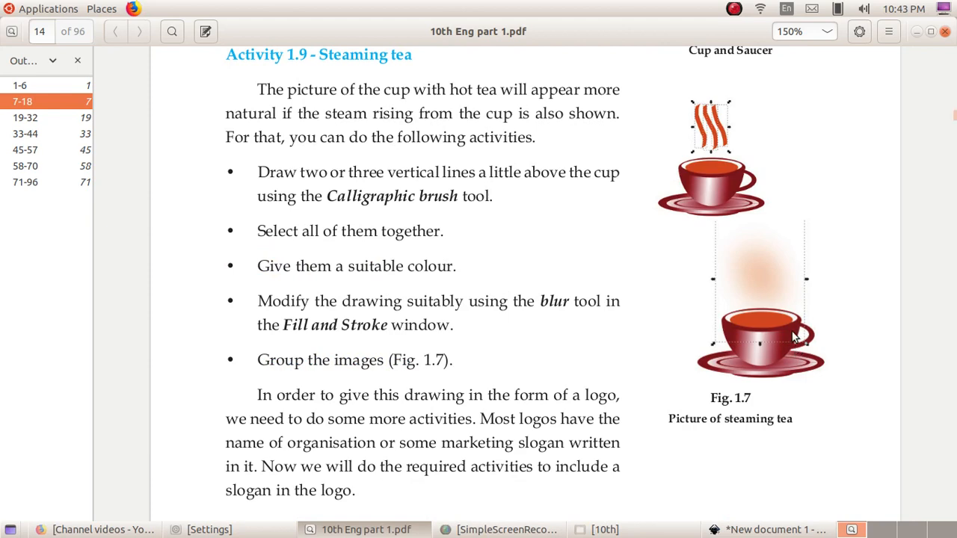
pyautogui.scroll(3, 797, 352)
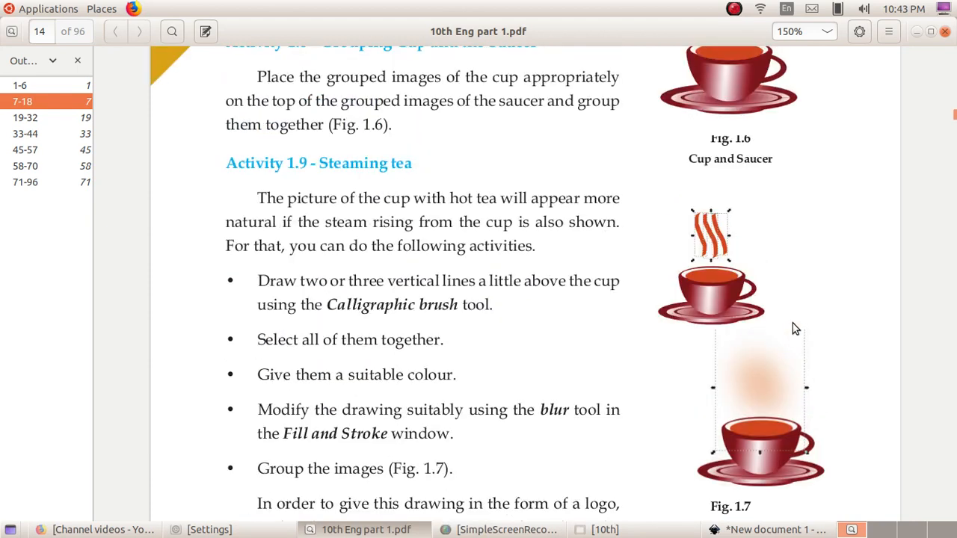
pyautogui.click(919, 32)
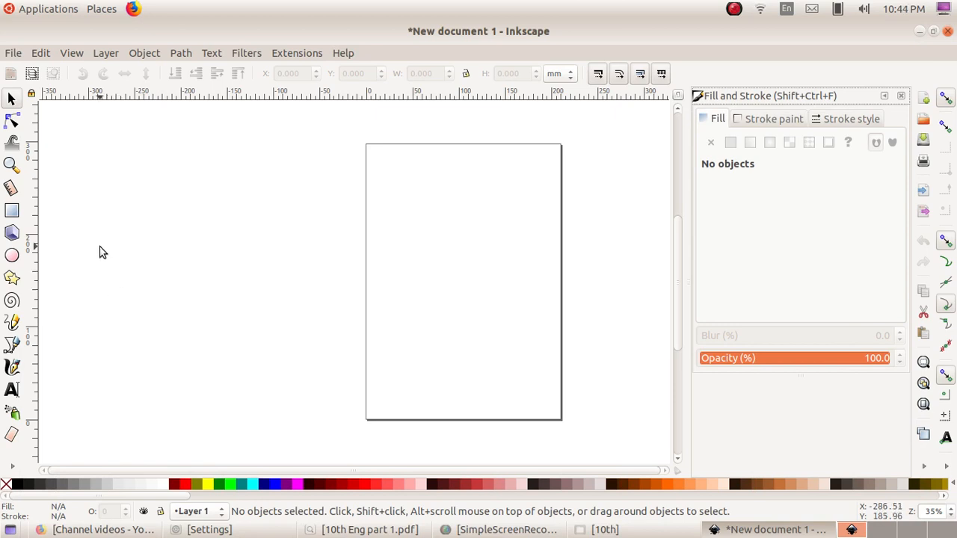
# Draw a horizontal ellipse about 164 × 103 mm beside the page's left edge and fill it bright green (00ff00)
pyautogui.click(12, 257)
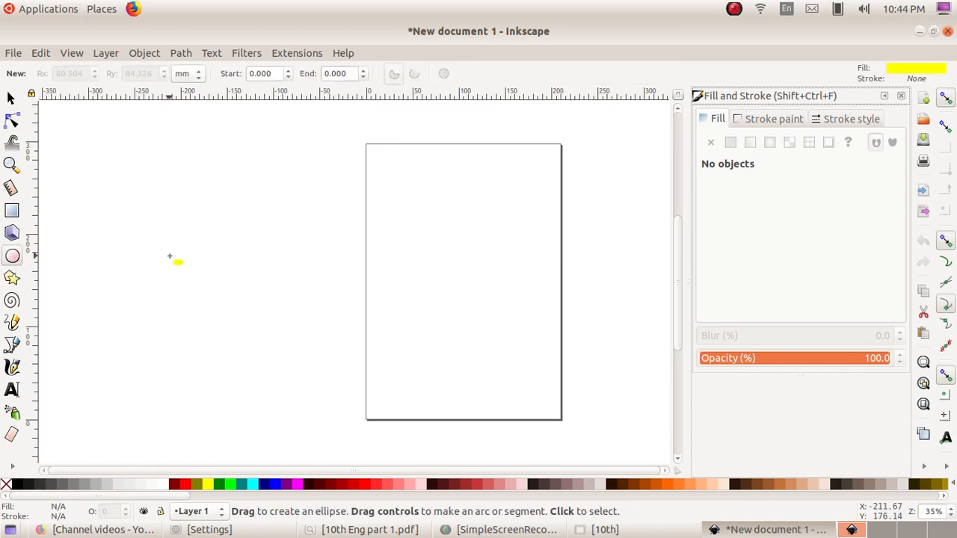
pyautogui.moveTo(217, 236); pyautogui.dragTo(368, 331)
pyautogui.click(10, 100)
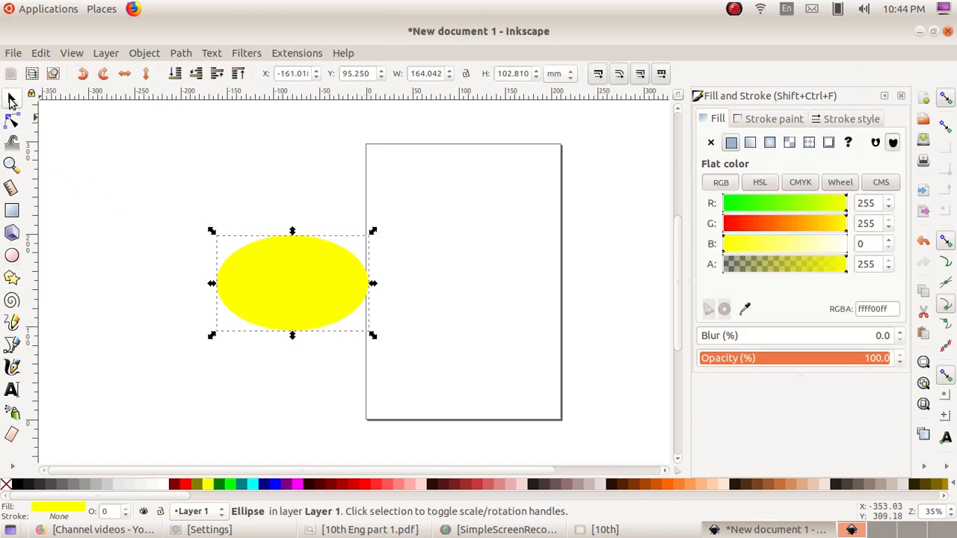
pyautogui.click(222, 487)
pyautogui.click(234, 490)
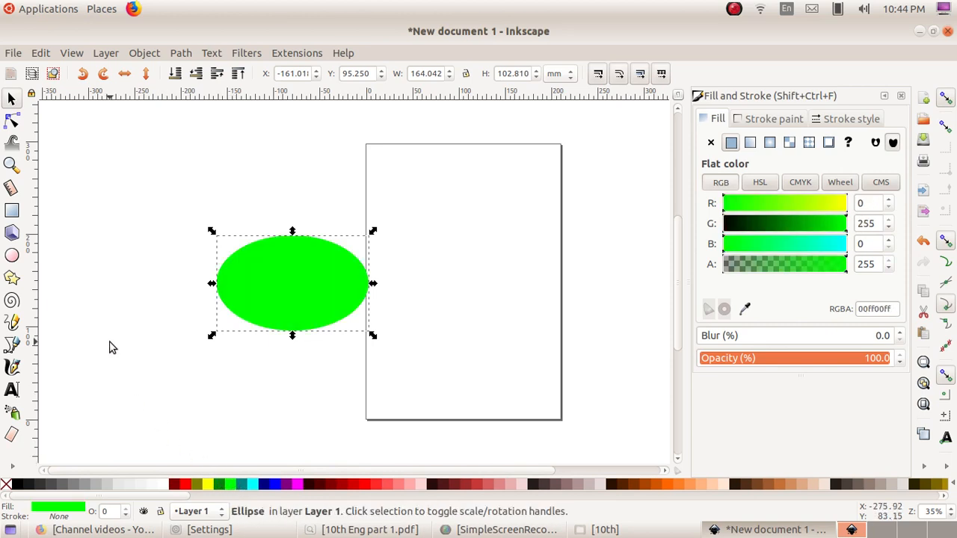
# Draw a vertical rectangle about 81 × 221 mm across the middle of the ellipse and fill it red (ff0000)
pyautogui.click(12, 213)
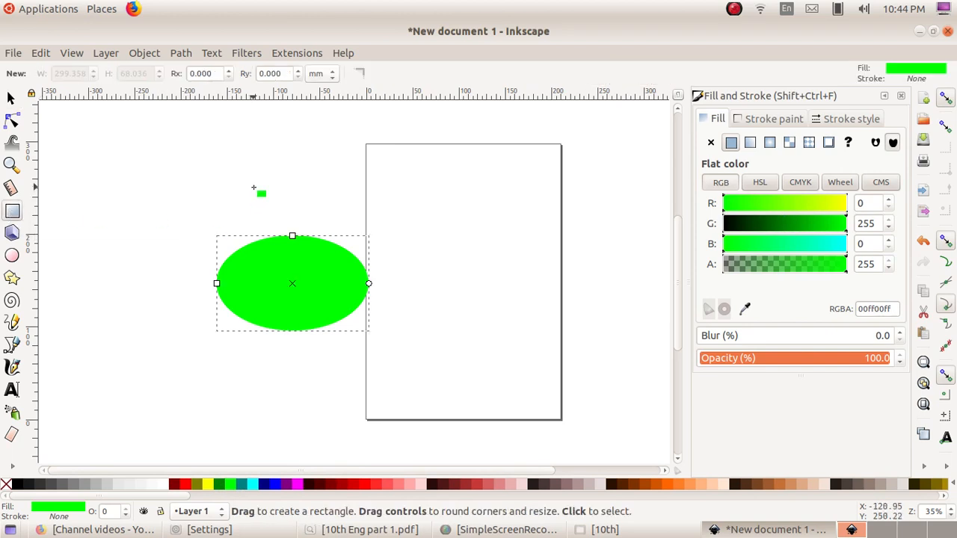
pyautogui.moveTo(253, 187); pyautogui.dragTo(328, 391)
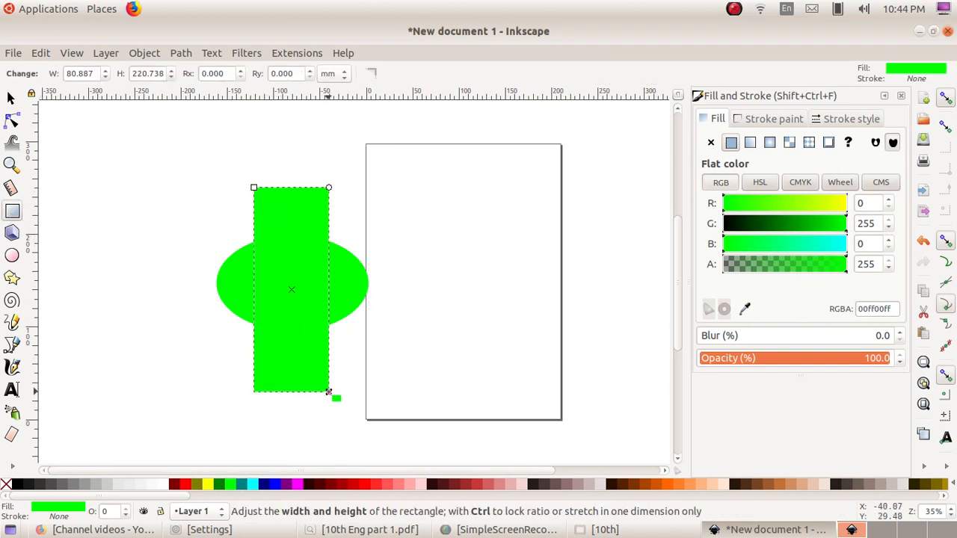
pyautogui.click(11, 98)
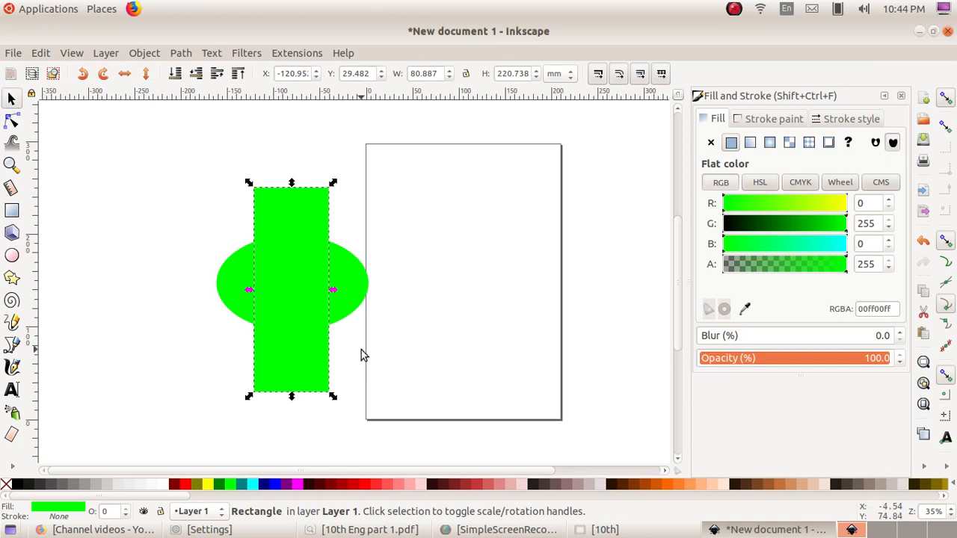
pyautogui.click(422, 485)
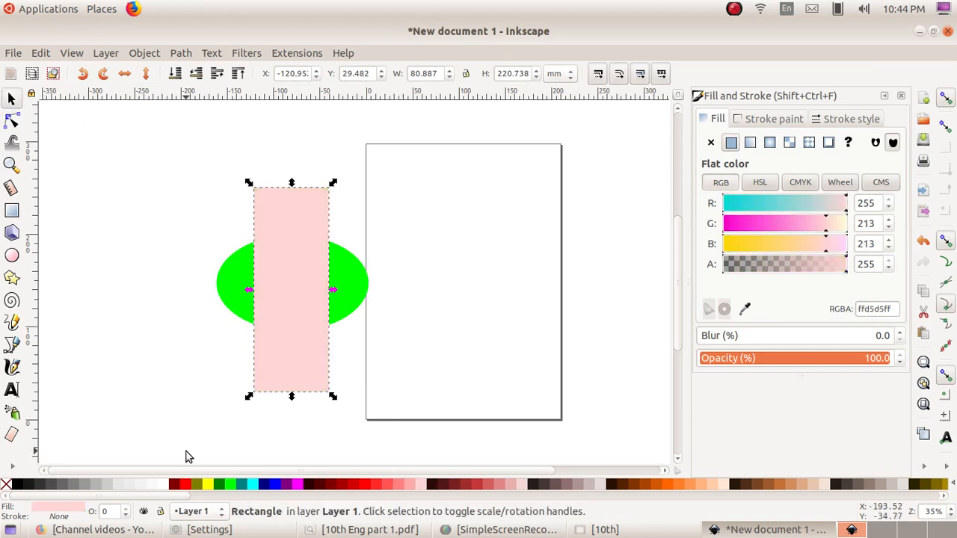
pyautogui.click(182, 483)
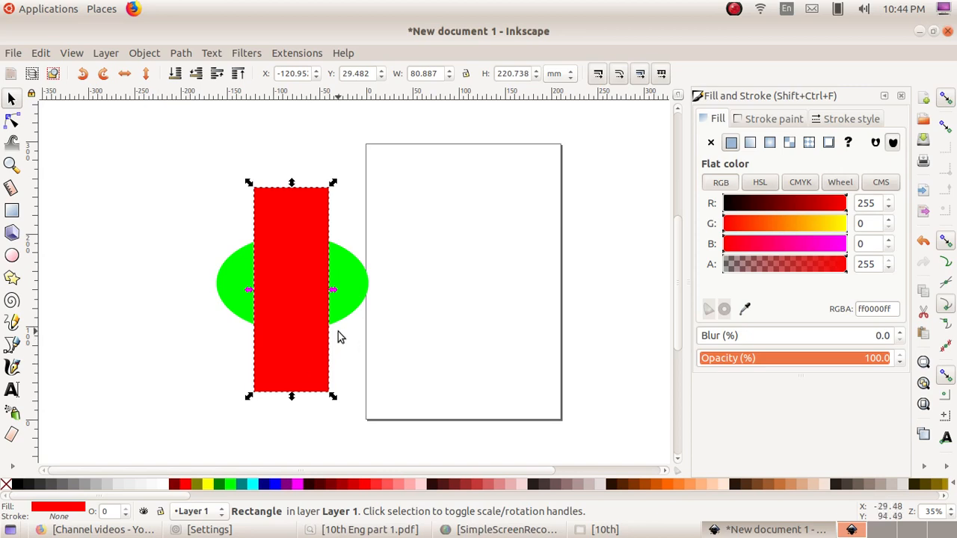
# Lower the red rectangle to the bottom of the stack, behind the green ellipse, and clear the selection
pyautogui.click(377, 218)
pyautogui.click(285, 253)
pyautogui.click(144, 57)
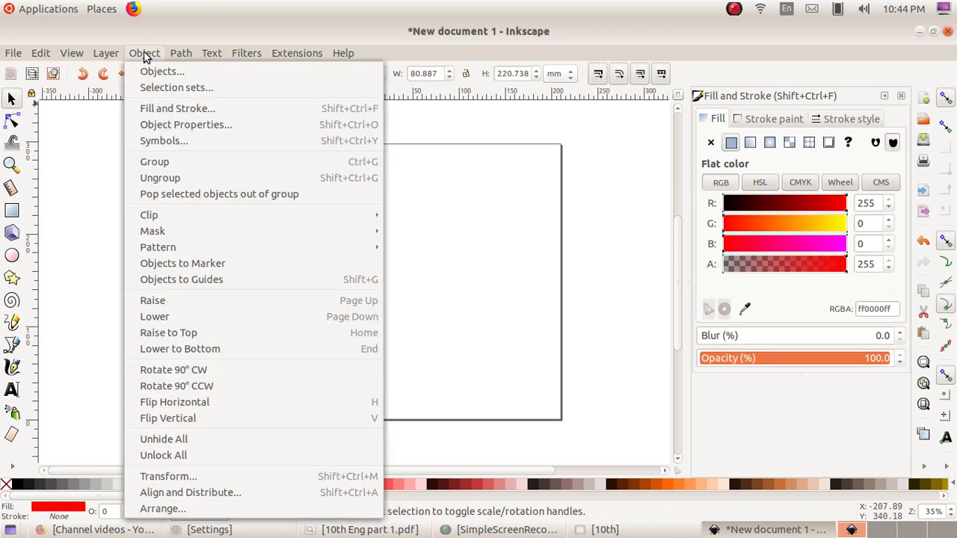
pyautogui.click(224, 344)
pyautogui.click(297, 214)
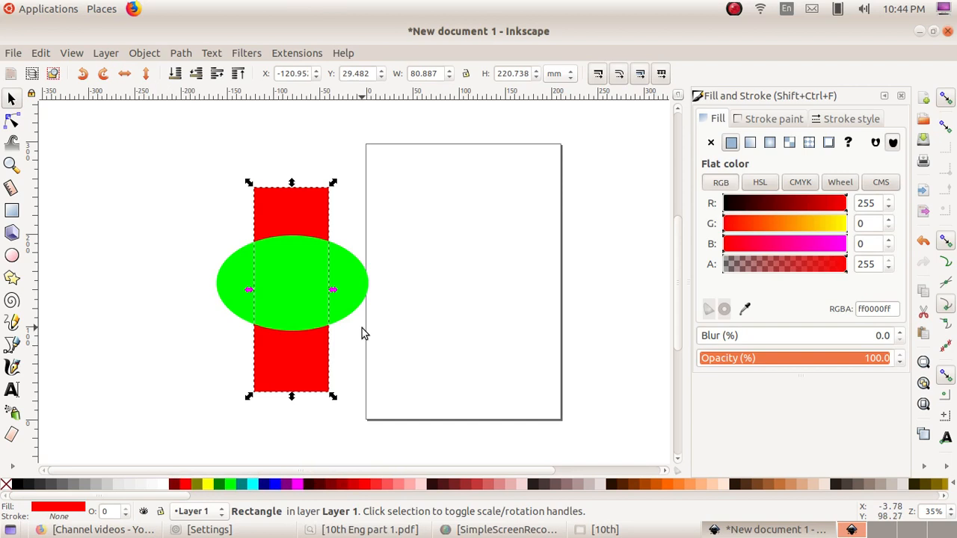
pyautogui.click(437, 279)
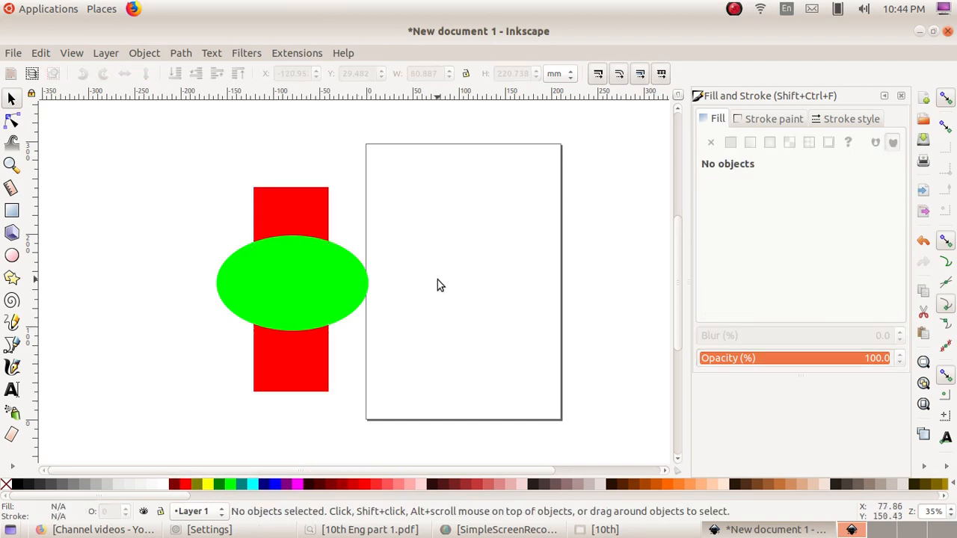
# Raise the red rectangle to the top of the stack, in front of the green ellipse, and nudge it slightly left
pyautogui.click(304, 211)
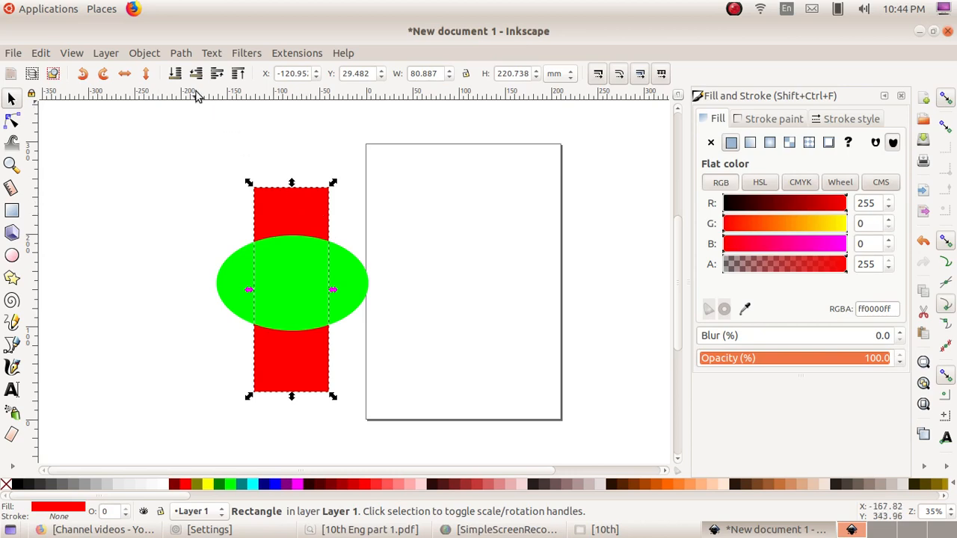
pyautogui.click(135, 57)
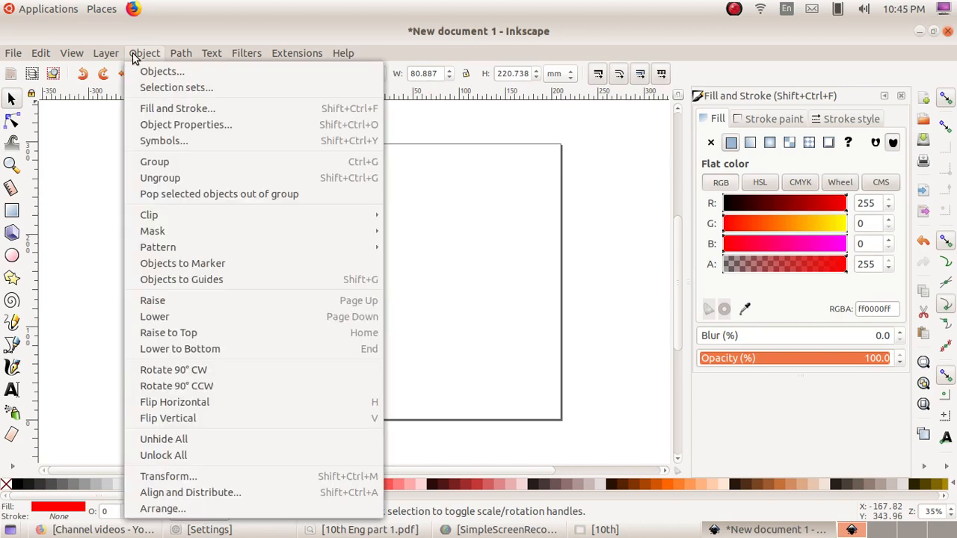
pyautogui.click(200, 331)
pyautogui.click(429, 274)
pyautogui.click(316, 256)
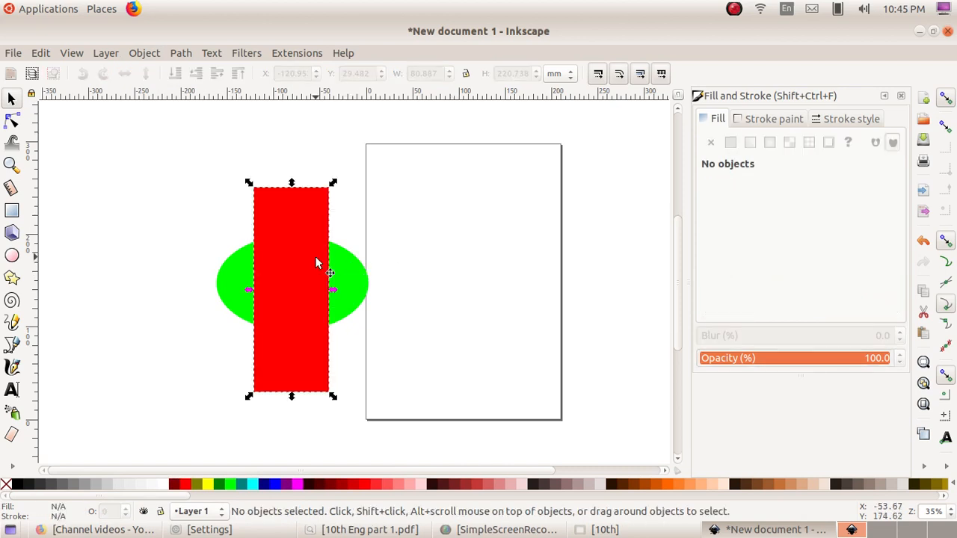
pyautogui.moveTo(309, 259)
pyautogui.mouseDown()
pyautogui.moveTo(284, 261)
pyautogui.moveTo(293, 260)
pyautogui.mouseUp()
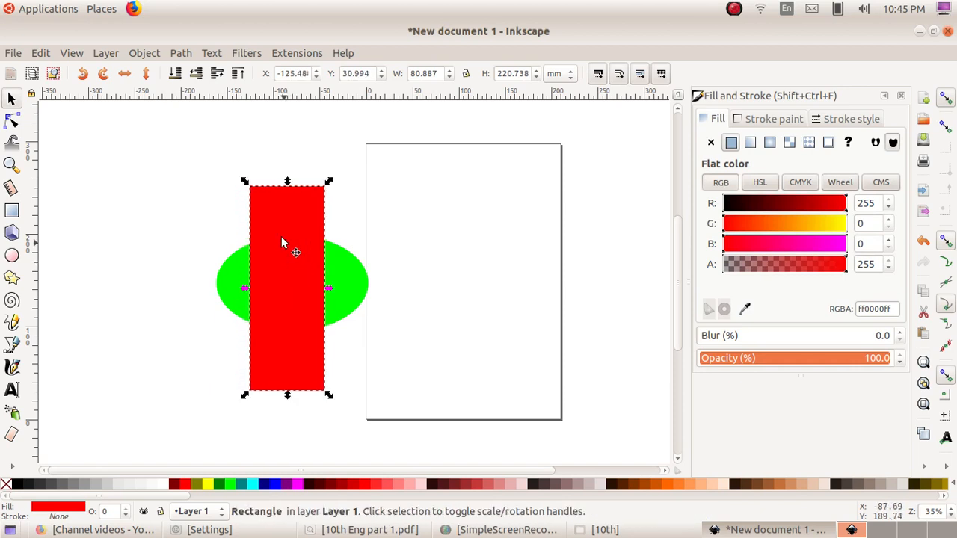
# Lower the red rectangle to the bottom of the stack again and clear the selection
pyautogui.click(145, 53)
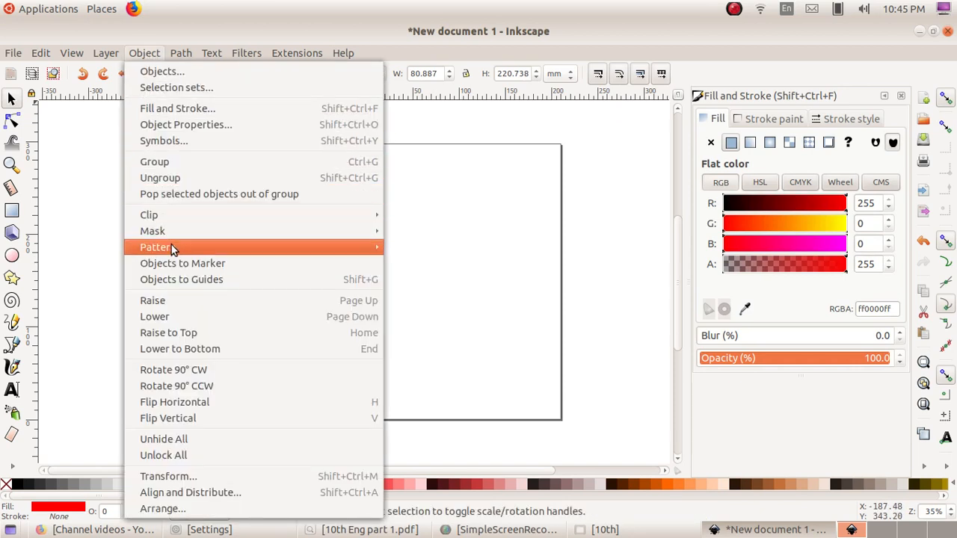
pyautogui.click(186, 338)
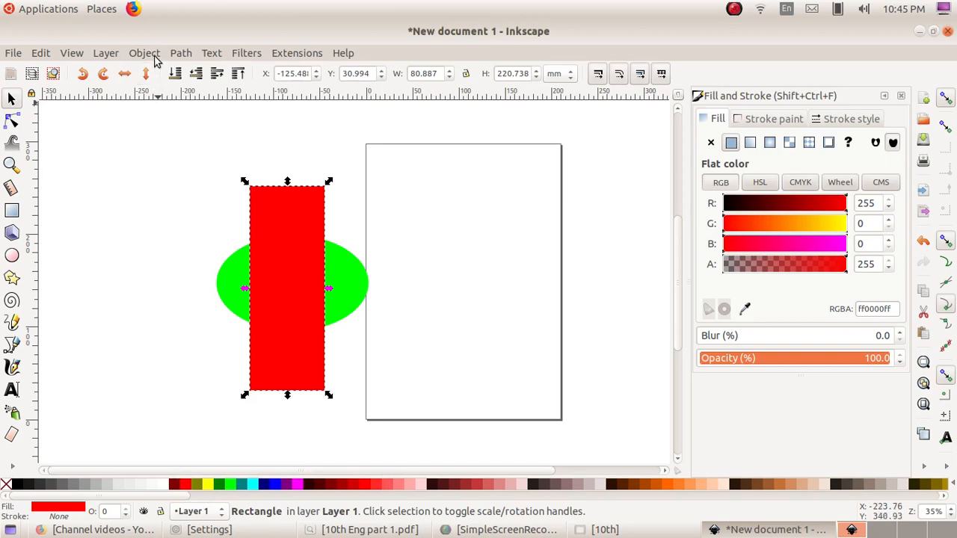
pyautogui.click(153, 56)
pyautogui.click(202, 341)
pyautogui.click(201, 336)
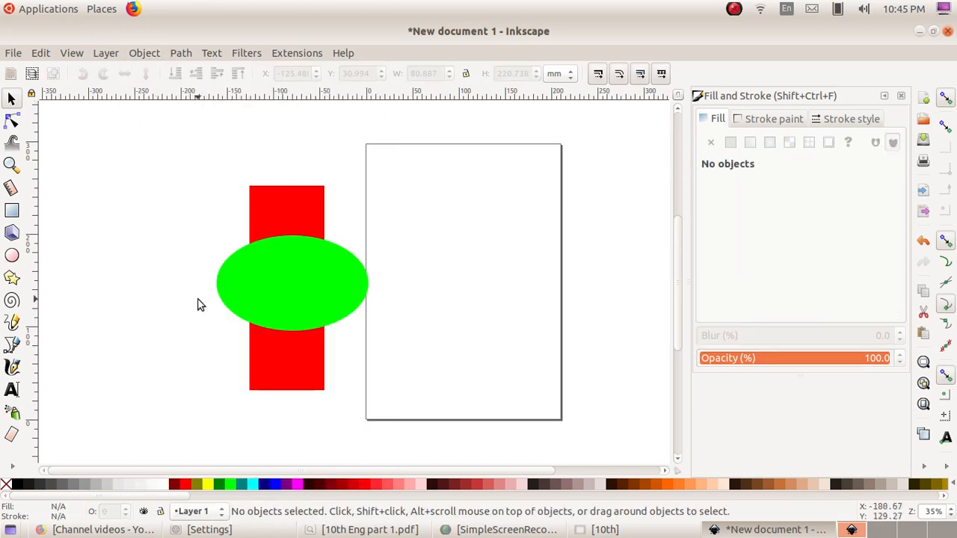
# Move the red rectangle onto the page separately from the ellipse, and return it to its place behind the ellipse
pyautogui.click(247, 264)
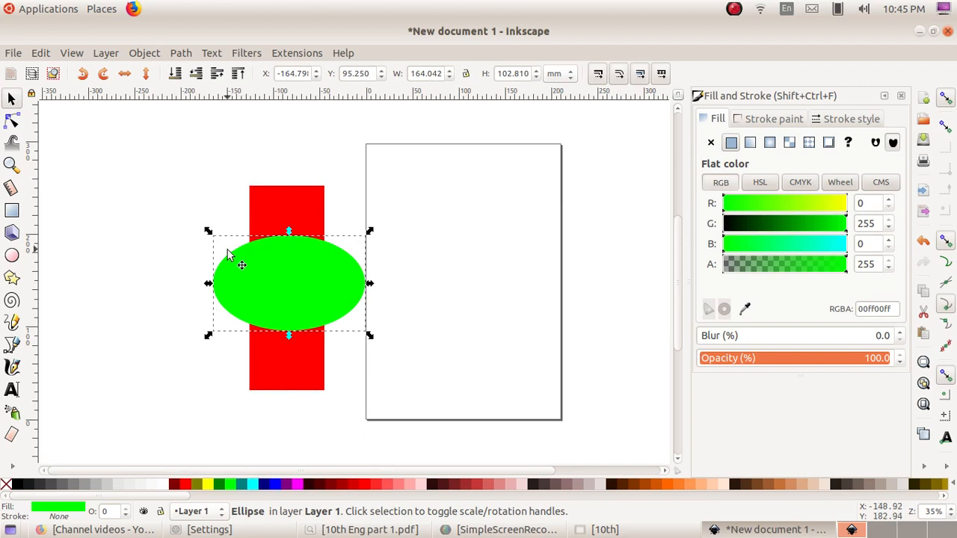
pyautogui.click(179, 201)
pyautogui.moveTo(322, 208); pyautogui.dragTo(483, 206)
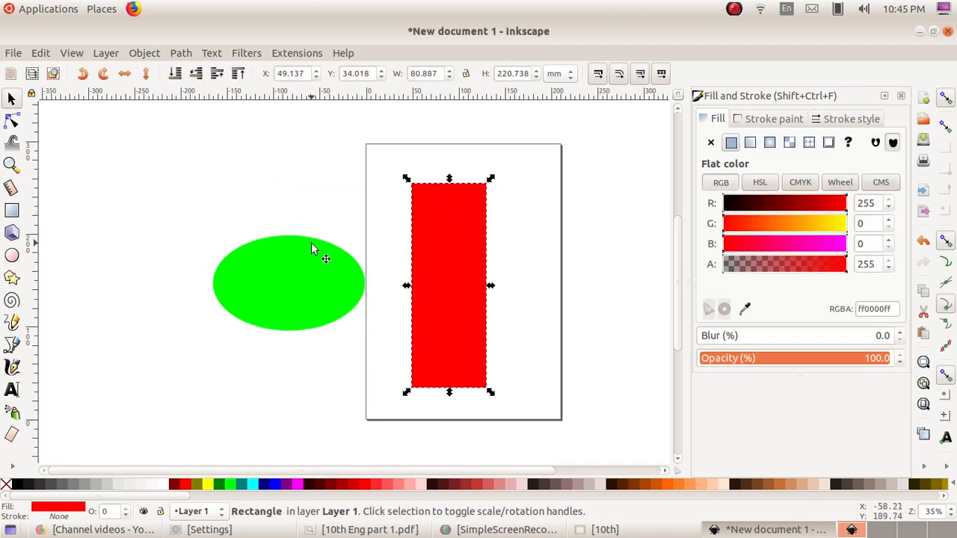
pyautogui.click(332, 258)
pyautogui.click(441, 248)
pyautogui.moveTo(449, 252); pyautogui.dragTo(279, 257)
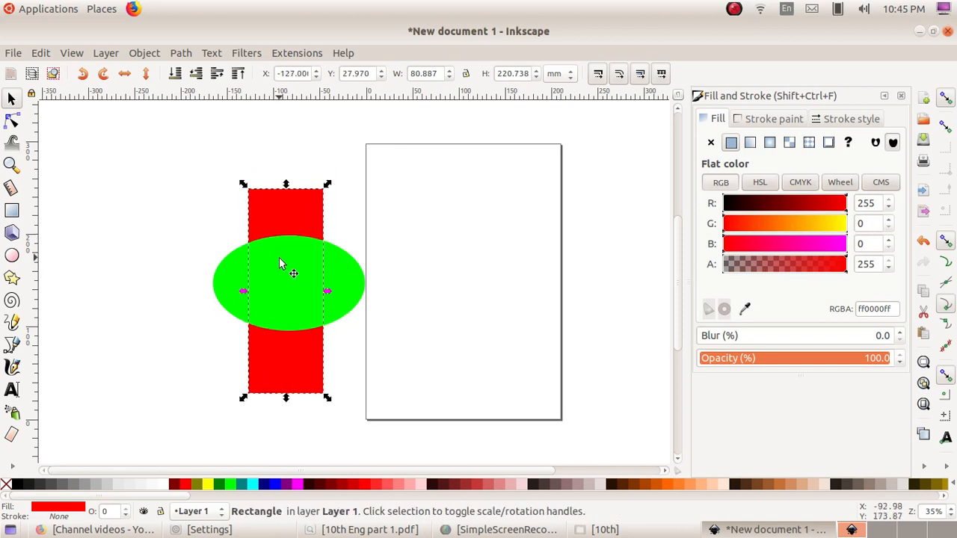
pyautogui.click(207, 224)
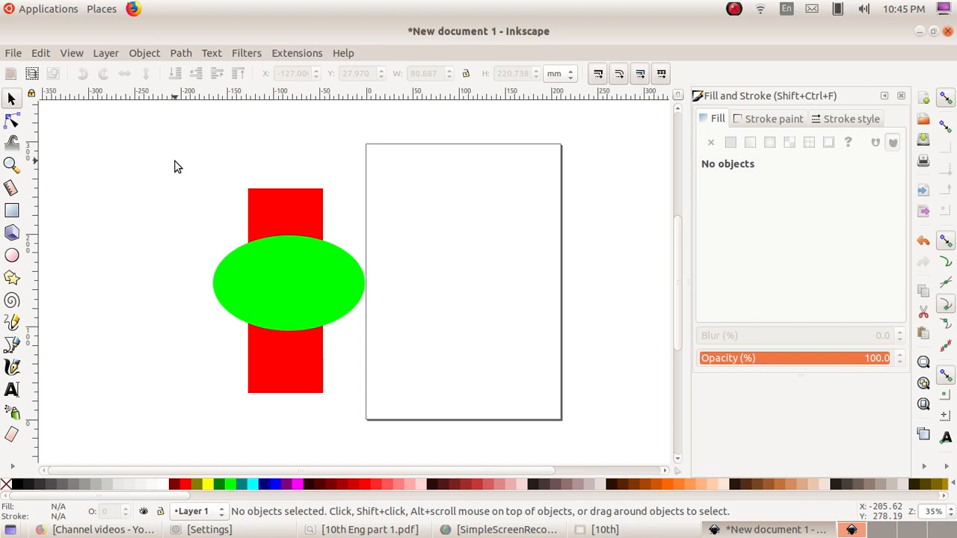
# Group the green ellipse and red rectangle, and move the group up and left, away from the page
pyautogui.moveTo(175, 161); pyautogui.dragTo(398, 424)
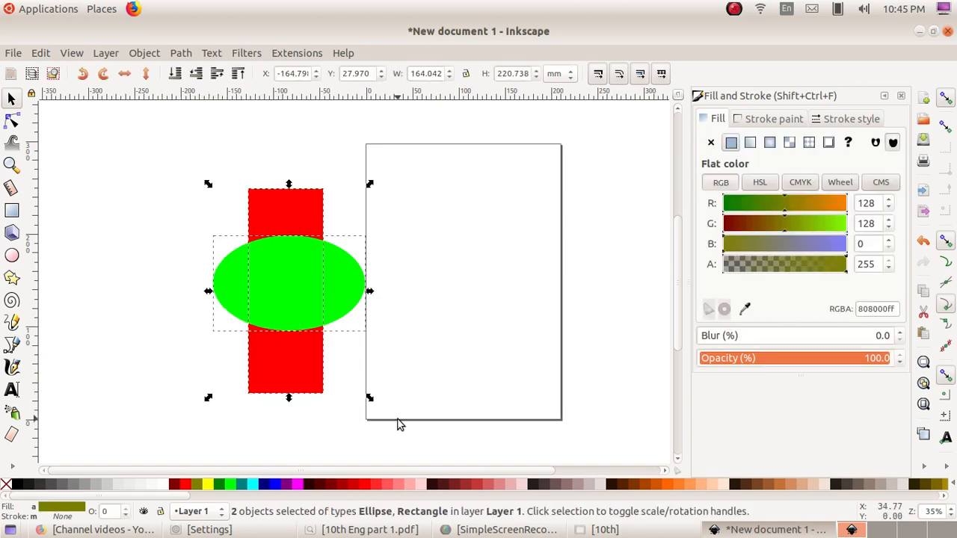
pyautogui.click(144, 53)
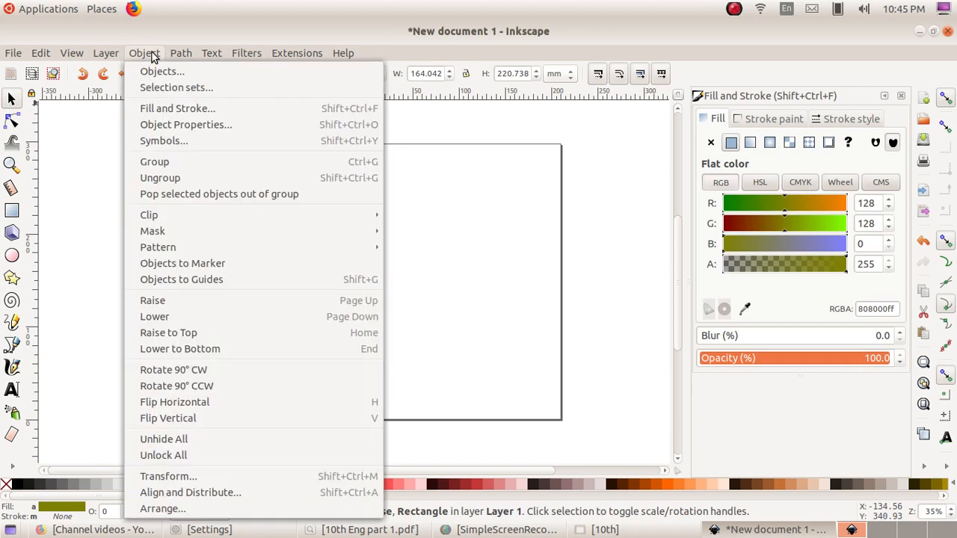
pyautogui.click(180, 163)
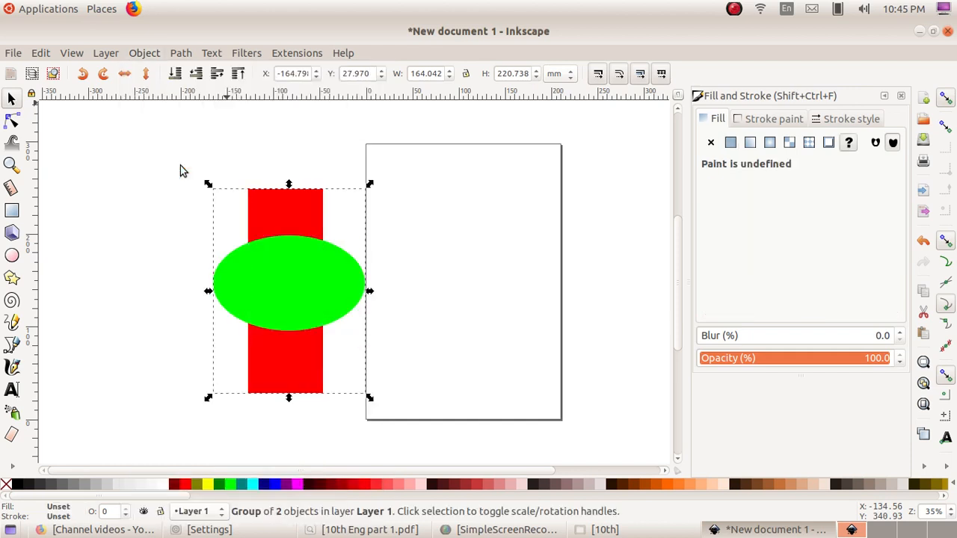
pyautogui.moveTo(309, 273); pyautogui.dragTo(279, 260)
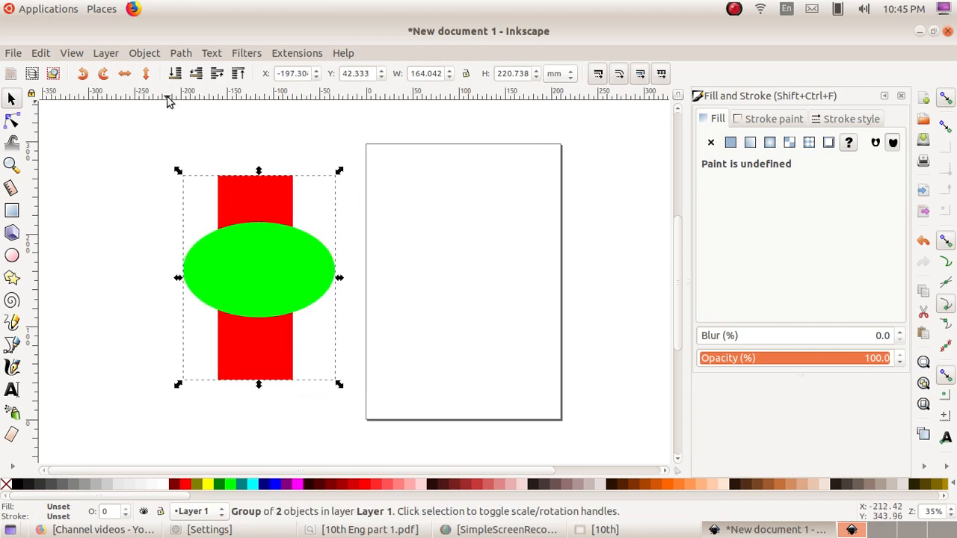
# Ungroup the ellipse and rectangle, and move the red rectangle alone onto the left half of the page
pyautogui.click(145, 53)
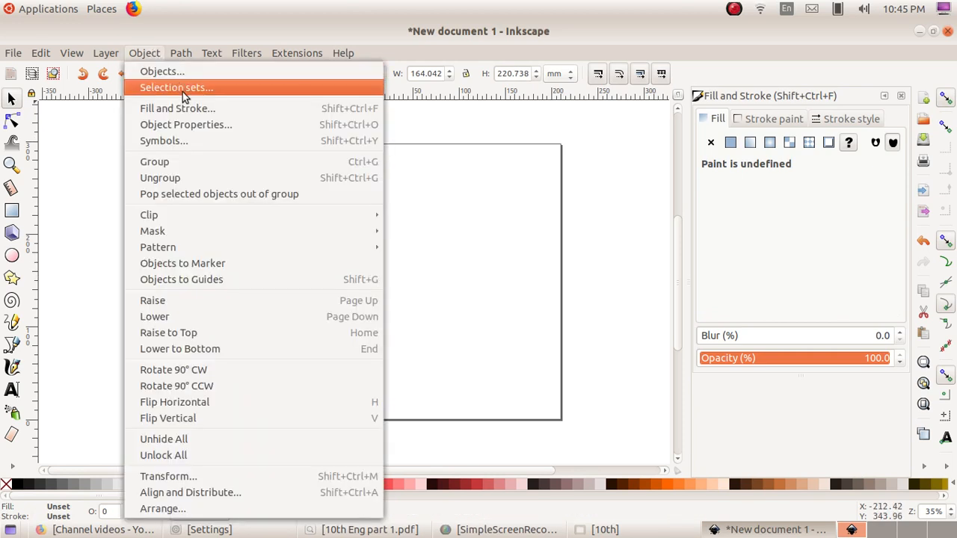
pyautogui.click(218, 178)
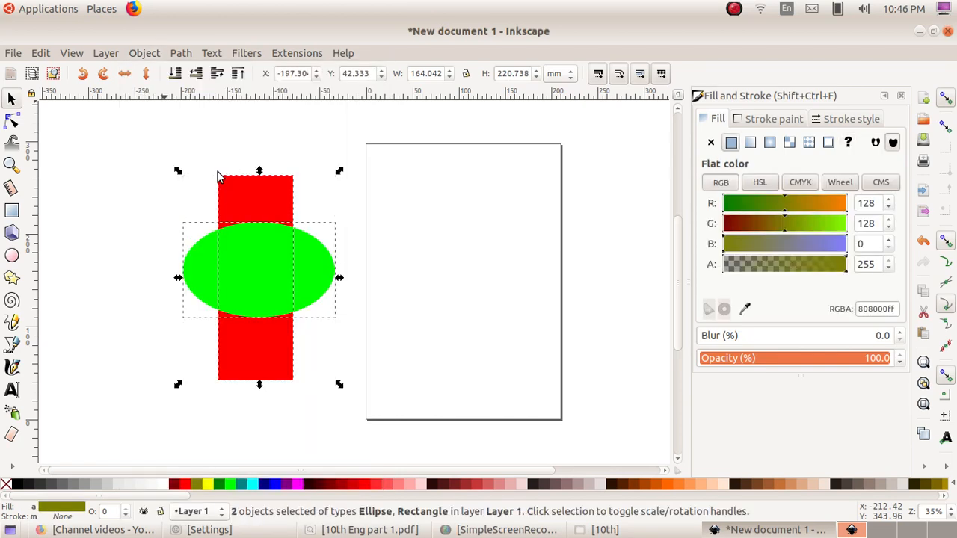
pyautogui.click(302, 203)
pyautogui.click(273, 198)
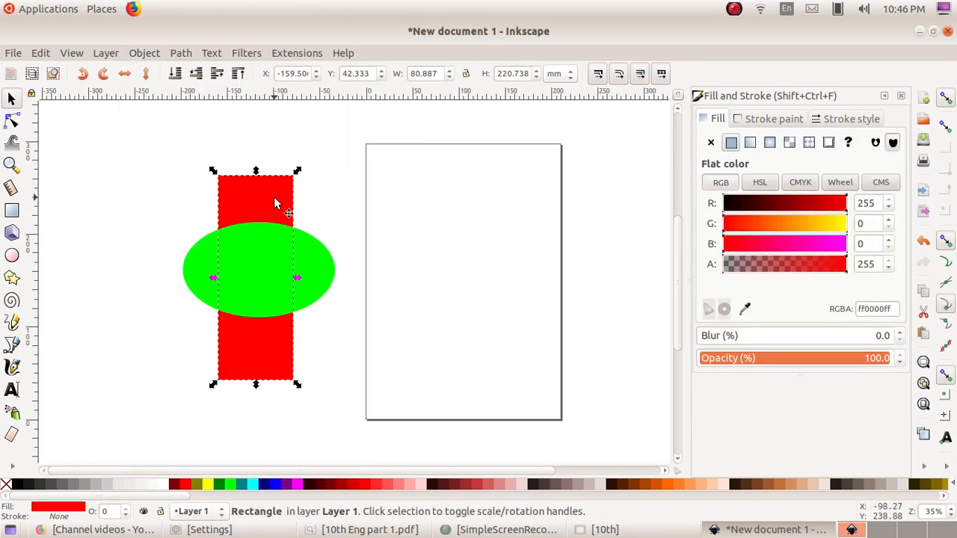
pyautogui.moveTo(274, 198); pyautogui.dragTo(456, 213)
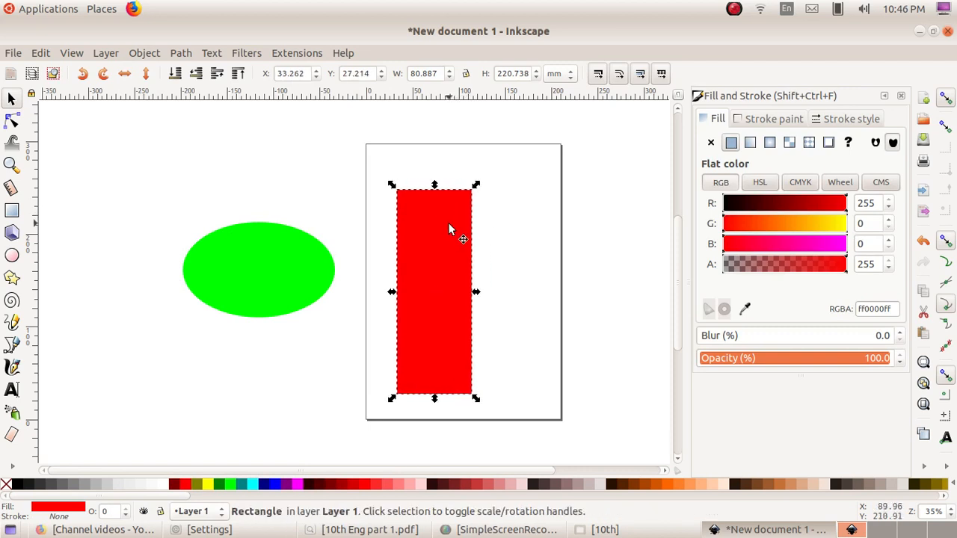
pyautogui.moveTo(419, 234); pyautogui.dragTo(413, 215)
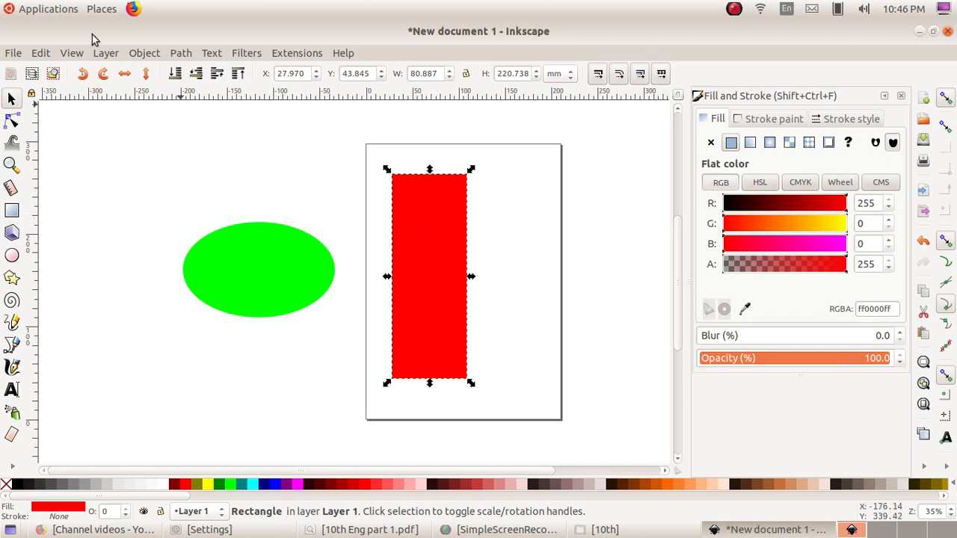
# Duplicate the red rectangle, place the copy beside it at the page's right edge, and fill the copy navy blue (000080)
pyautogui.click(491, 217)
pyautogui.click(439, 207)
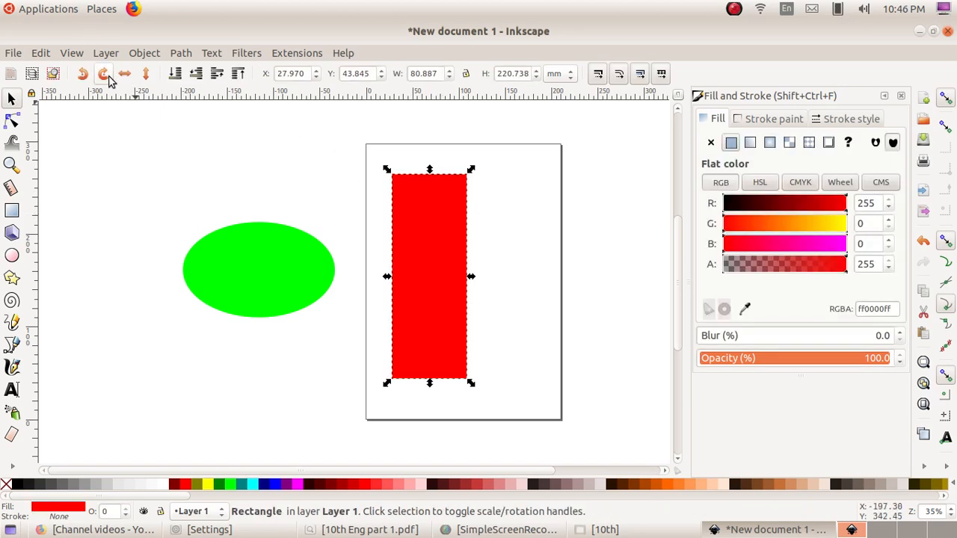
pyautogui.click(40, 54)
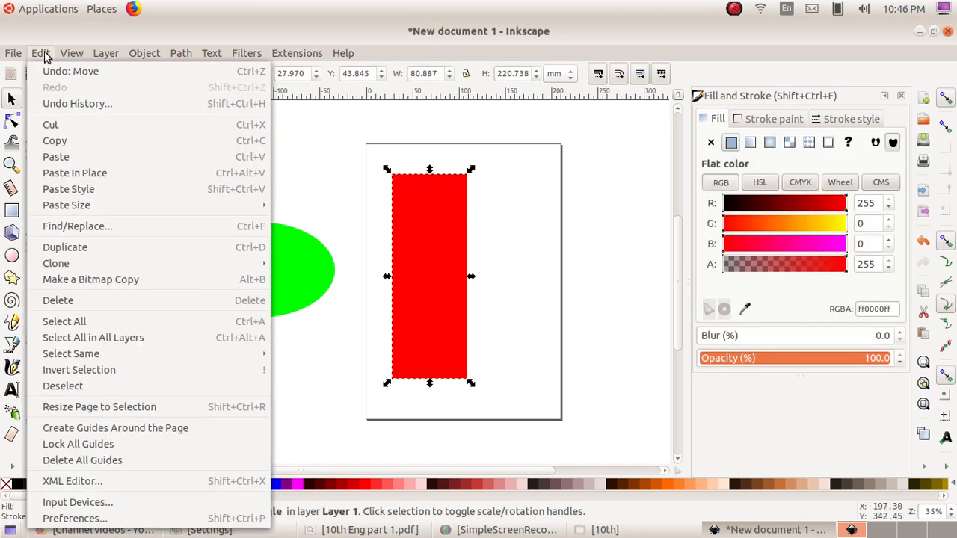
pyautogui.click(103, 240)
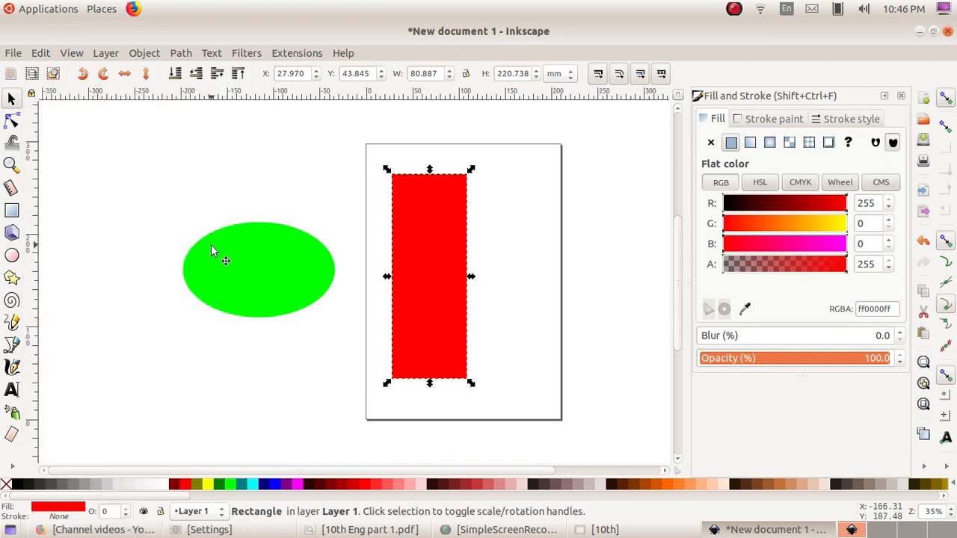
pyautogui.moveTo(442, 250); pyautogui.dragTo(525, 246)
pyautogui.moveTo(511, 312); pyautogui.dragTo(534, 284)
pyautogui.click(261, 486)
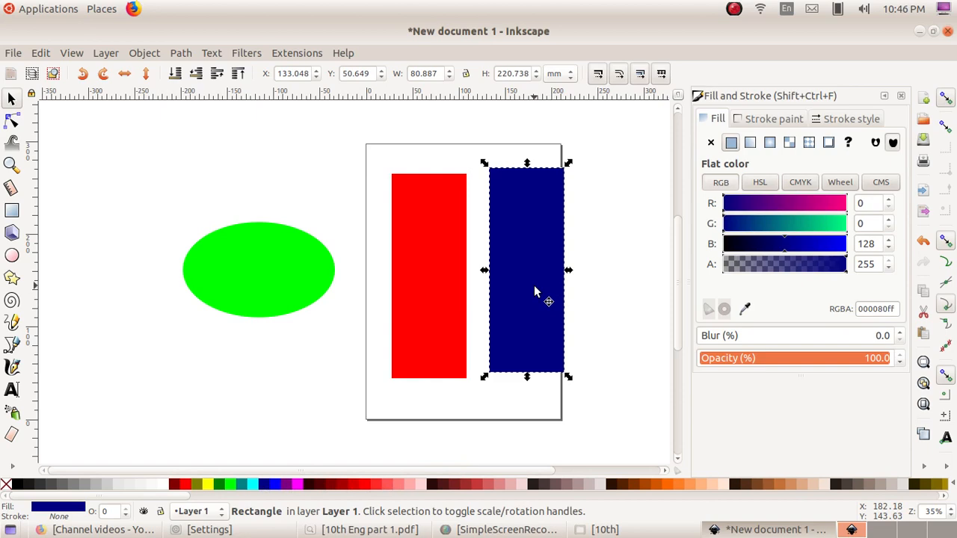
# Delete the navy rectangle, the red rectangle and the green ellipse to empty the drawing
pyautogui.click(594, 220)
pyautogui.click(529, 238)
pyautogui.press('Delete')
pyautogui.click(431, 271)
pyautogui.press('Delete')
pyautogui.click(303, 265)
pyautogui.press('Delete')
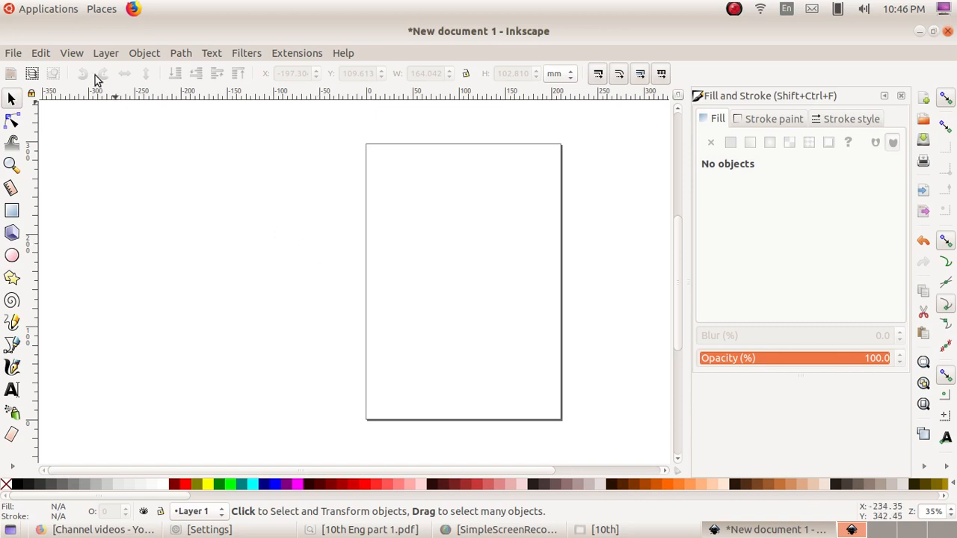
# Begin saving the drawing into the home folder and clear the suggested file name, keeping the .svg extension
pyautogui.click(13, 54)
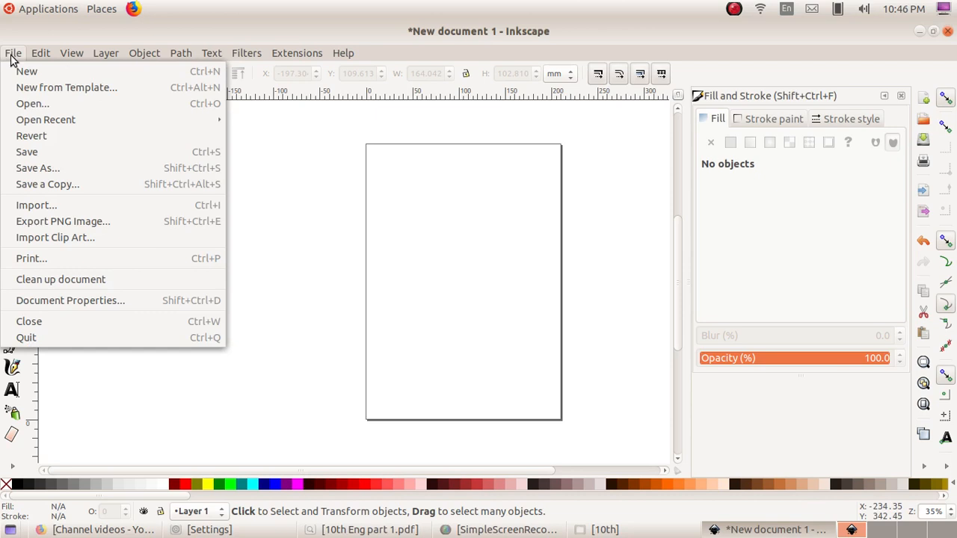
pyautogui.click(18, 154)
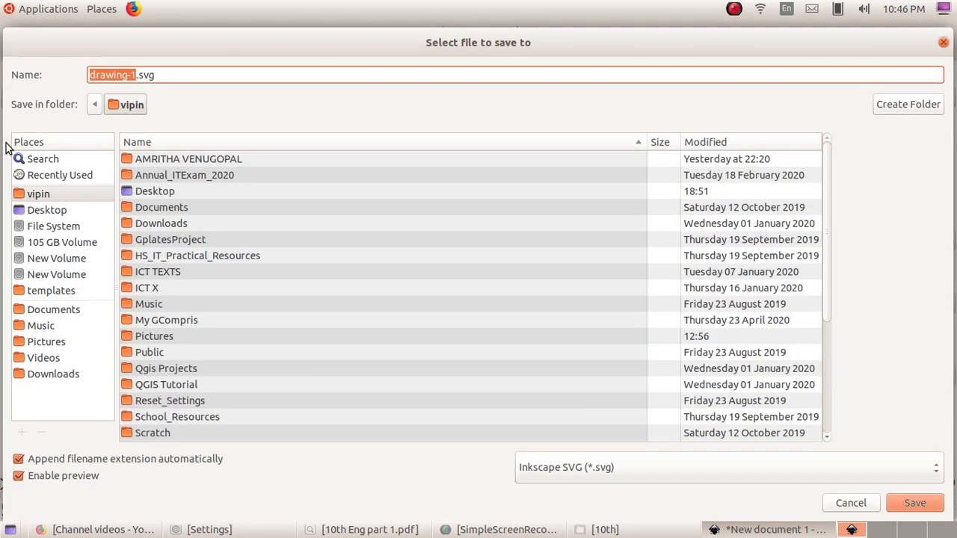
pyautogui.click(39, 196)
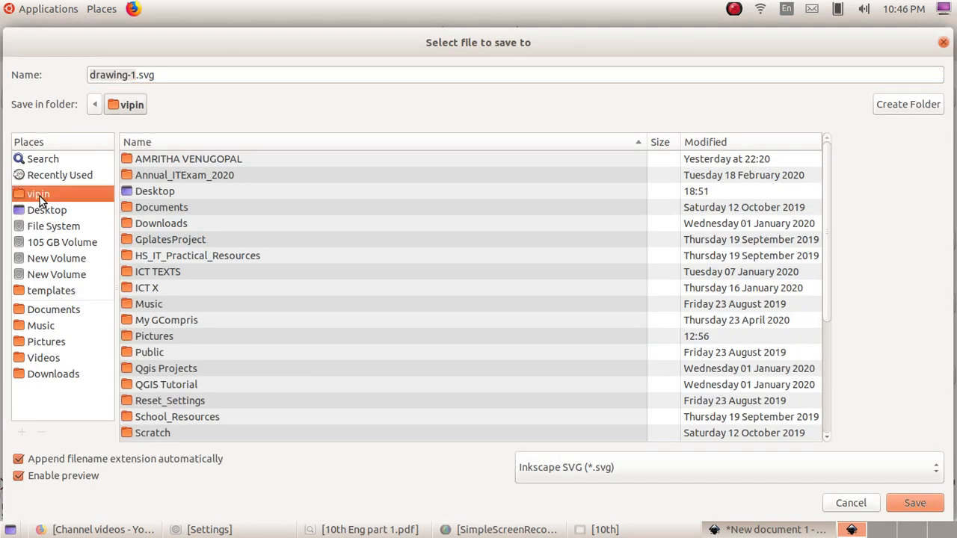
pyautogui.click(133, 77)
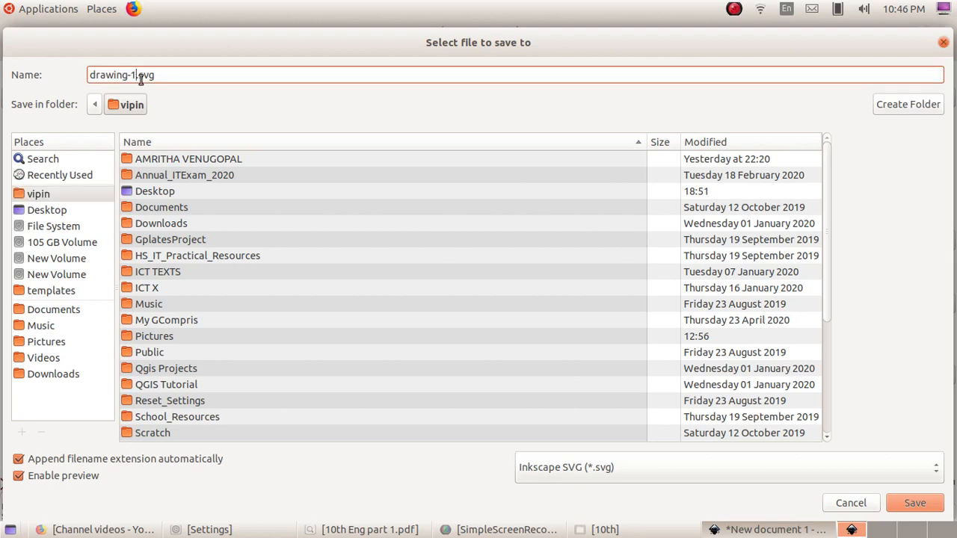
pyautogui.press('BackSpace')
pyautogui.press('BackSpace')
pyautogui.press('BackSpace')
pyautogui.press('BackSpace')
pyautogui.press('BackSpace')
pyautogui.press('BackSpace')
pyautogui.press('BackSpace')
pyautogui.press('BackSpace')
pyautogui.press('BackSpace')
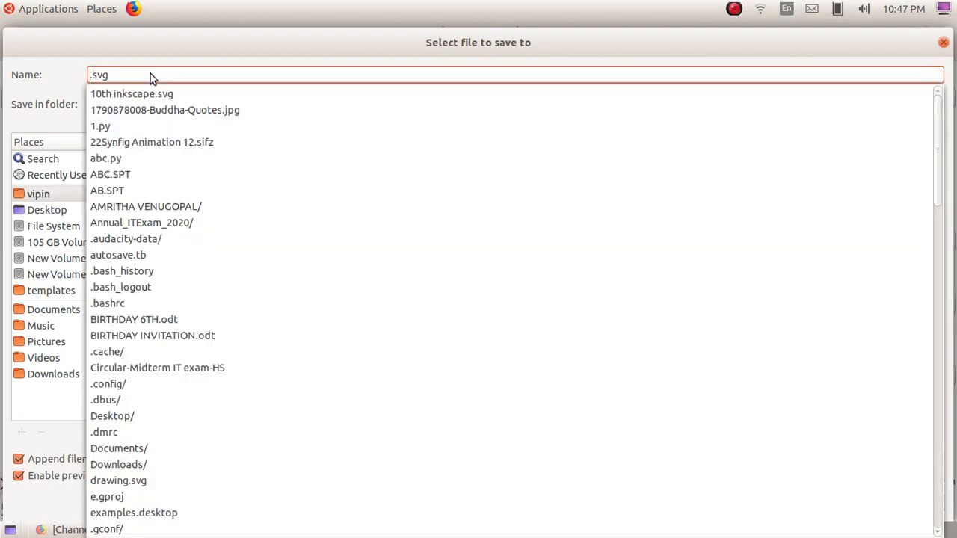
pyautogui.write('CUP')
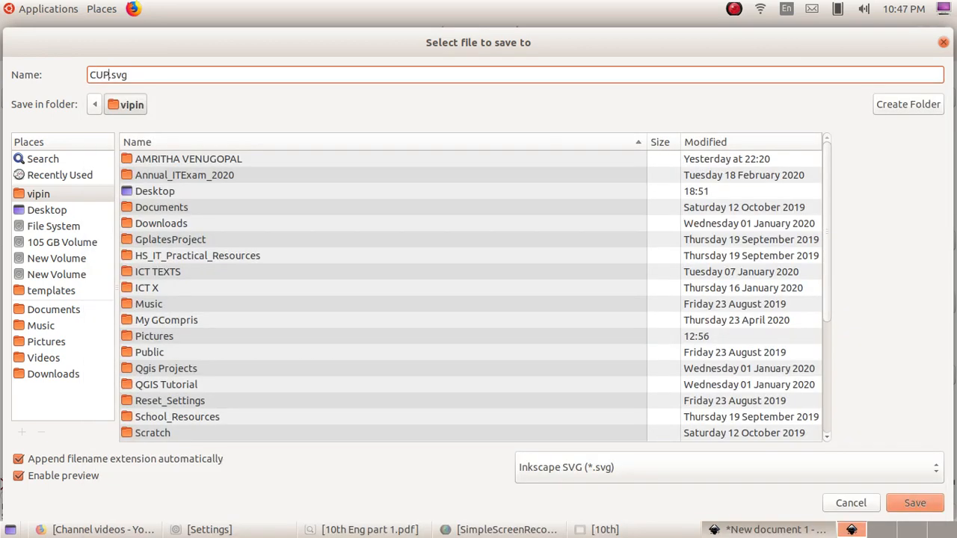
pyautogui.press('BackSpace')
pyautogui.press('BackSpace')
pyautogui.press('BackSpace')
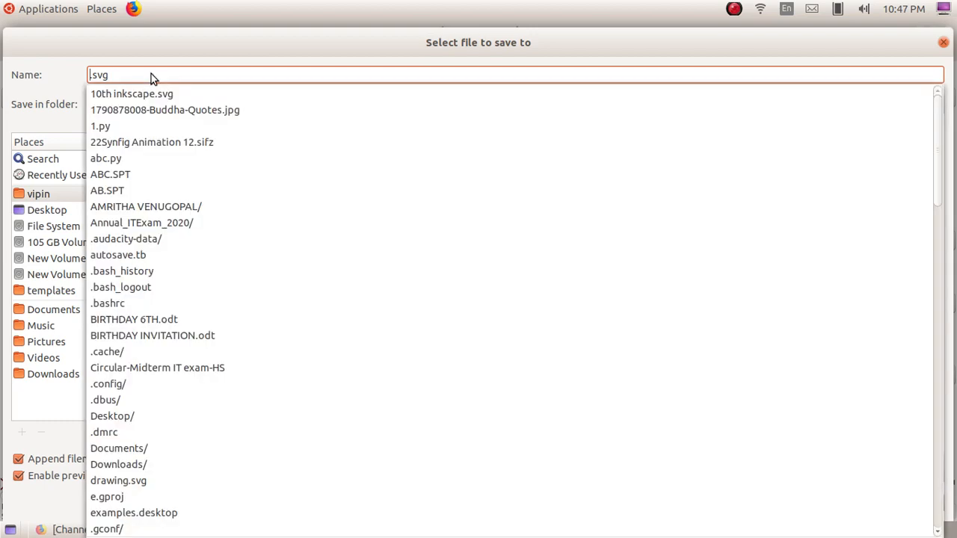
# Name the file LOGO INKSCAPE and save it as an Inkscape SVG in the home folder
pyautogui.write('LOGO')
pyautogui.write(' INKSC')
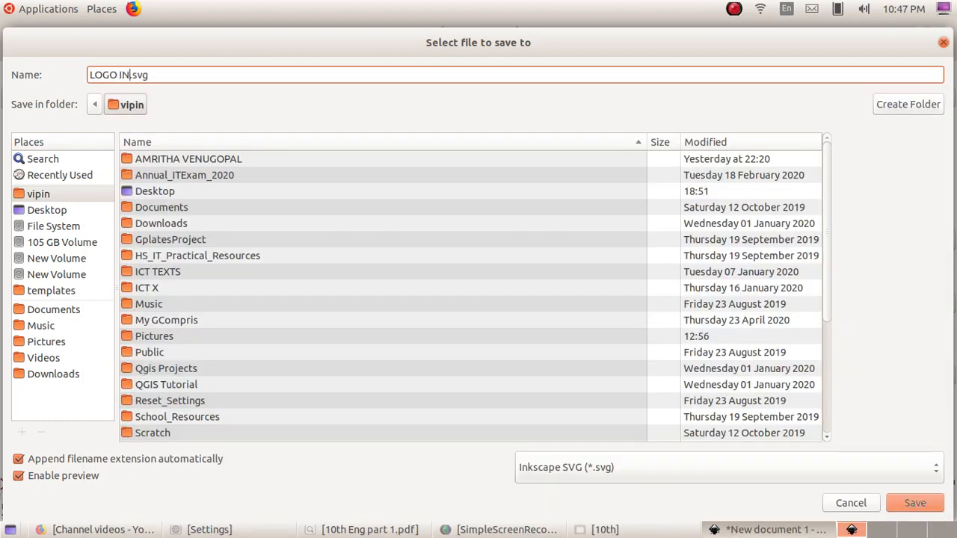
pyautogui.write('APE')
pyautogui.doubleClick(191, 76)
pyautogui.click(908, 502)
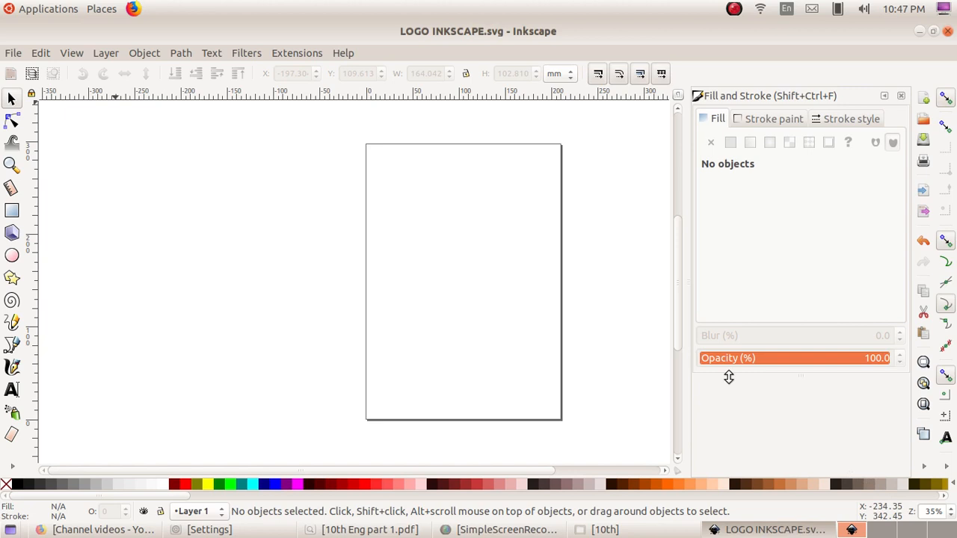
# Draw a flat, wide ellipse about 188 × 37 mm on the canvas beside the page and fill it maroon (800000)
pyautogui.click(11, 256)
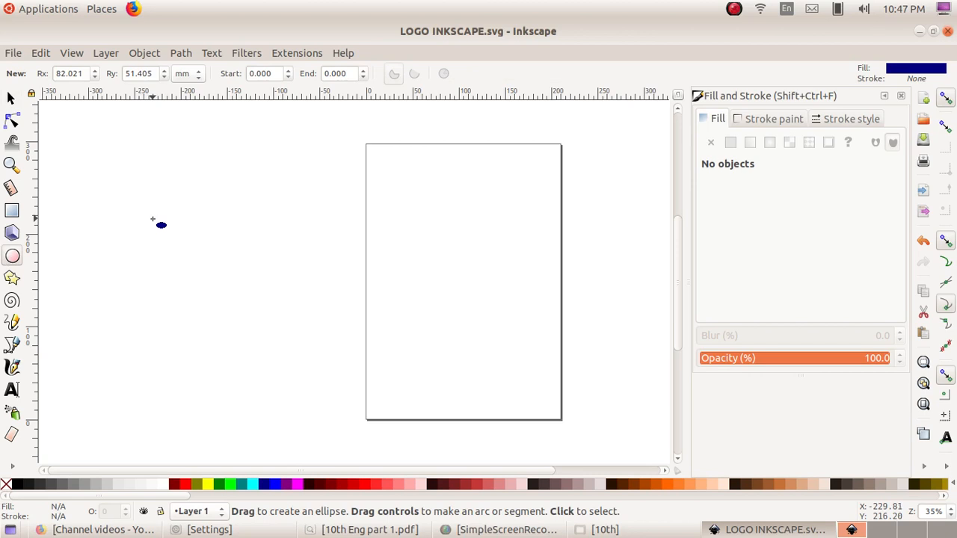
pyautogui.moveTo(166, 216); pyautogui.dragTo(340, 250)
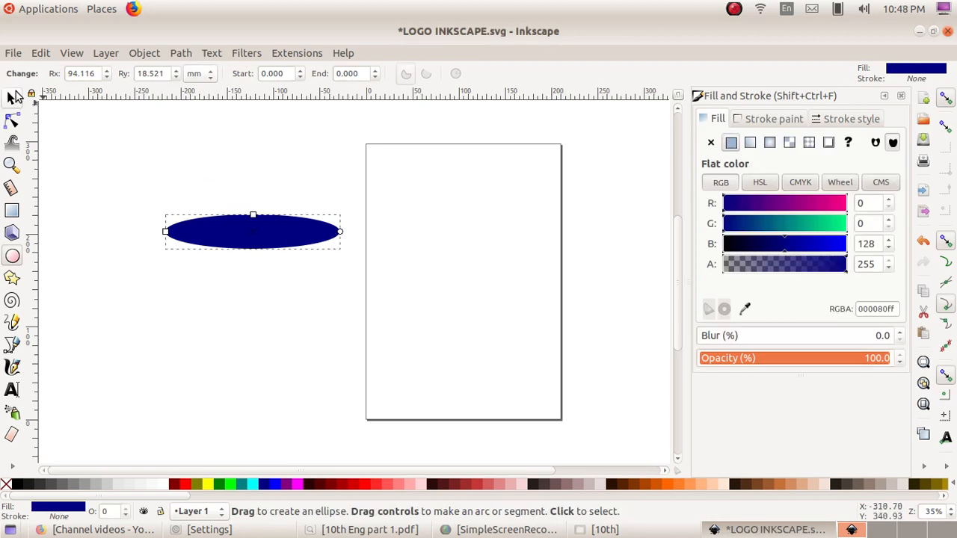
pyautogui.click(14, 98)
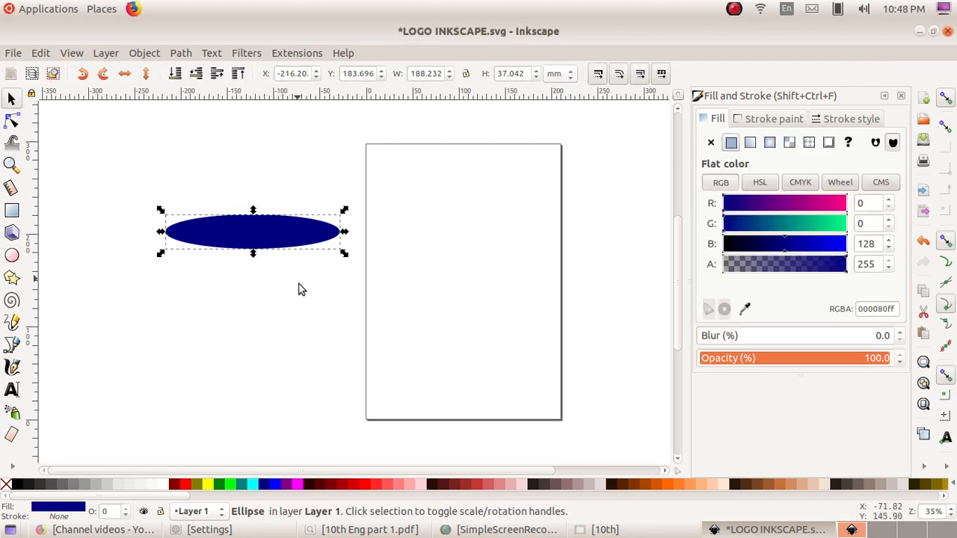
pyautogui.click(317, 487)
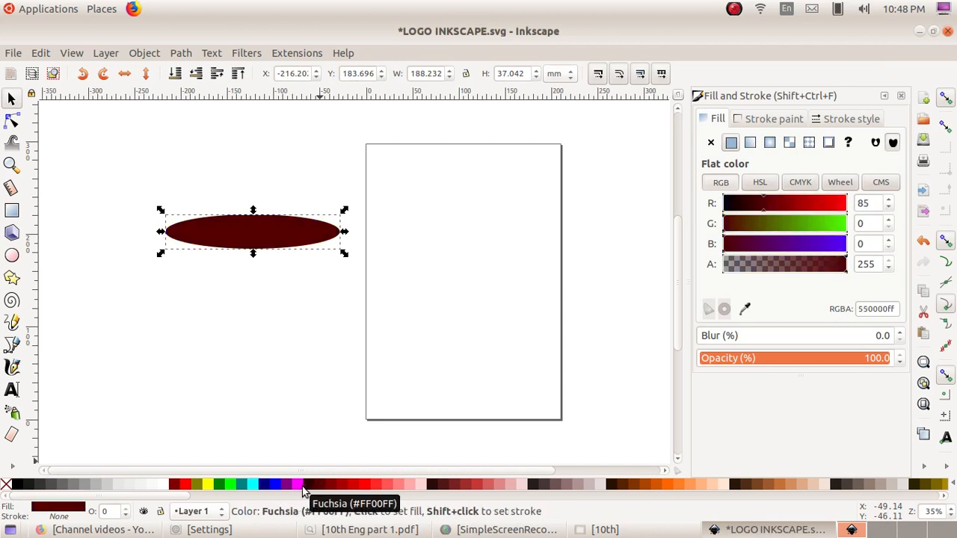
pyautogui.click(335, 486)
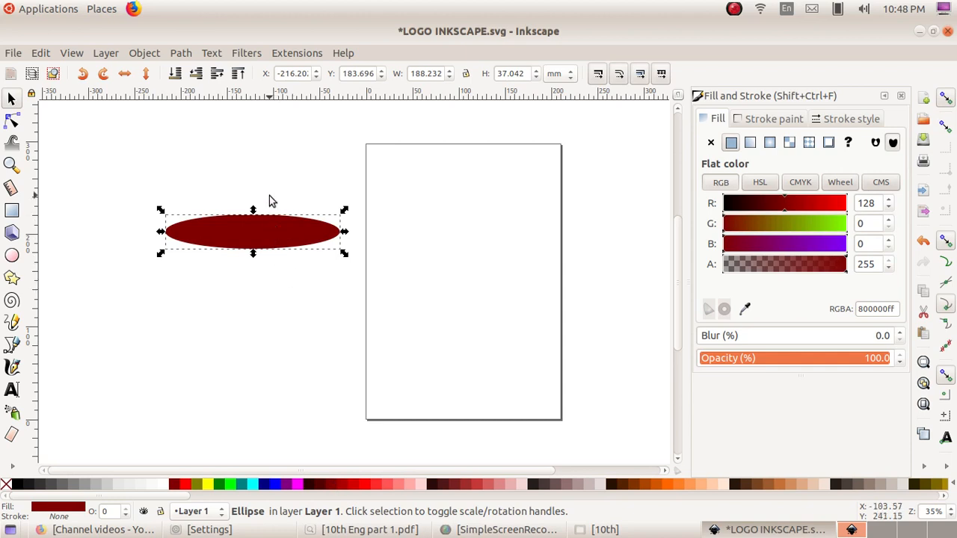
# Change the maroon ellipse's fill from a flat color to a radial gradient
pyautogui.click(142, 53)
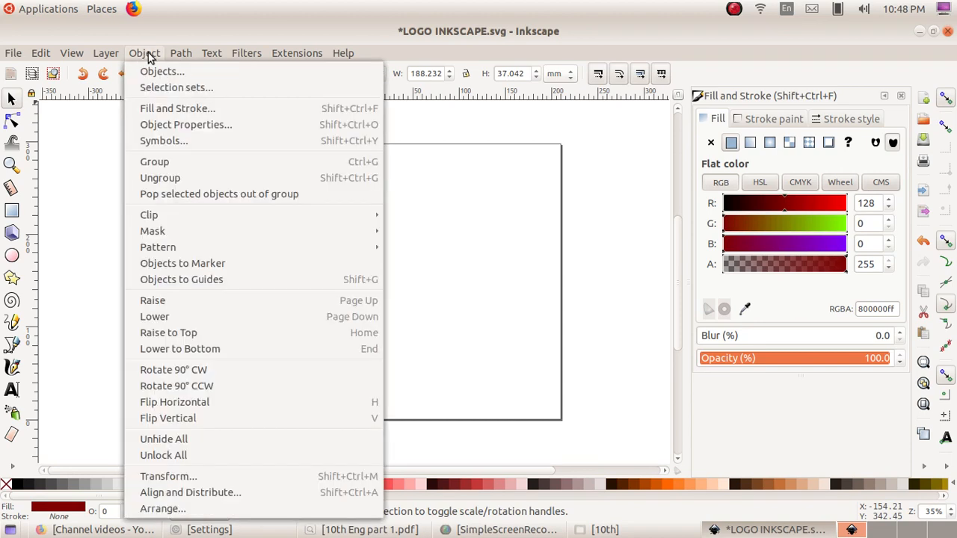
pyautogui.click(173, 109)
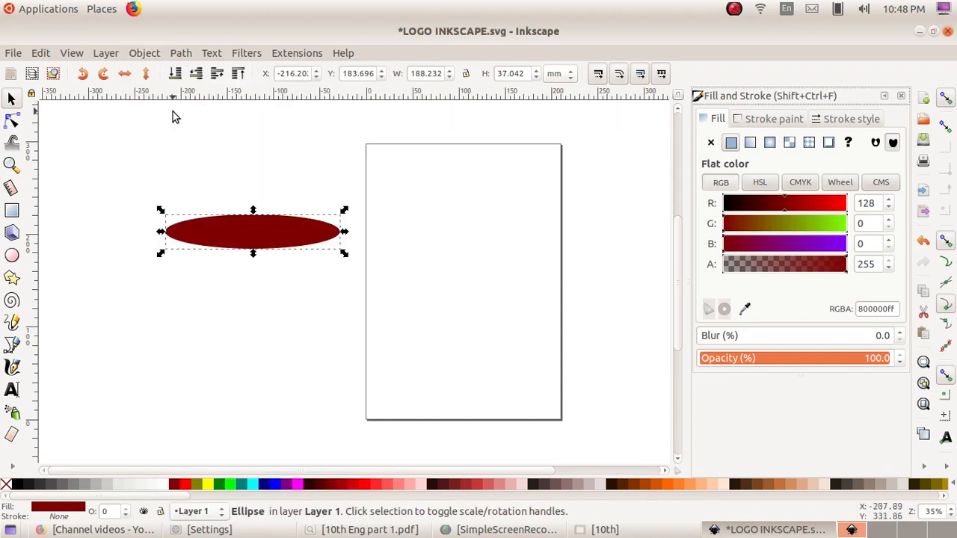
pyautogui.click(771, 144)
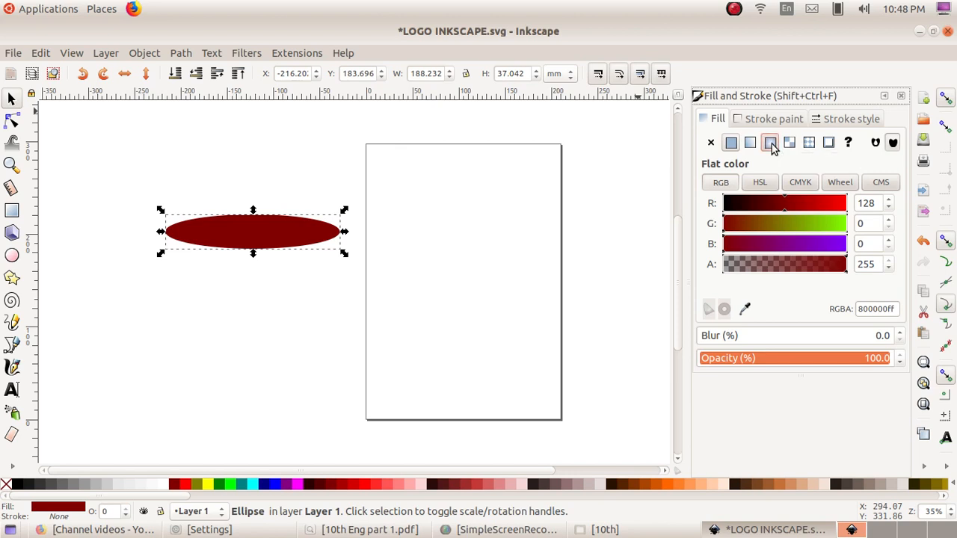
# Color the ellipse's radial gradient with dark brown (2B0000) at the outer stop and white (FFFFFF) at the centre
pyautogui.click(11, 469)
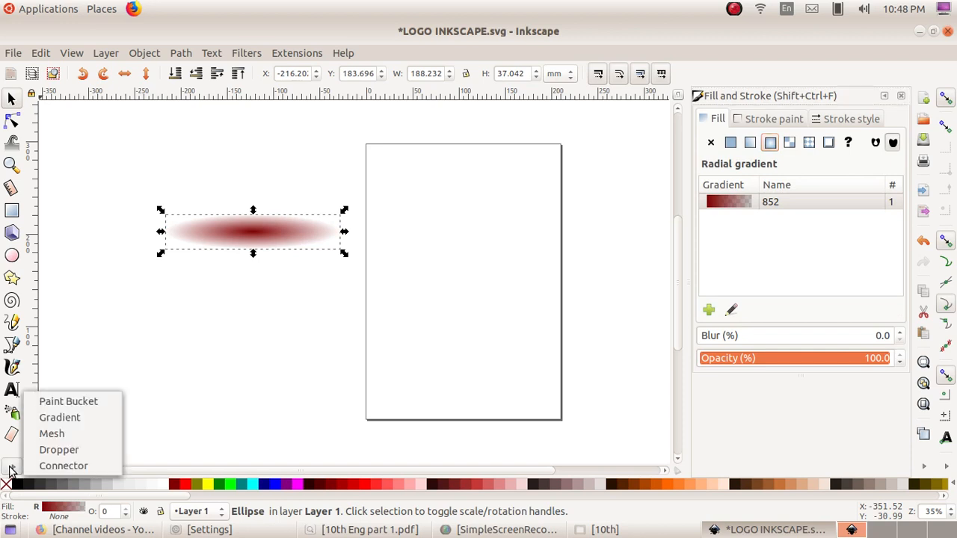
pyautogui.click(47, 422)
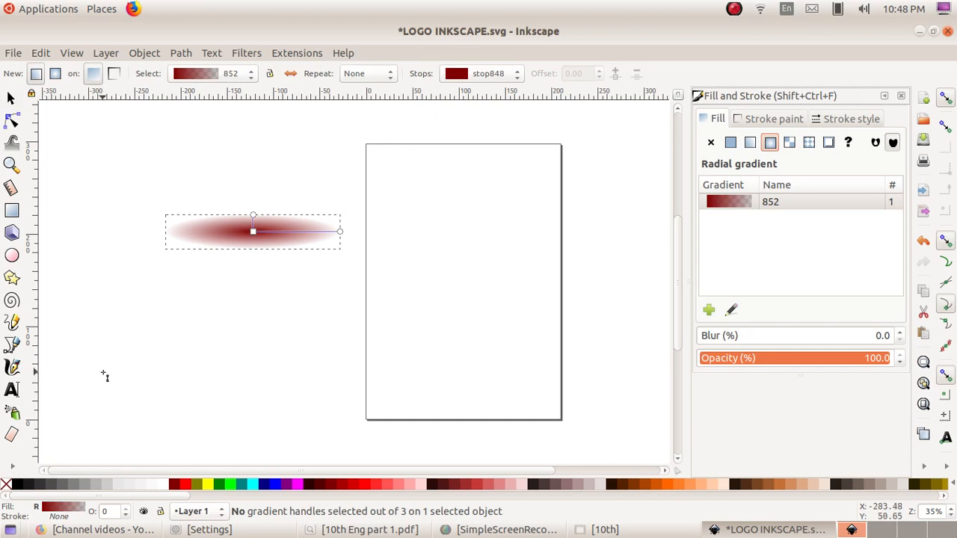
pyautogui.click(341, 232)
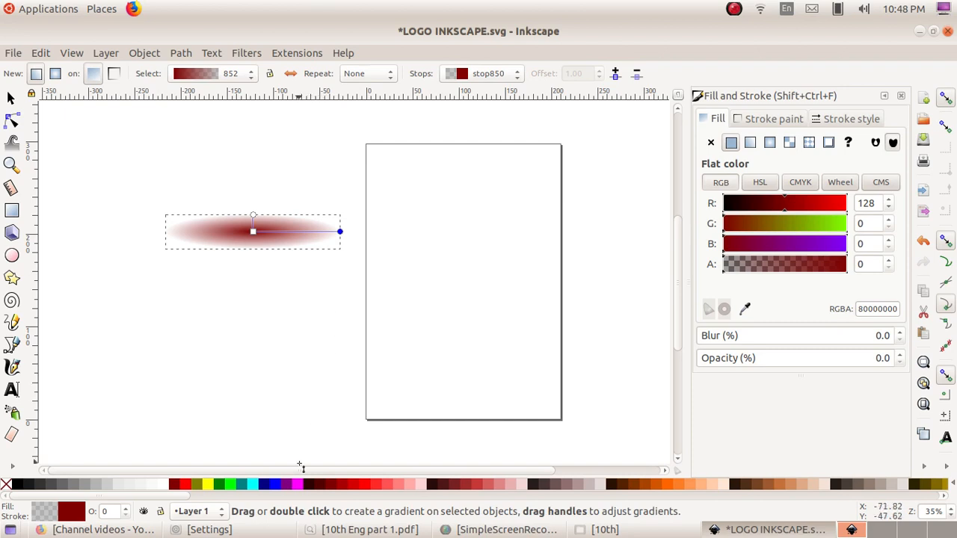
pyautogui.click(311, 485)
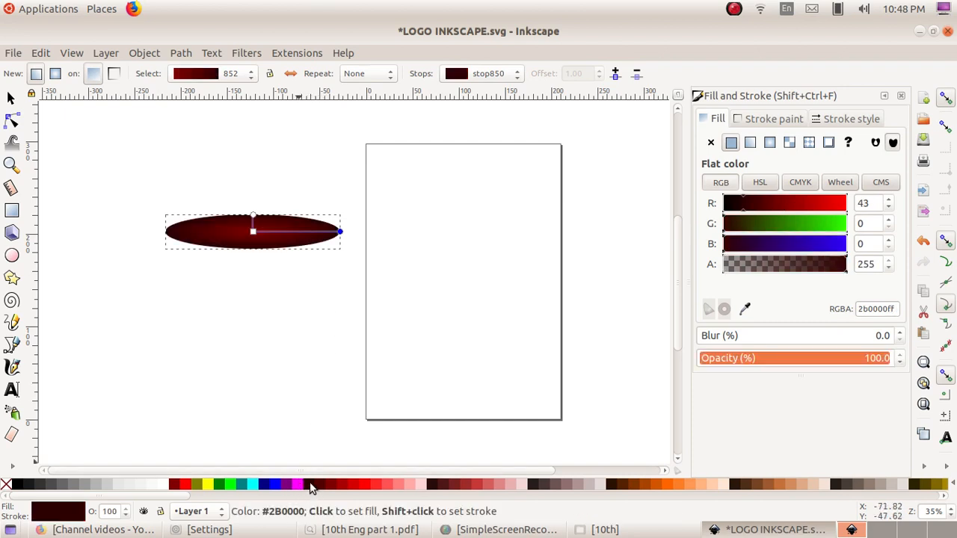
pyautogui.click(254, 233)
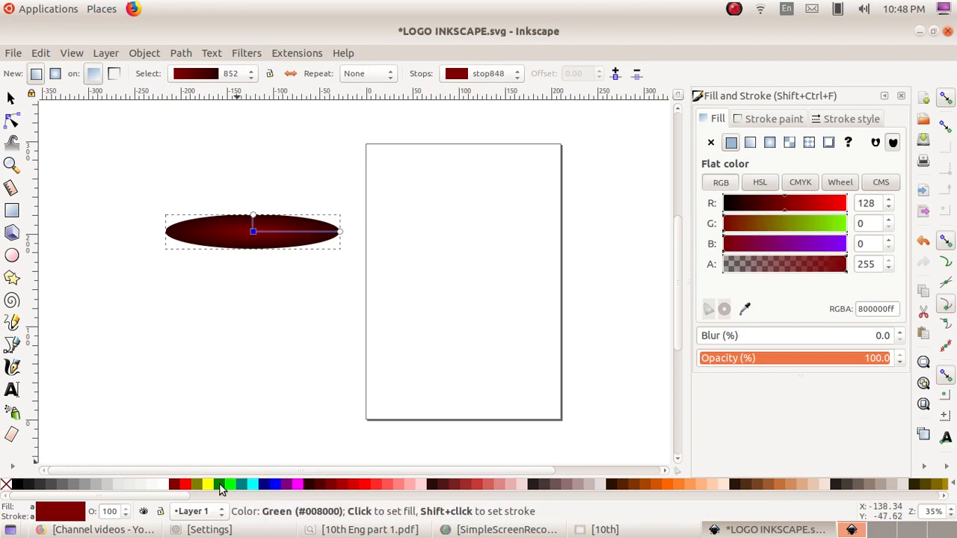
pyautogui.click(166, 485)
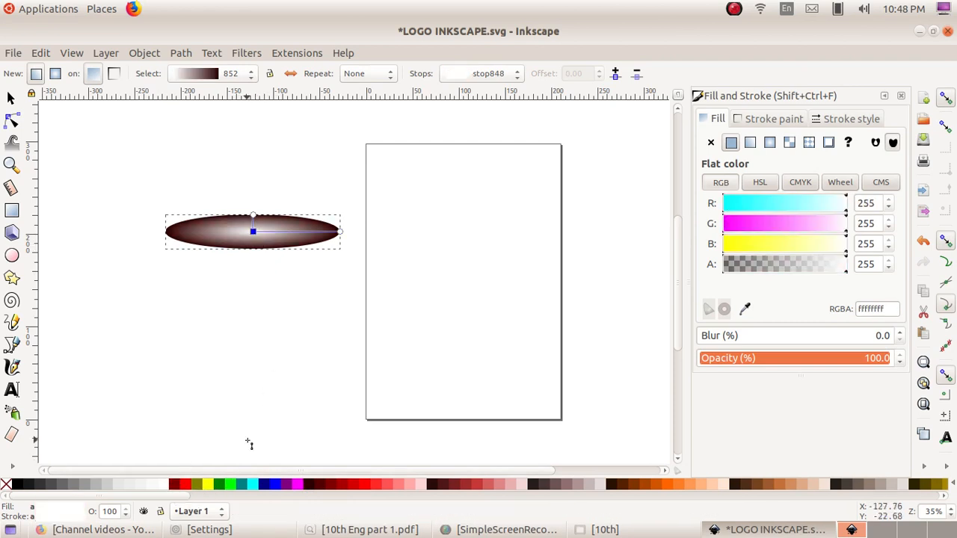
# Tilt and stretch the ellipse's radial gradient by moving both outer handles up beyond the shape
pyautogui.moveTo(344, 238); pyautogui.dragTo(350, 193)
pyautogui.moveTo(246, 216); pyautogui.dragTo(234, 195)
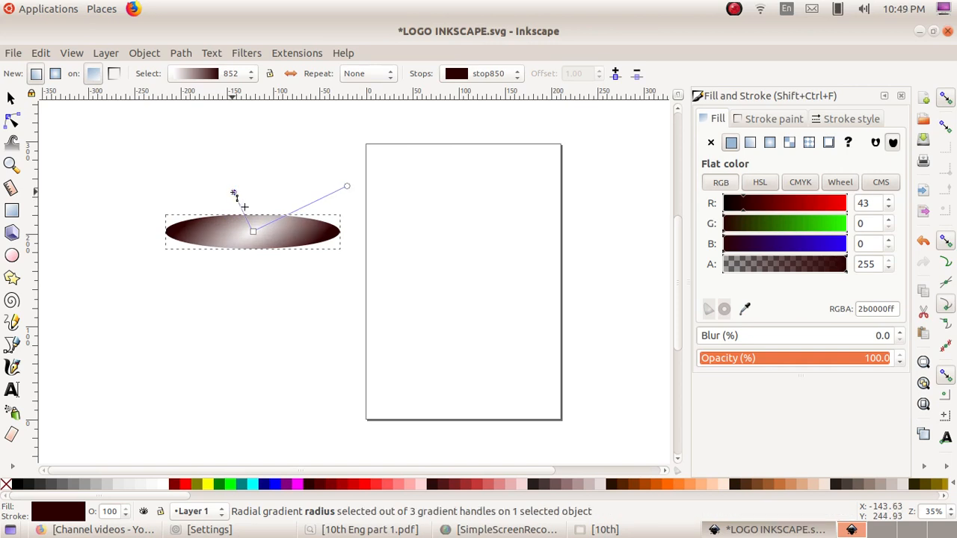
pyautogui.click(11, 98)
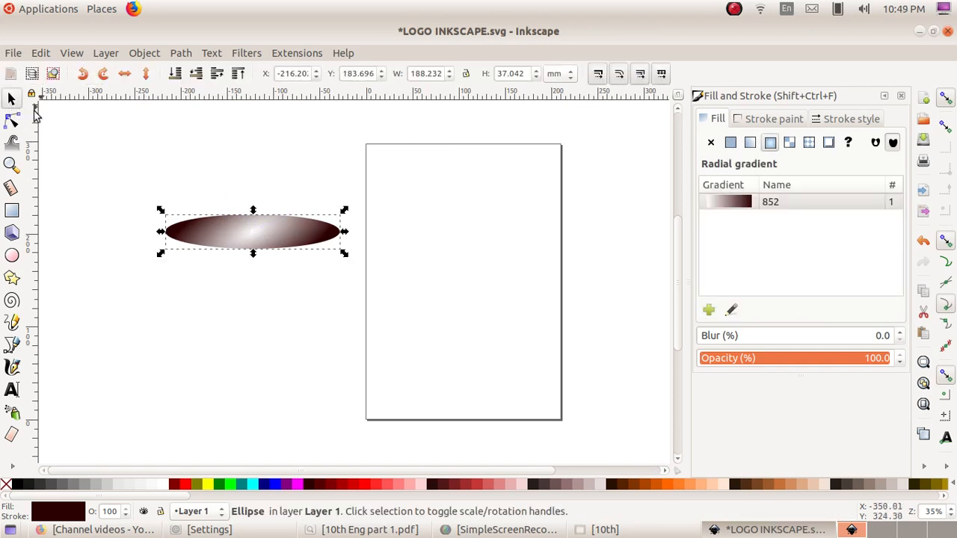
# Duplicate the gradient ellipse and shrink the copy around its centre to about 146 × 29 mm
pyautogui.click(256, 238)
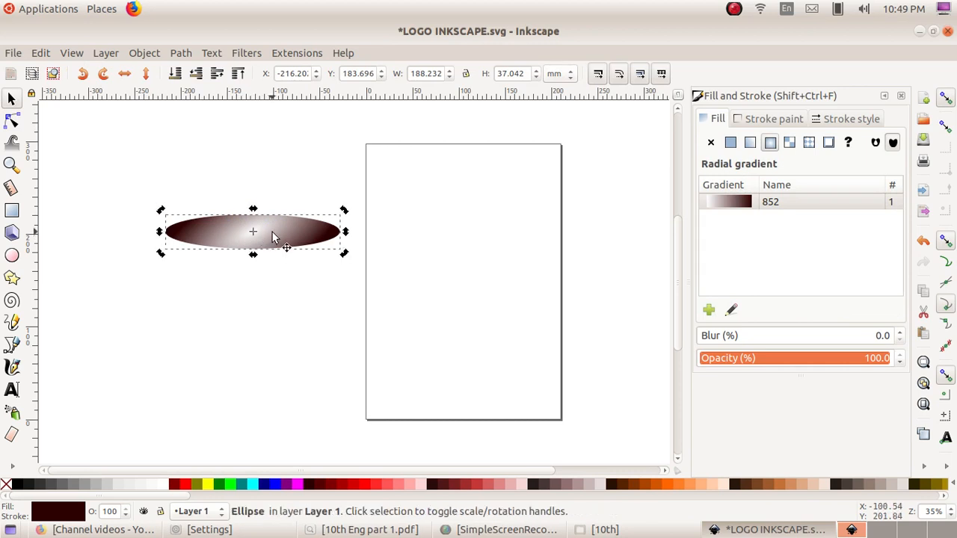
pyautogui.click(48, 53)
pyautogui.click(77, 245)
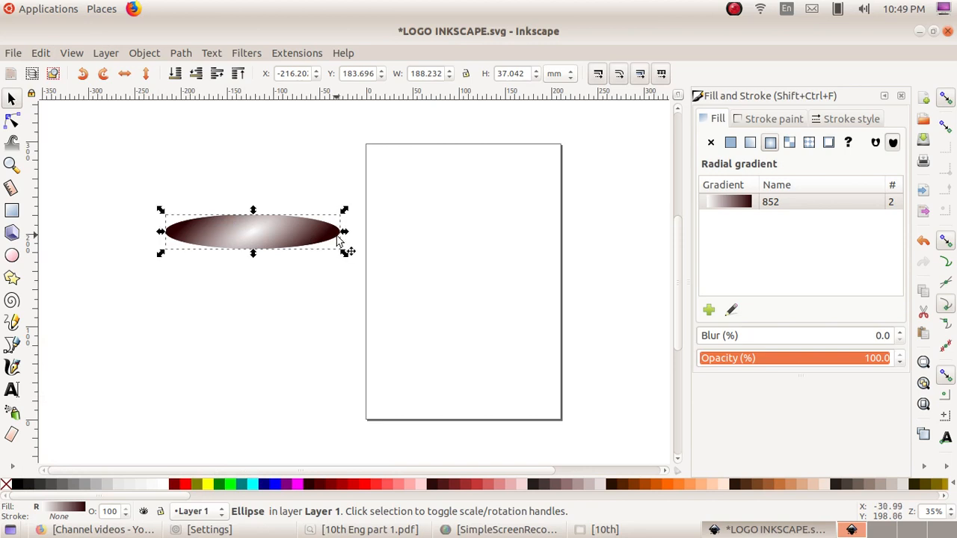
pyautogui.moveTo(343, 233)
pyautogui.mouseDown()
pyautogui.moveTo(312, 239)
pyautogui.moveTo(325, 236)
pyautogui.mouseUp()
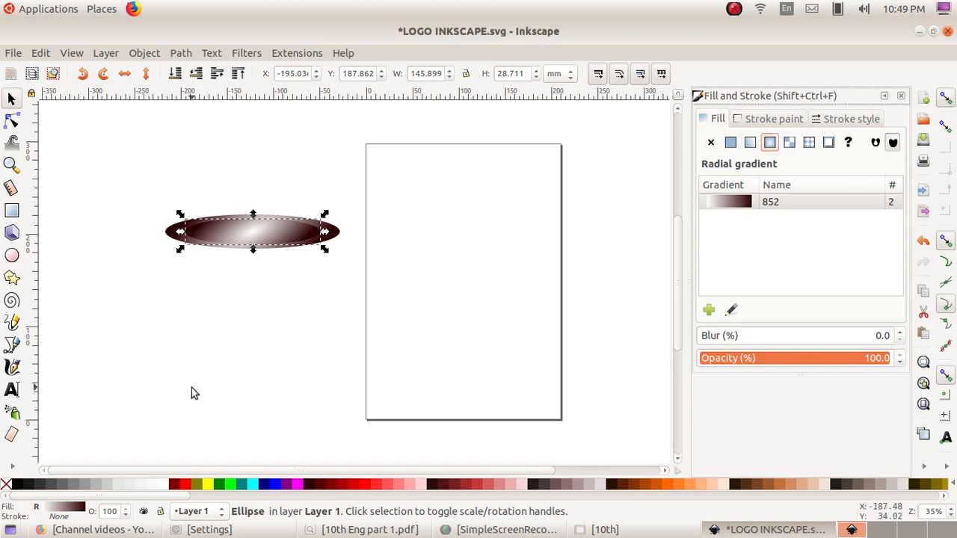
# Set the outer gradient stop of the smaller inner ellipse to red (AA0000)
pyautogui.click(12, 466)
pyautogui.click(74, 422)
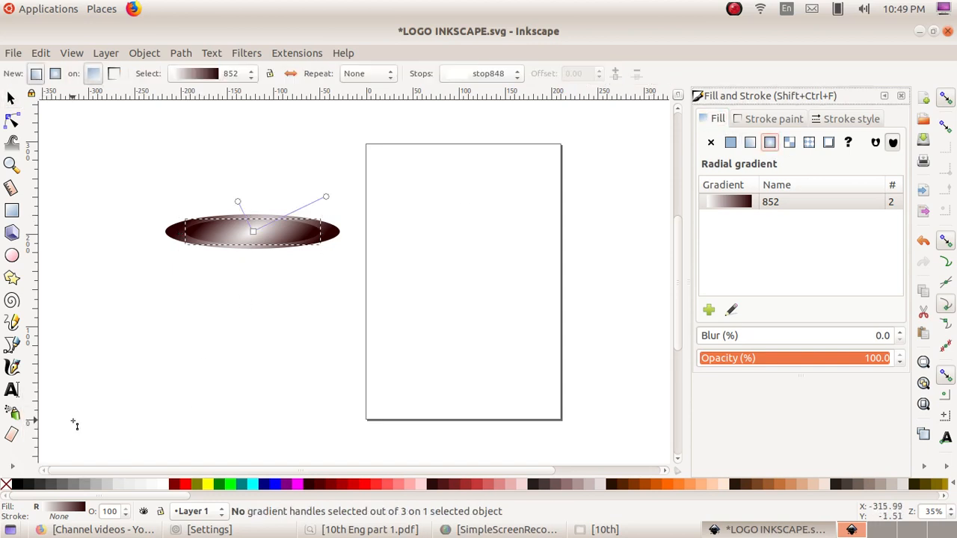
pyautogui.click(326, 197)
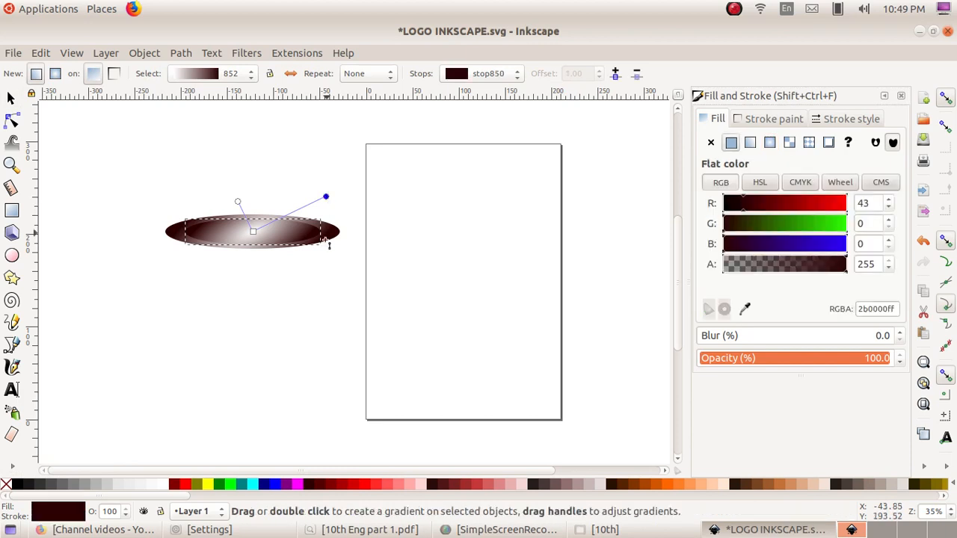
pyautogui.click(314, 486)
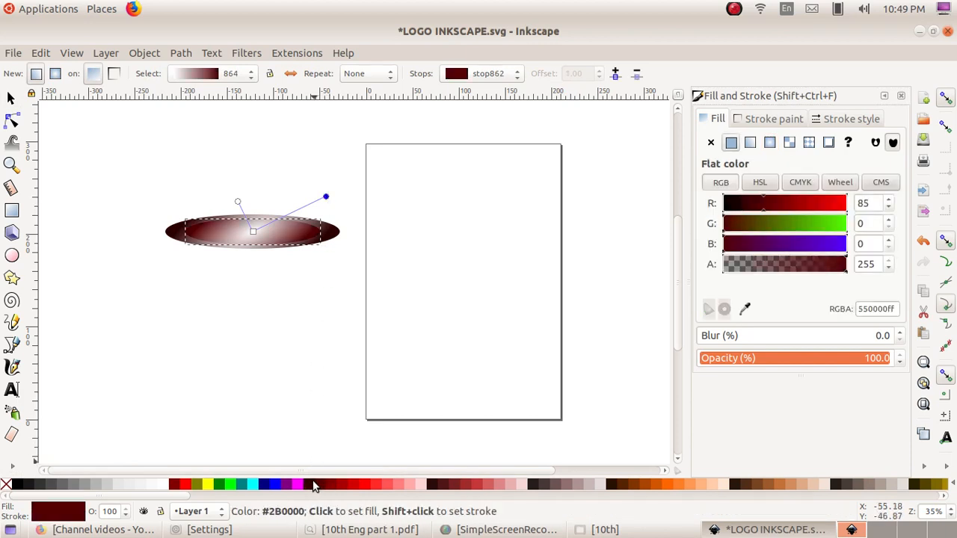
pyautogui.click(344, 487)
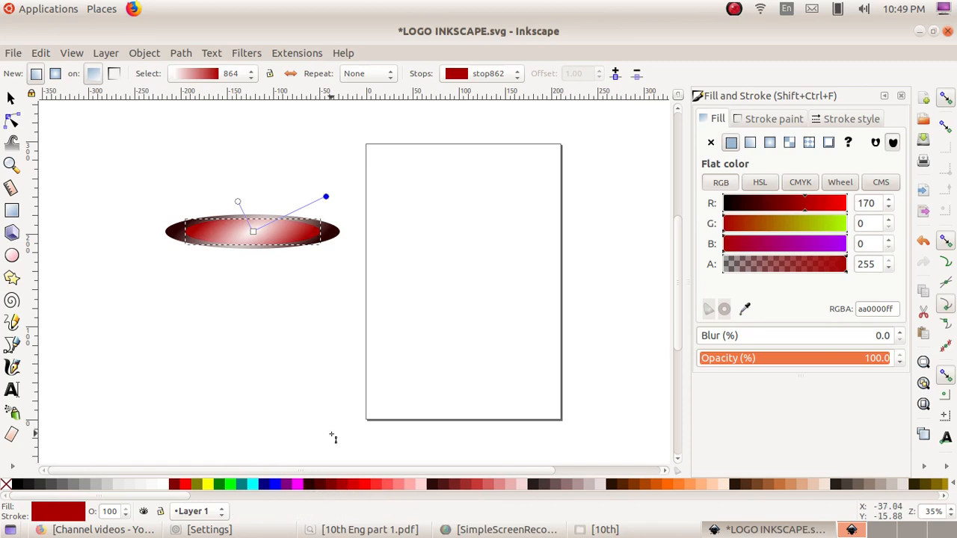
# Try maroon (800000) for the inner ellipse's centre gradient stop, then set it to near-white (F9F9F9)
pyautogui.click(253, 232)
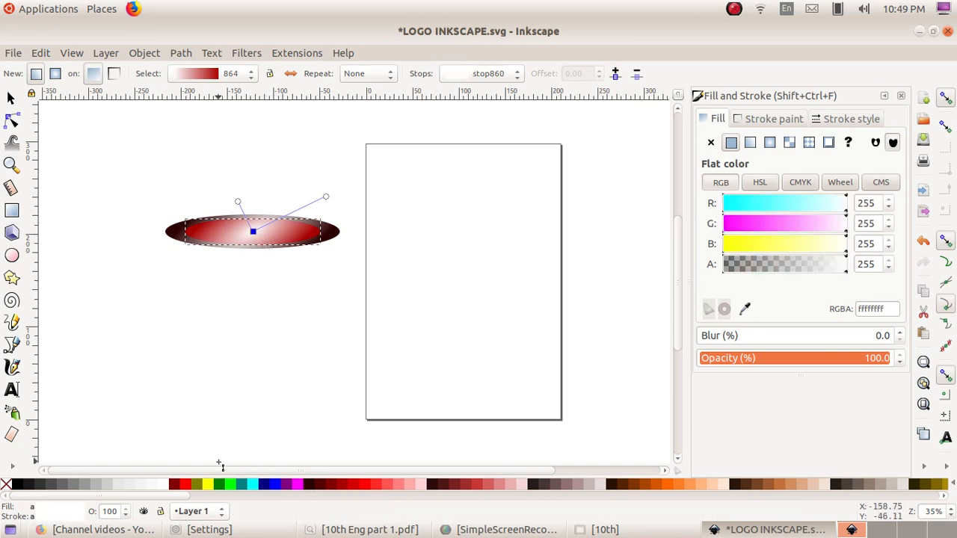
pyautogui.click(174, 486)
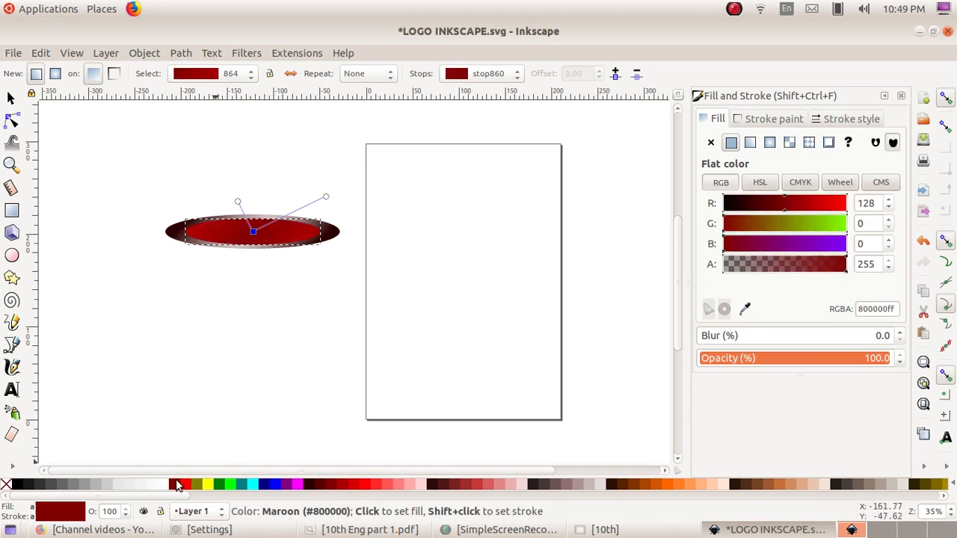
pyautogui.click(196, 486)
pyautogui.click(158, 487)
pyautogui.click(147, 486)
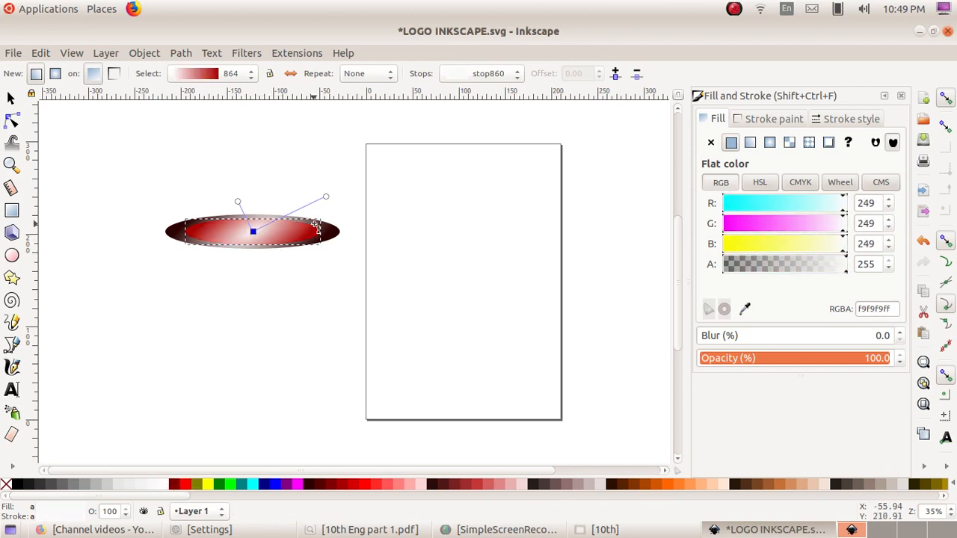
# Stretch the inner ellipse's gradient by extending its long handle up over the page, and deselect the ellipse
pyautogui.moveTo(328, 200); pyautogui.dragTo(431, 175)
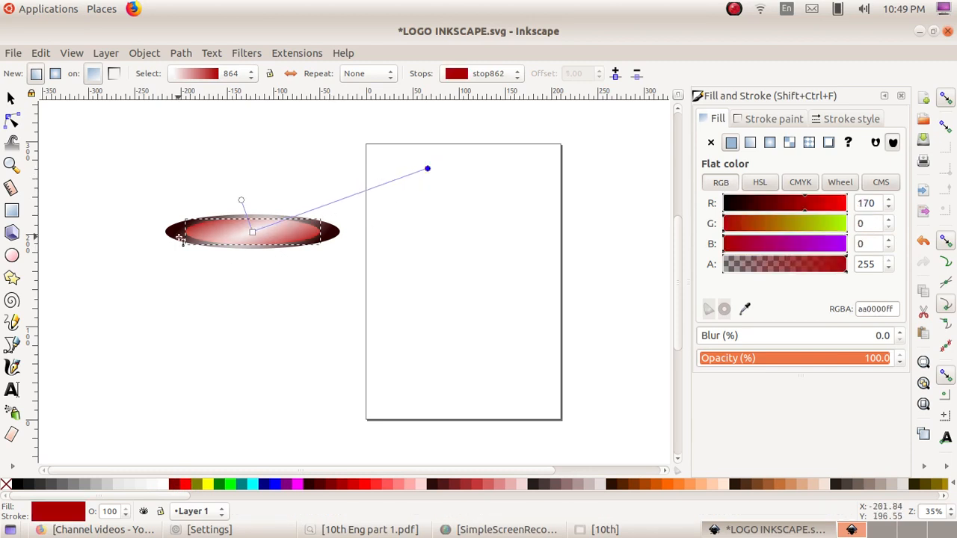
pyautogui.click(13, 98)
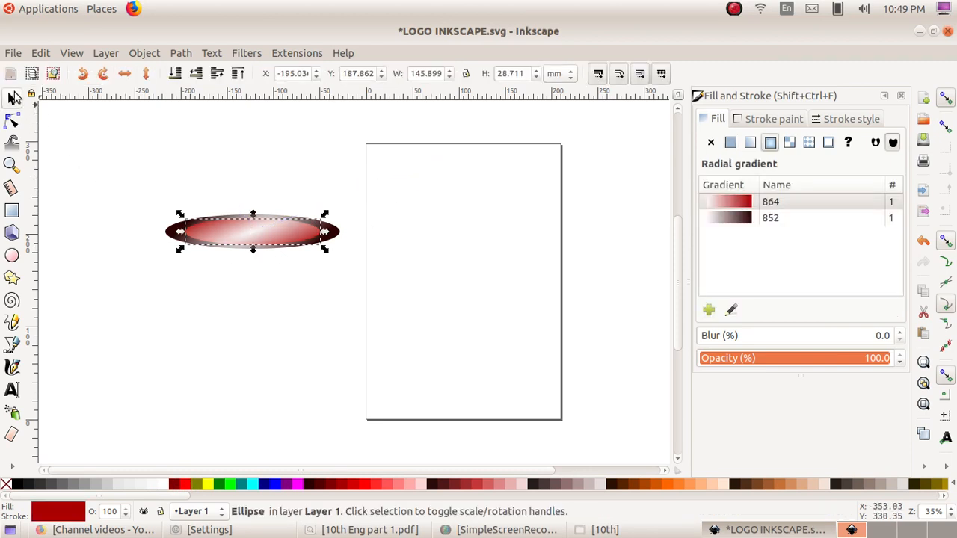
pyautogui.click(138, 233)
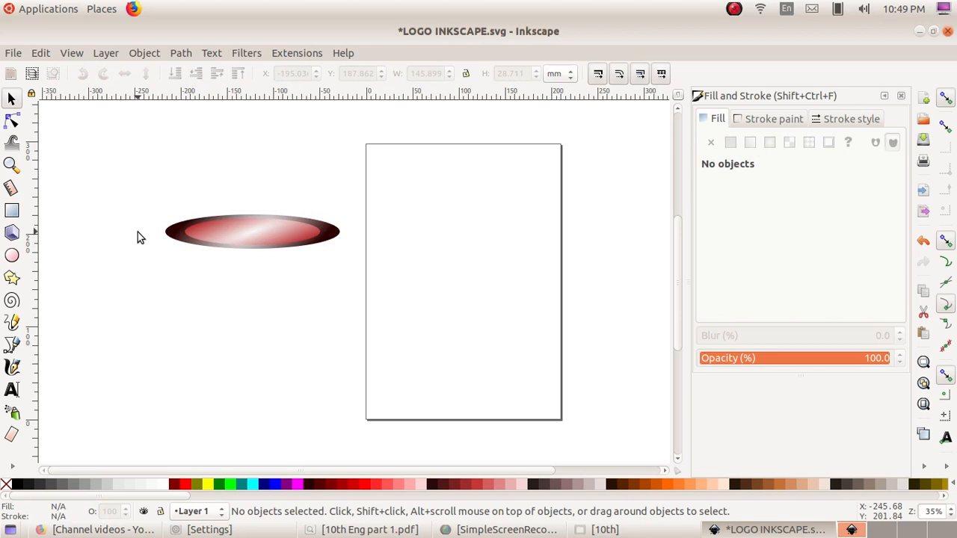
# Duplicate the inner red ellipse, place the copy above the saucer, and narrow it to about 117 mm wide
pyautogui.click(232, 234)
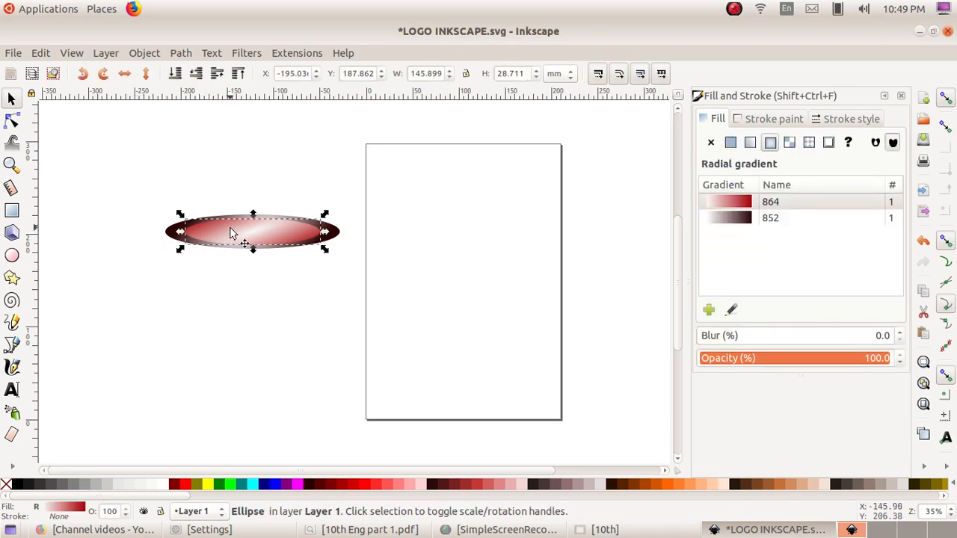
pyautogui.hotkey('ctrl', 'd')
pyautogui.moveTo(239, 235); pyautogui.dragTo(250, 178)
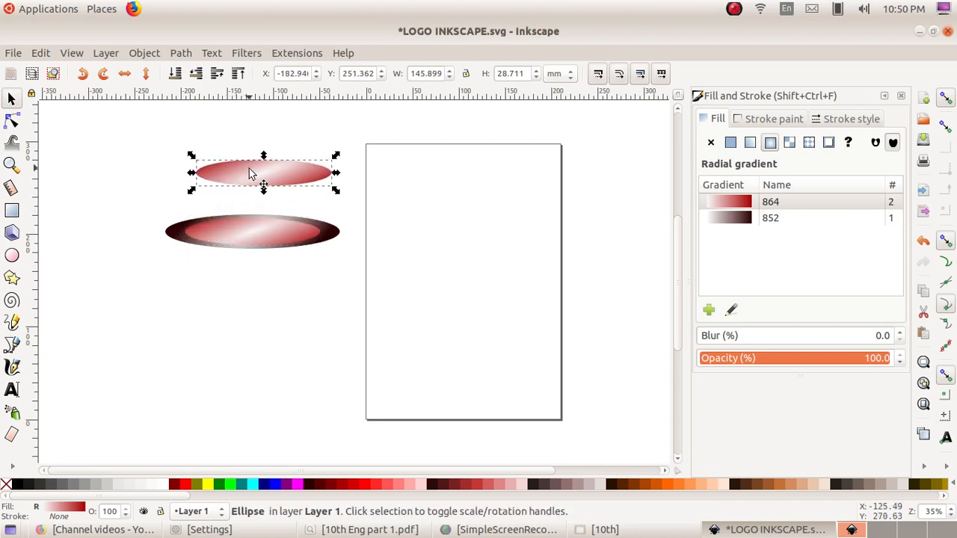
pyautogui.moveTo(335, 173); pyautogui.dragTo(308, 173)
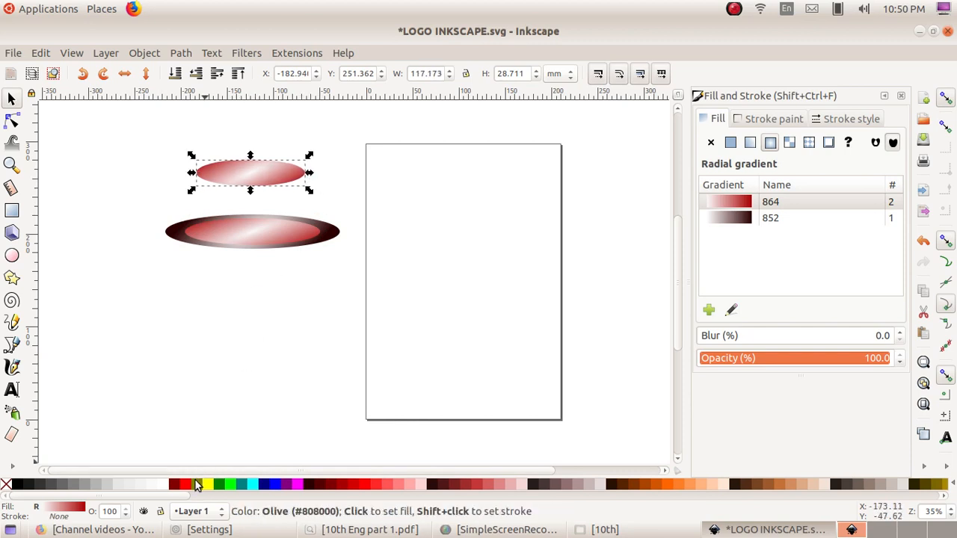
# Replace the upper ellipse's gradient with a flat red fill (AA0000)
pyautogui.click(730, 143)
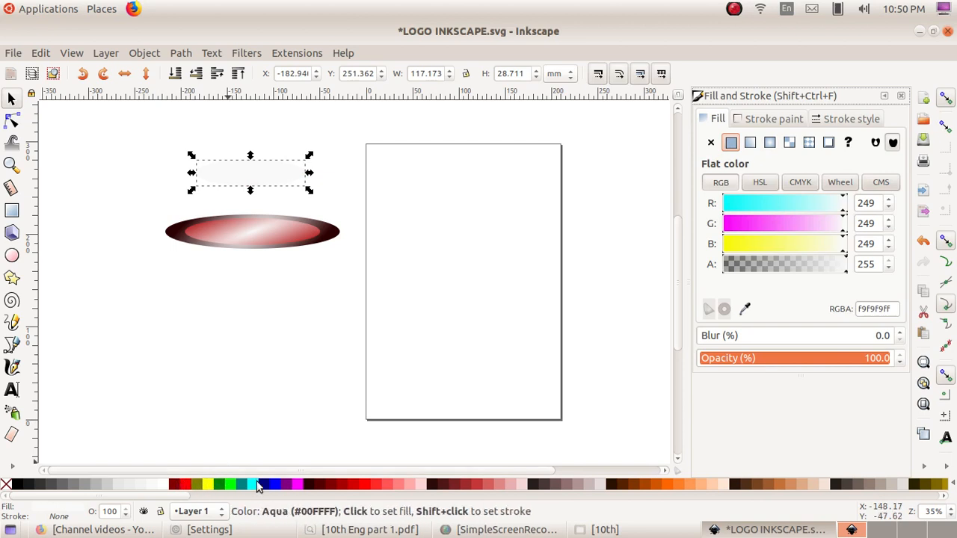
pyautogui.click(313, 486)
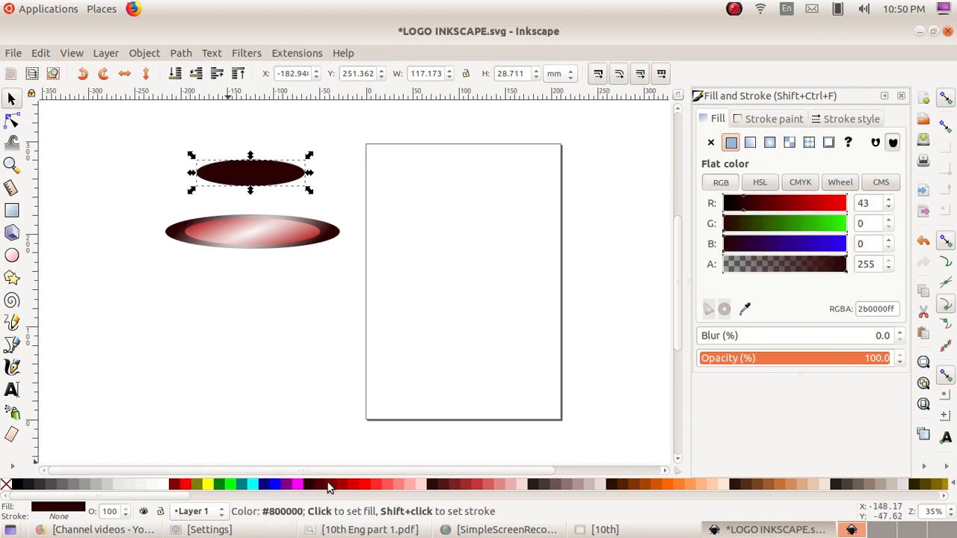
pyautogui.click(333, 485)
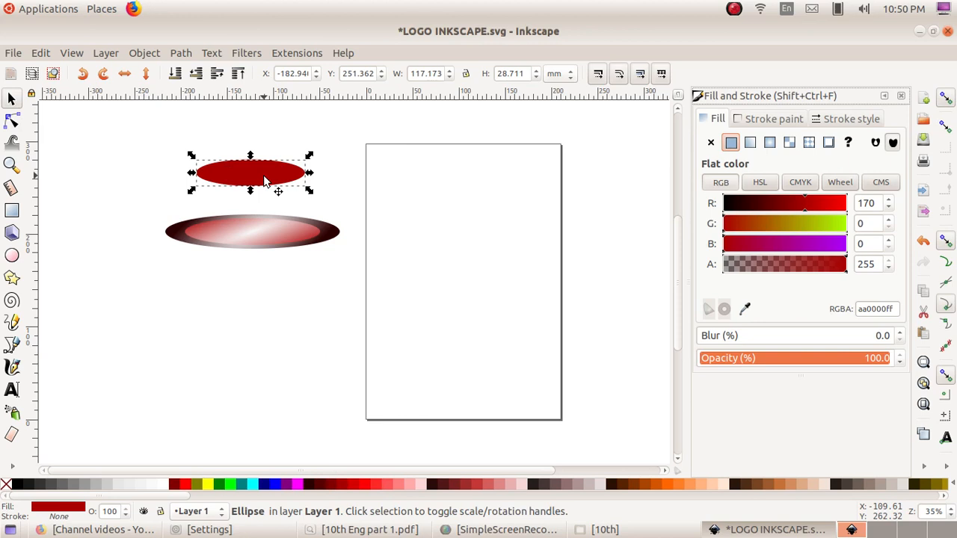
# Duplicate the flat red ellipse and centre the copy inside it as a teal (008080) ellipse about 99 mm by 18 mm
pyautogui.moveTo(264, 182)
pyautogui.mouseDown()
pyautogui.moveTo(400, 179)
pyautogui.moveTo(270, 181)
pyautogui.mouseUp()
pyautogui.moveTo(193, 177); pyautogui.dragTo(262, 171)
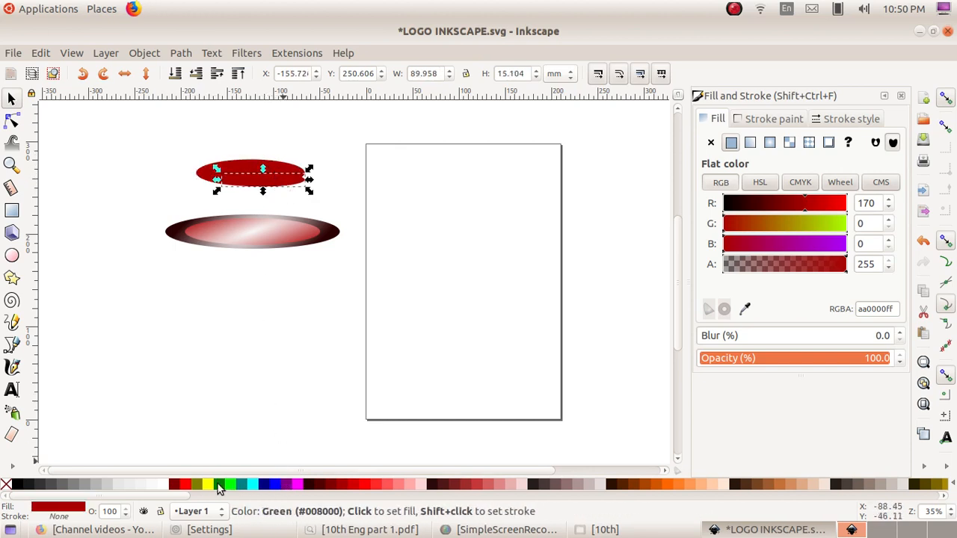
pyautogui.click(242, 485)
pyautogui.moveTo(299, 188); pyautogui.dragTo(249, 159)
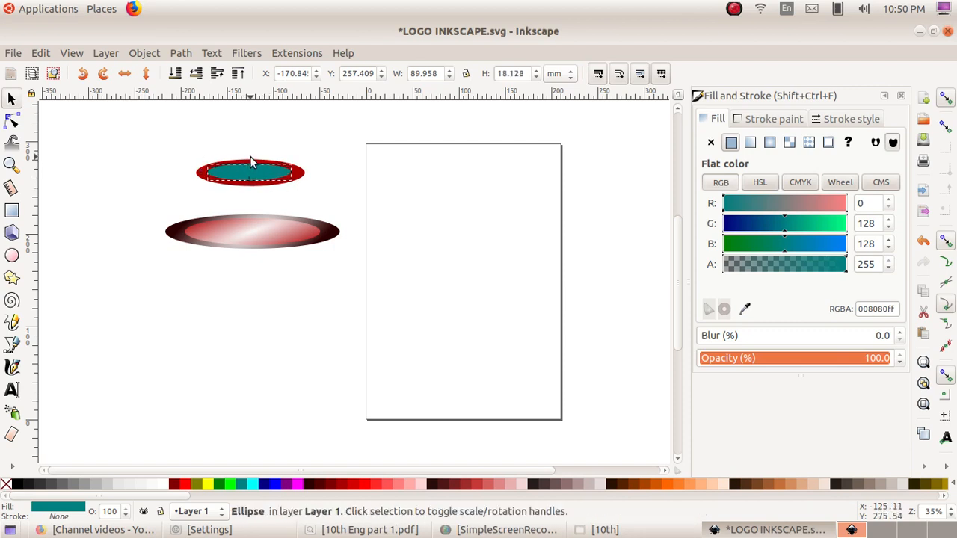
pyautogui.click(320, 174)
pyautogui.click(279, 182)
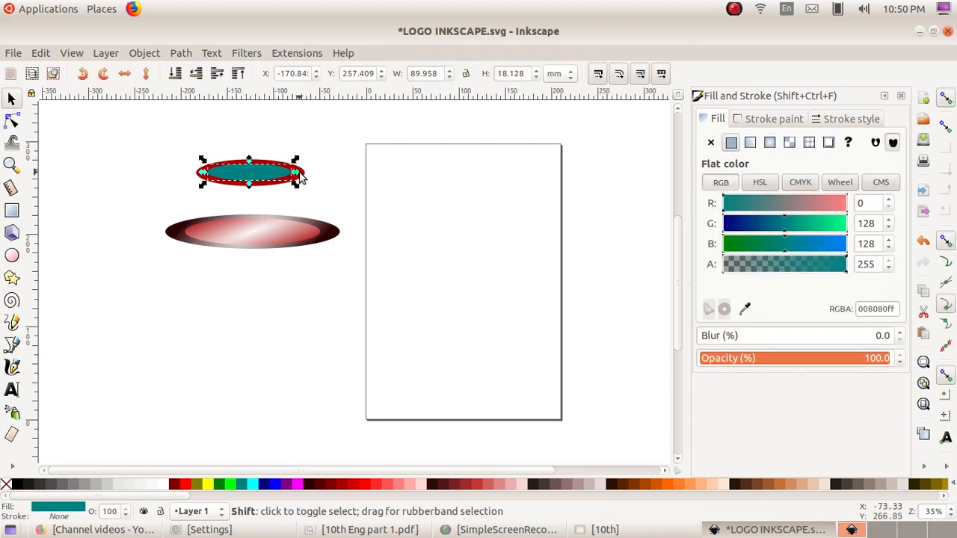
pyautogui.moveTo(301, 175); pyautogui.dragTo(303, 178)
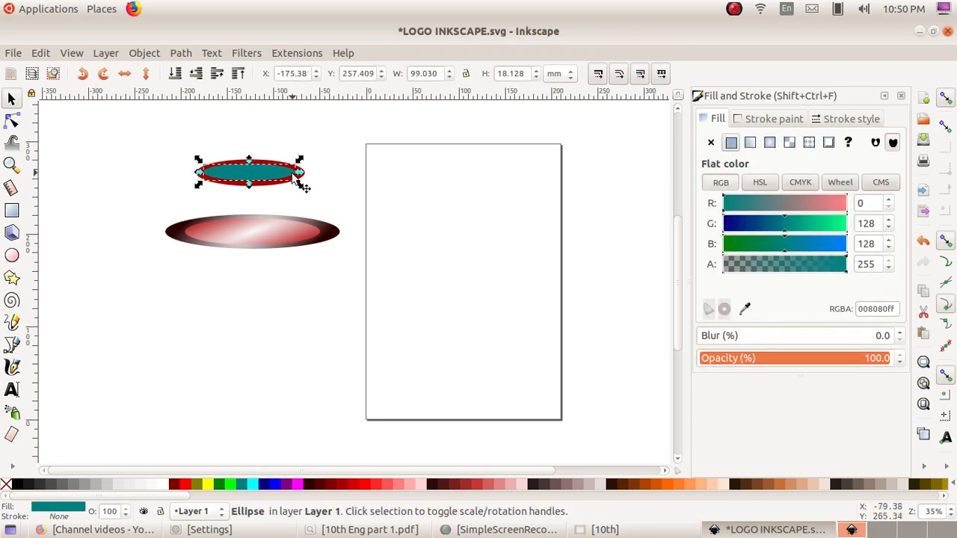
# Cut the teal ellipse out of the red ellipse with a Difference operation to form a ring
pyautogui.moveTo(338, 148); pyautogui.dragTo(168, 199)
pyautogui.click(192, 54)
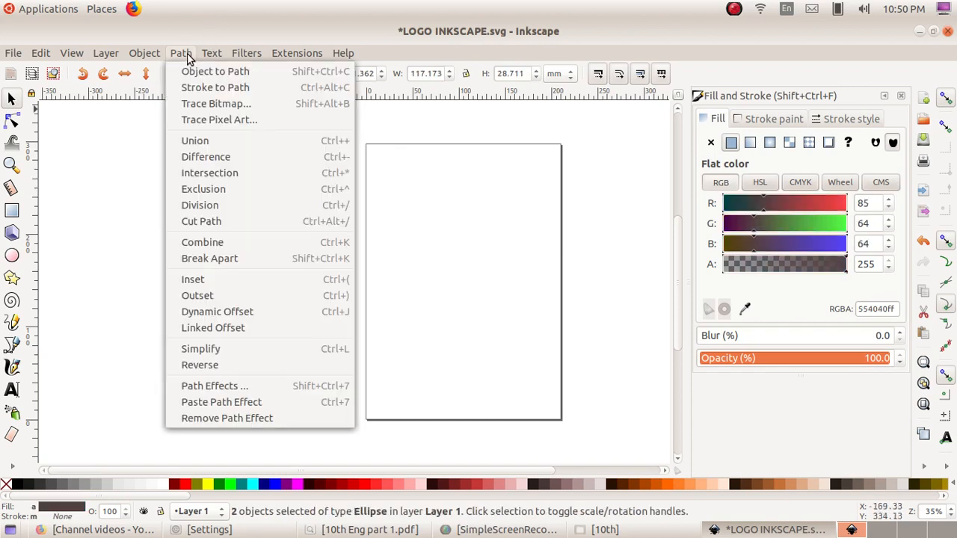
pyautogui.click(225, 163)
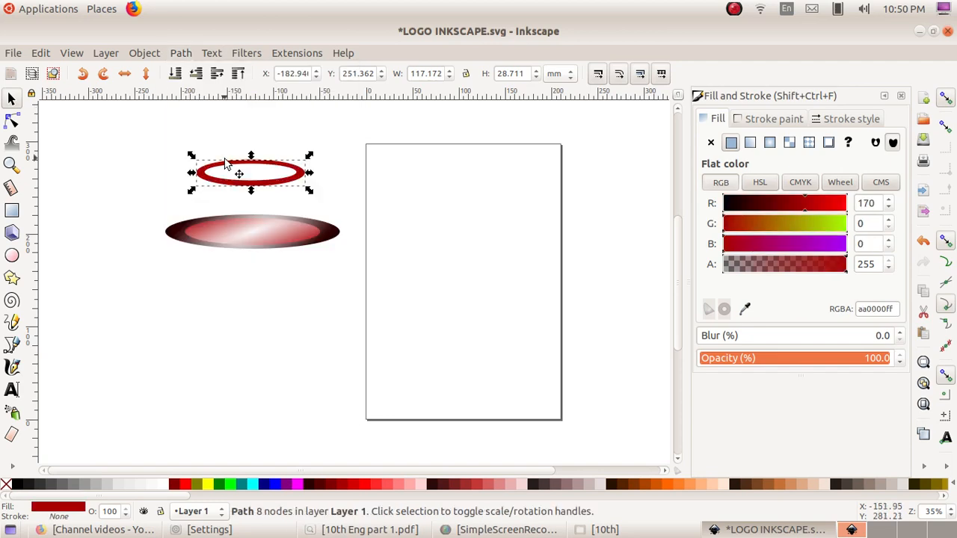
pyautogui.click(336, 153)
# Move the red ring onto the centre of the saucer and flatten it to about 22.7 mm high
pyautogui.click(299, 174)
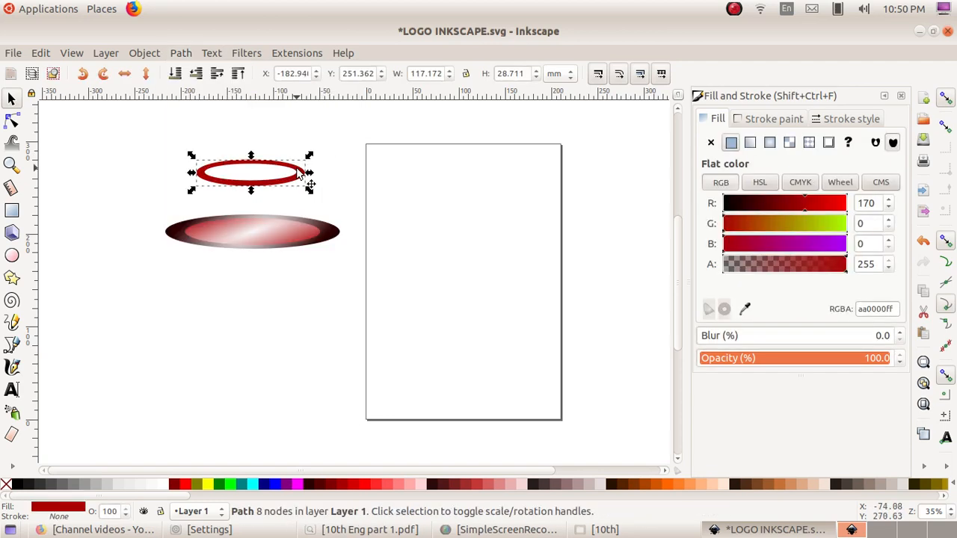
pyautogui.moveTo(299, 173); pyautogui.dragTo(302, 234)
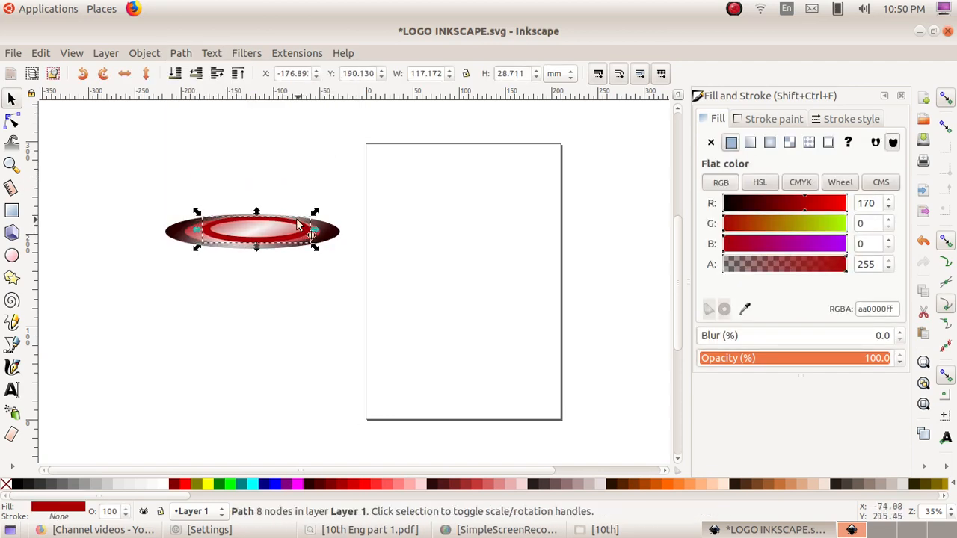
pyautogui.moveTo(260, 211); pyautogui.dragTo(265, 220)
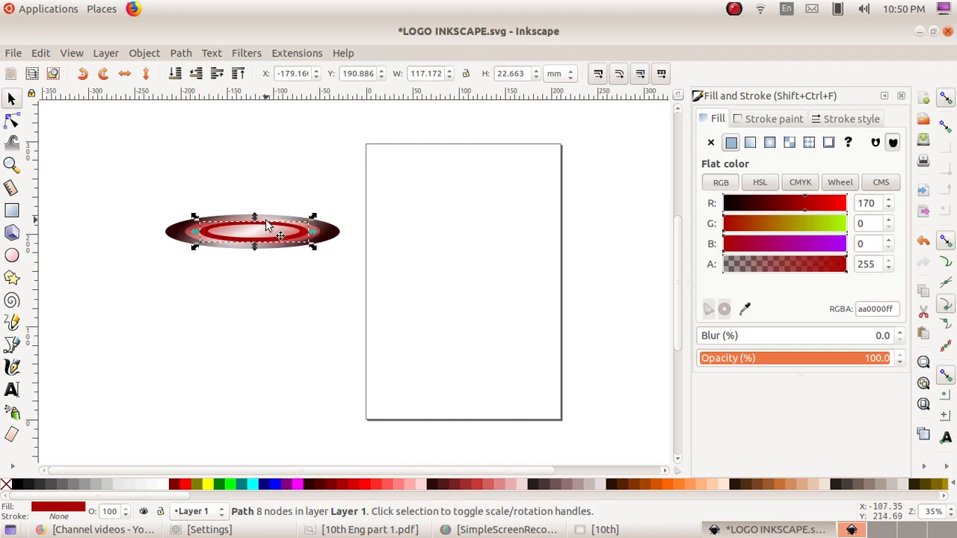
# Try darker reds (2B0000, 550000) on the ring, fill it with maroon (800000), and deselect it
pyautogui.click(309, 485)
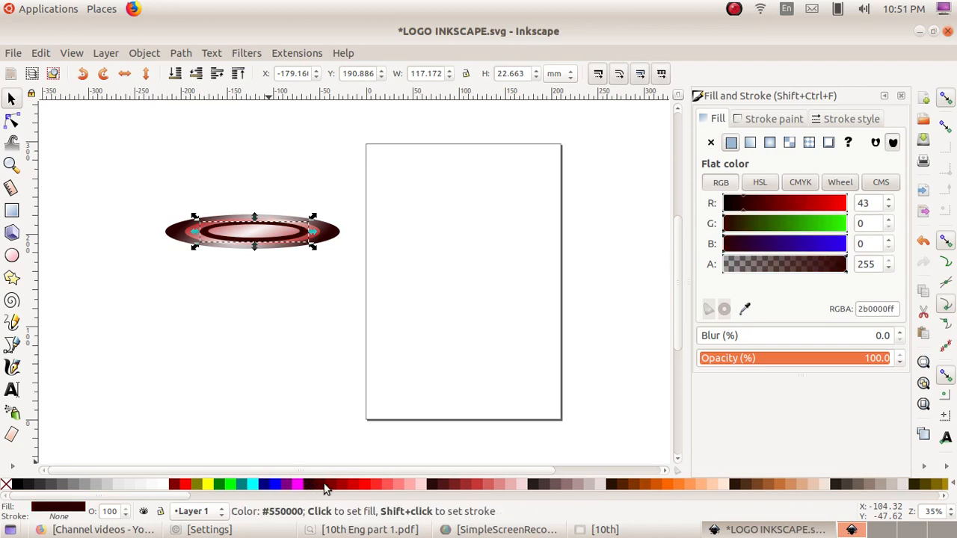
pyautogui.click(322, 486)
pyautogui.click(334, 488)
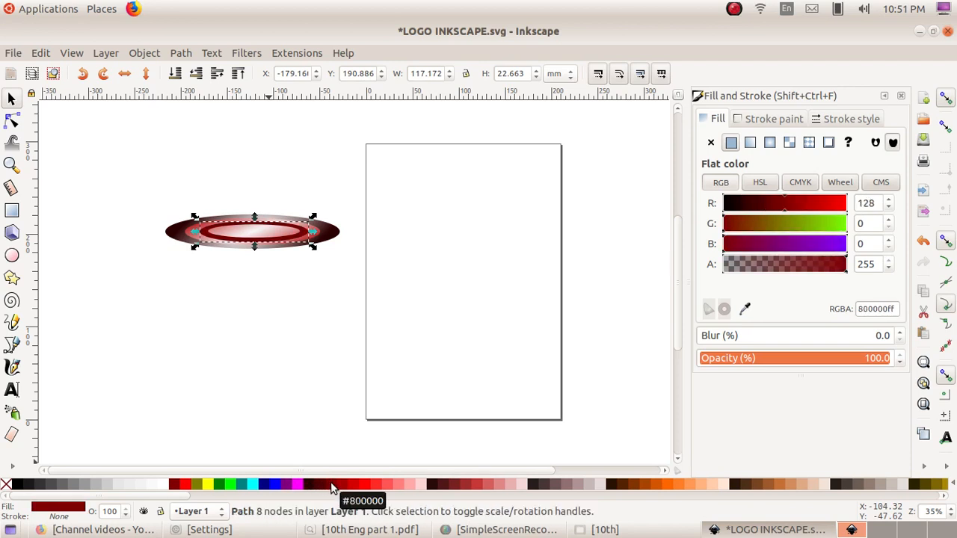
pyautogui.click(295, 365)
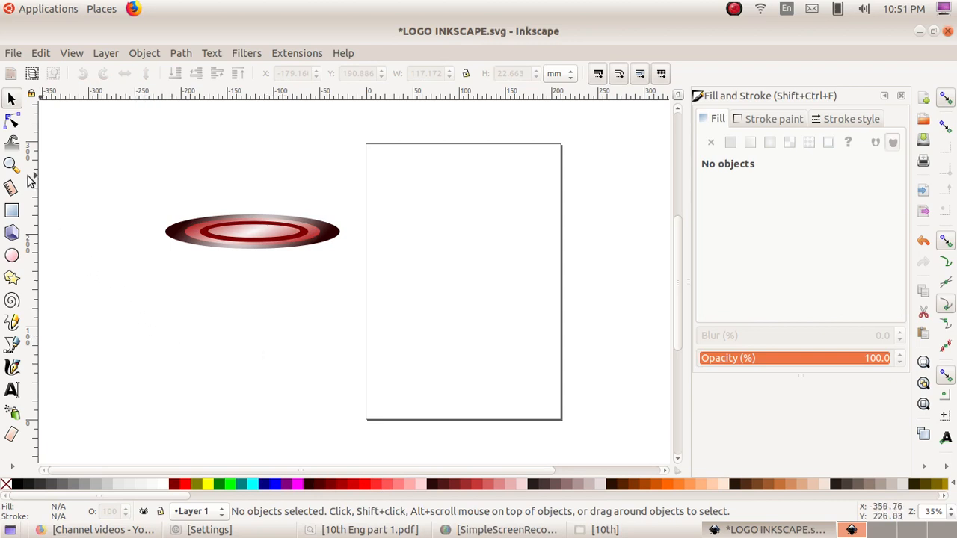
# Draw a maroon base ellipse about 66.5 mm by 19 mm under the saucer's lower edge and lower it to the bottom
pyautogui.click(12, 256)
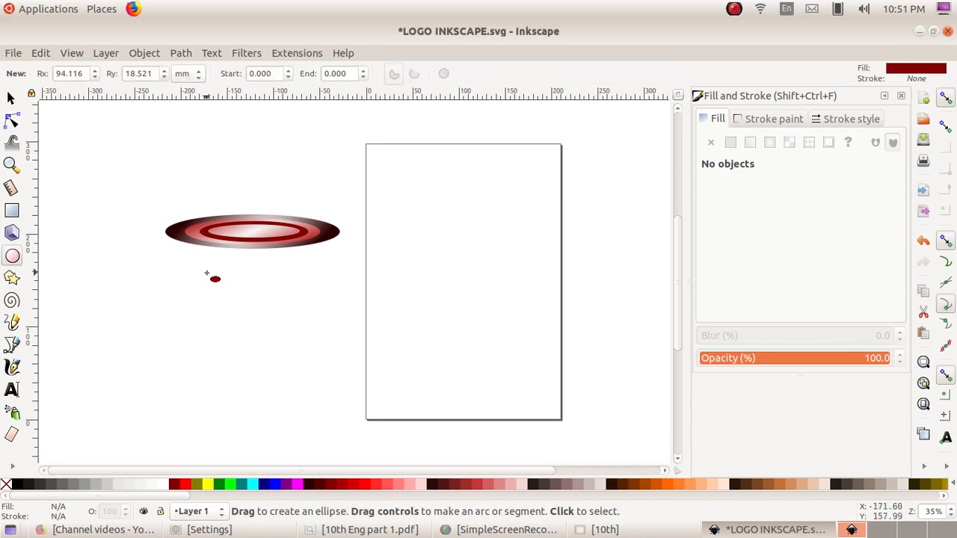
pyautogui.moveTo(206, 275); pyautogui.dragTo(263, 258)
pyautogui.click(10, 98)
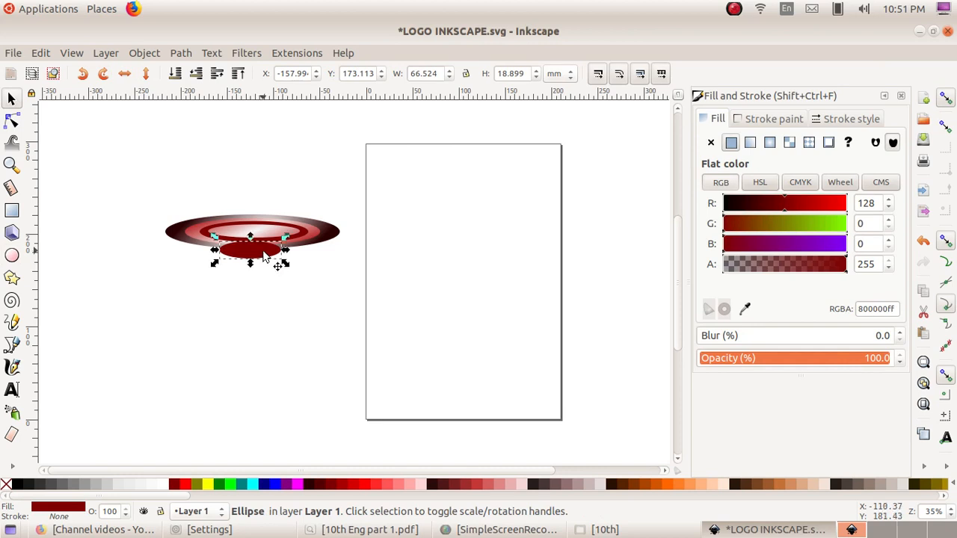
pyautogui.click(160, 56)
pyautogui.click(182, 347)
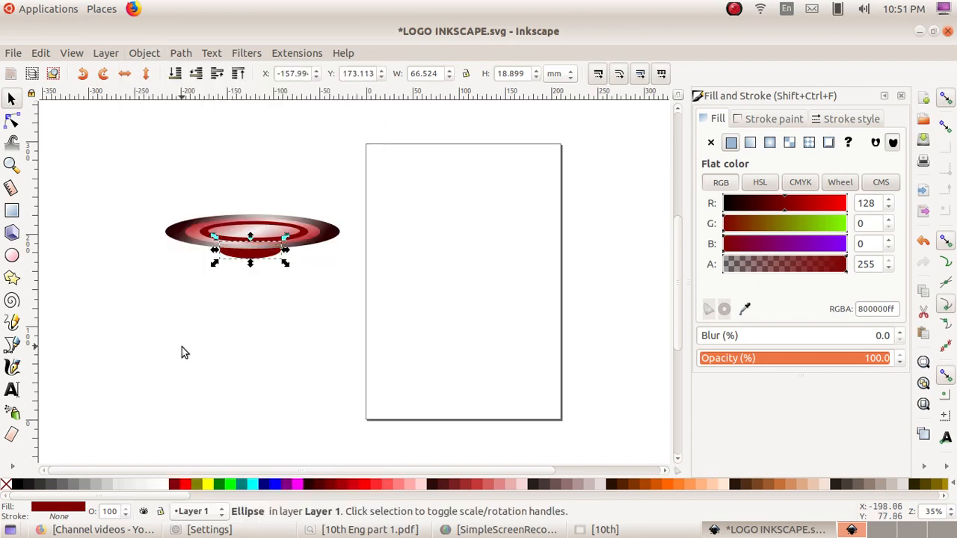
pyautogui.click(280, 321)
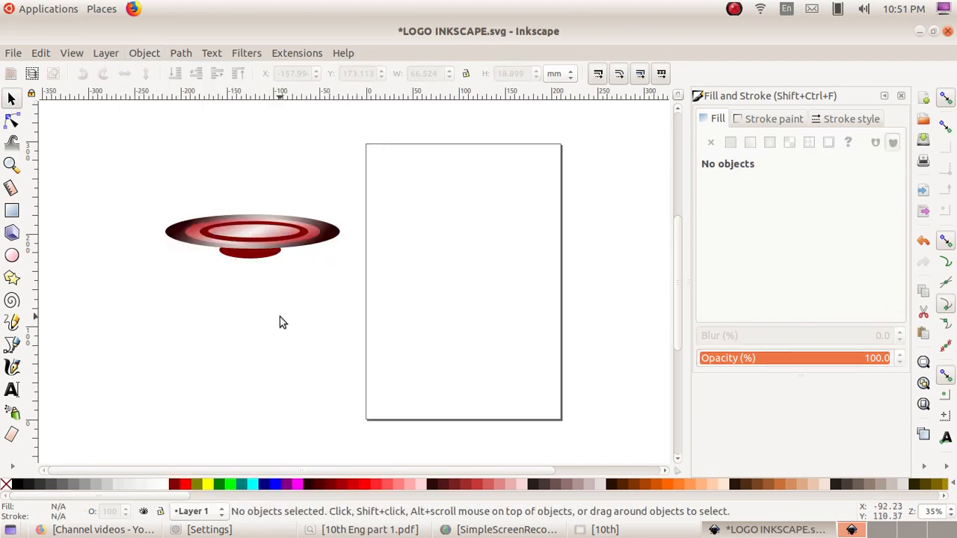
# Nudge the maroon base ellipse slightly up beneath the saucer and widen it to about 69.5 mm
pyautogui.click(256, 266)
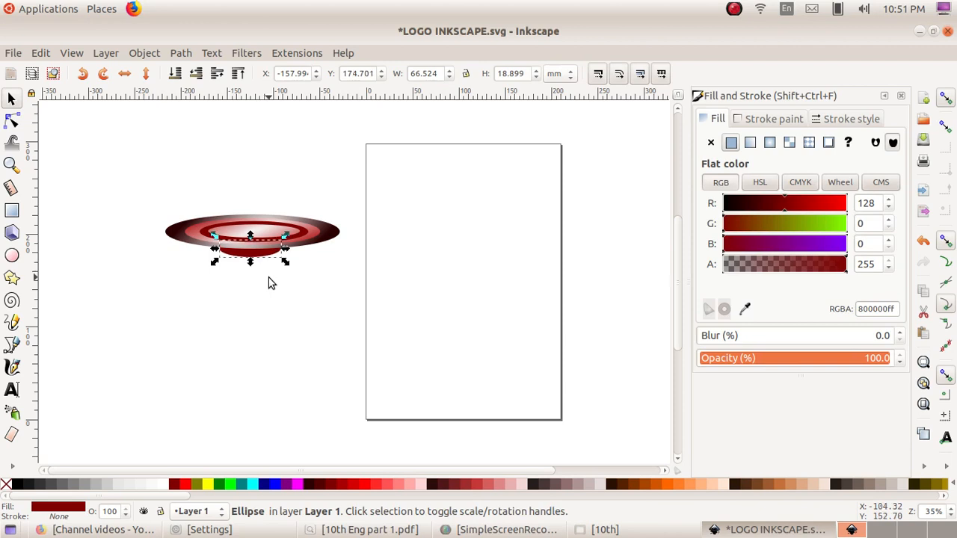
pyautogui.click(282, 303)
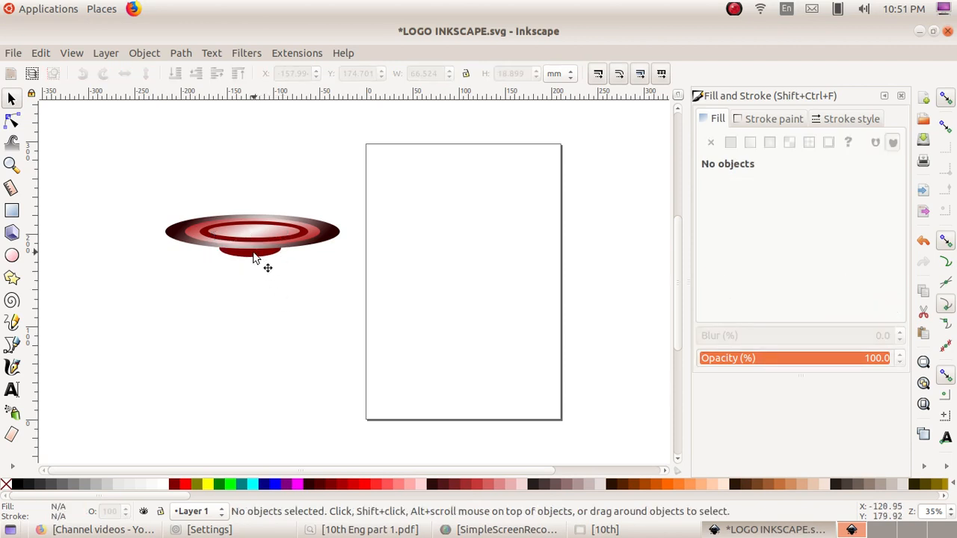
pyautogui.click(253, 253)
pyautogui.click(276, 269)
pyautogui.click(271, 279)
pyautogui.click(257, 252)
pyautogui.click(269, 263)
pyautogui.click(264, 258)
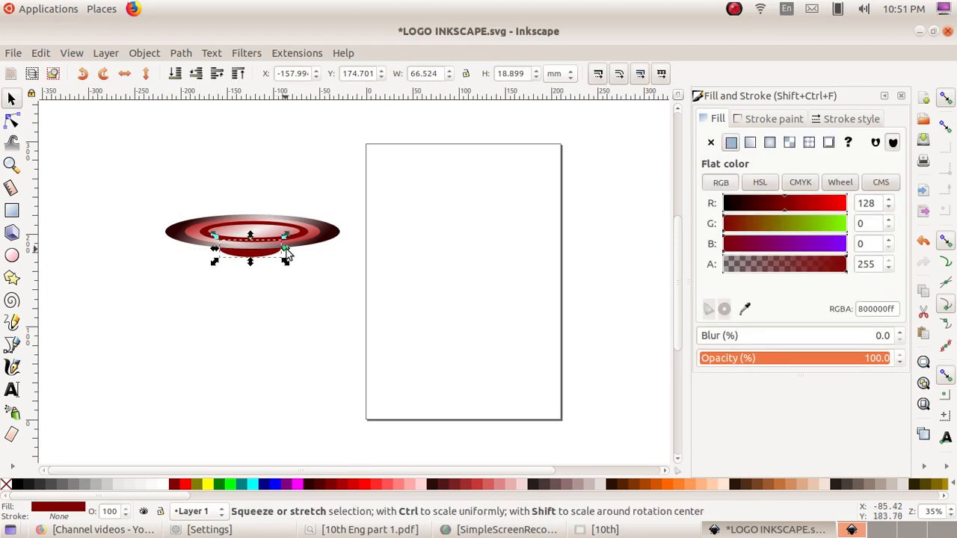
pyautogui.moveTo(288, 254); pyautogui.dragTo(291, 253)
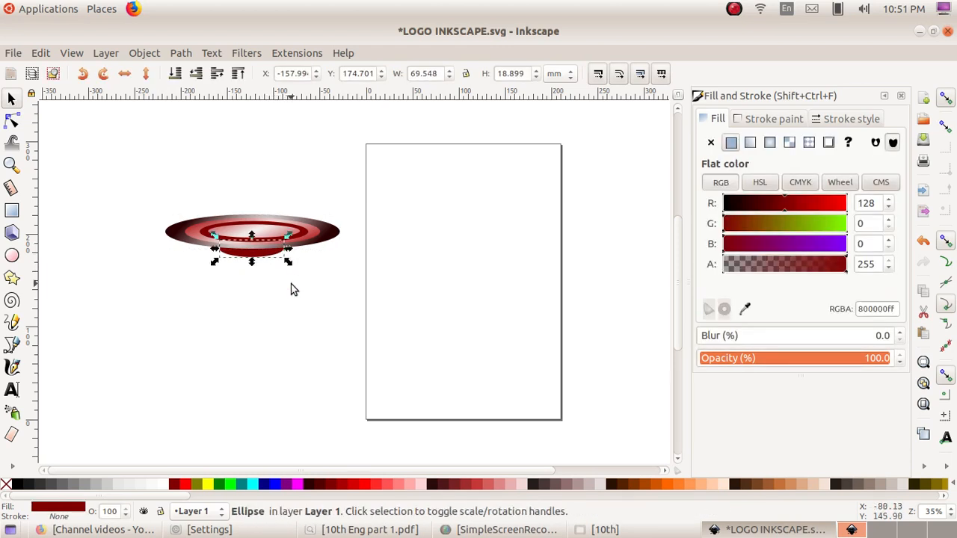
pyautogui.click(292, 290)
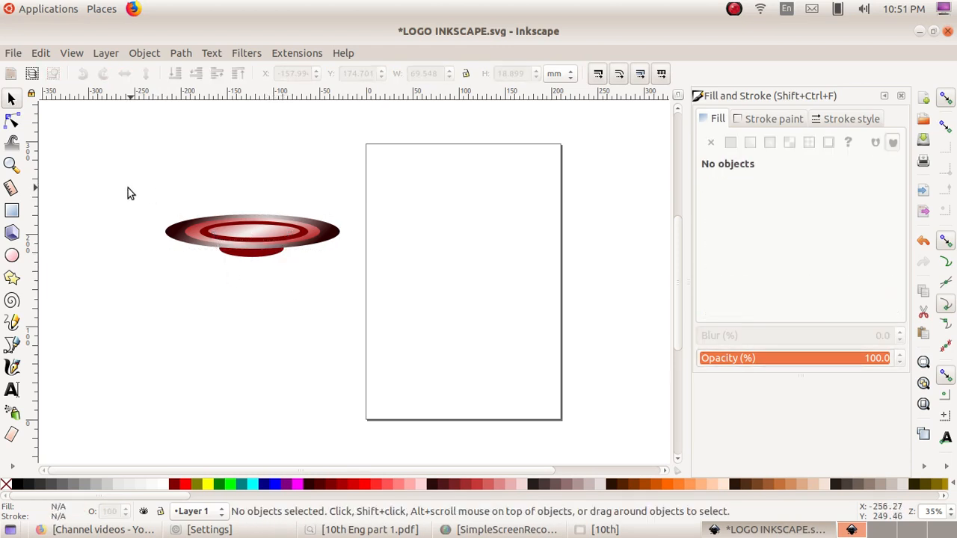
# Group the saucer's four objects and move the group up and left to about X -240 mm, Y 190 mm
pyautogui.moveTo(133, 191); pyautogui.dragTo(385, 291)
pyautogui.click(144, 54)
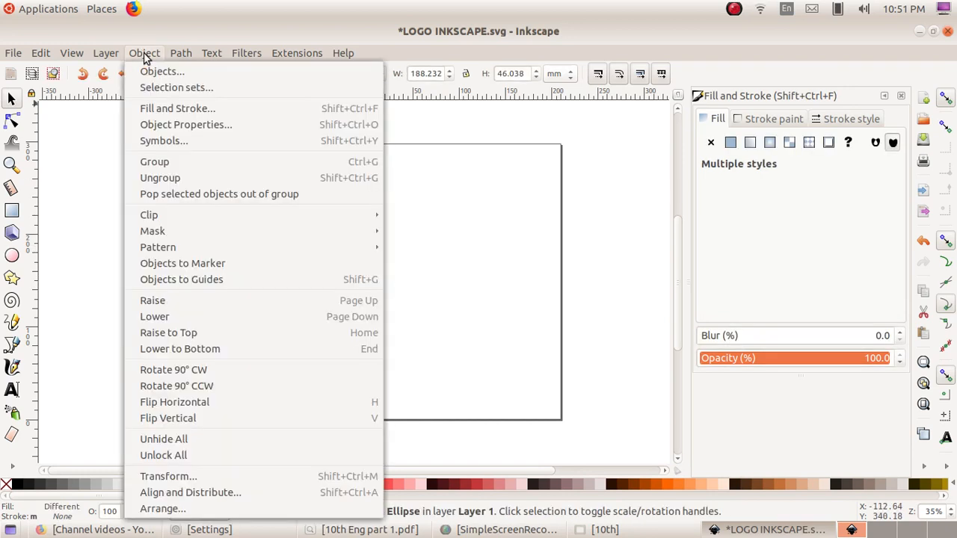
pyautogui.click(176, 161)
pyautogui.click(240, 312)
pyautogui.click(263, 263)
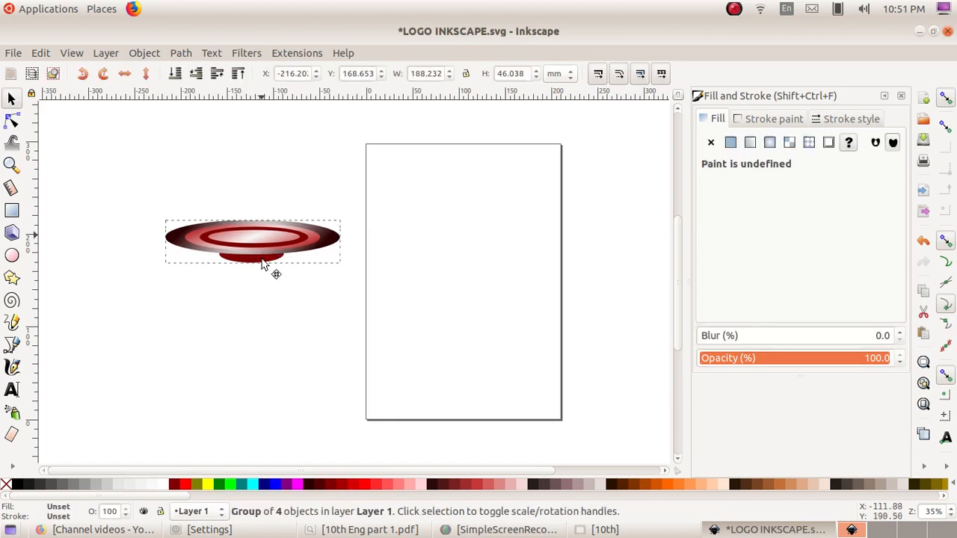
pyautogui.moveTo(264, 263); pyautogui.dragTo(241, 228)
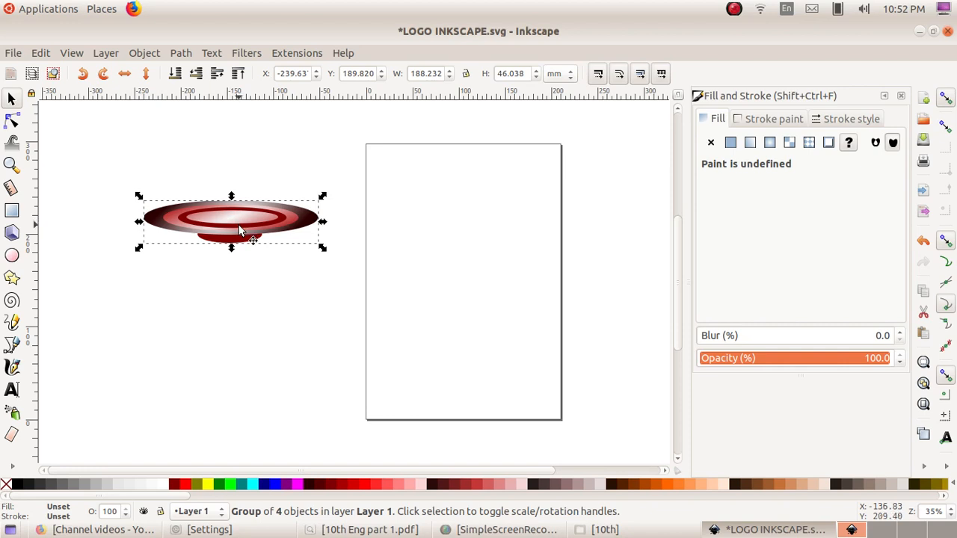
# Draw a tall ellipse about 93 mm by 190 mm on the page and fill it bright red (FF0000)
pyautogui.click(11, 256)
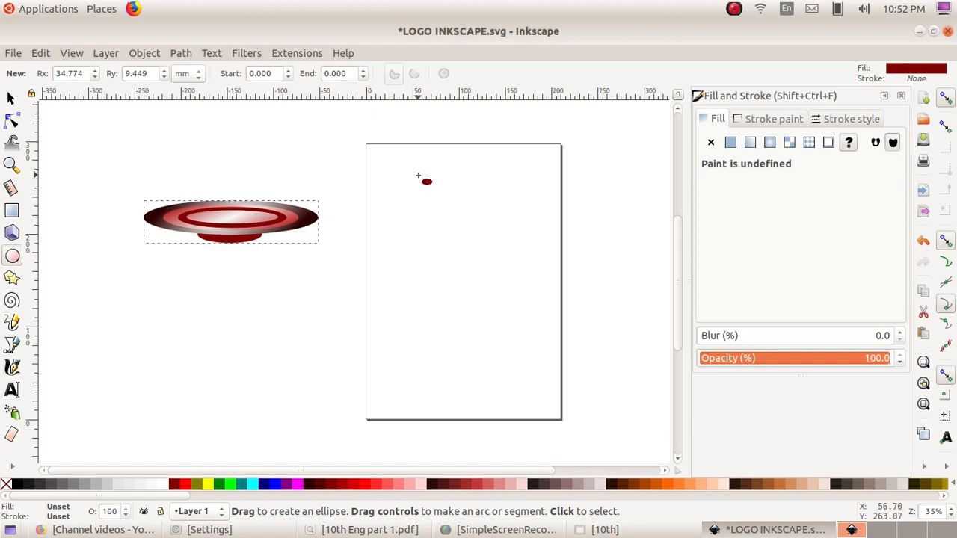
pyautogui.moveTo(418, 178); pyautogui.dragTo(503, 359)
pyautogui.click(11, 98)
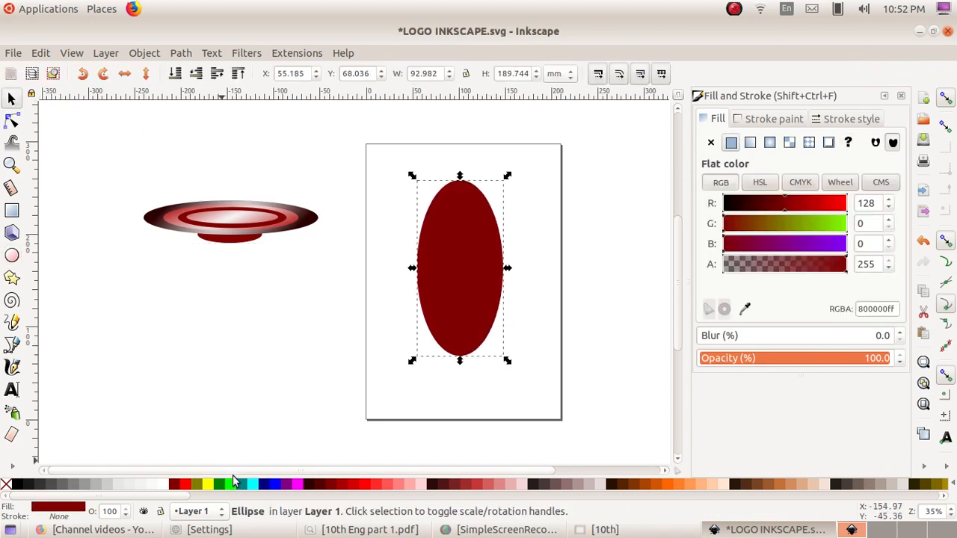
pyautogui.click(365, 485)
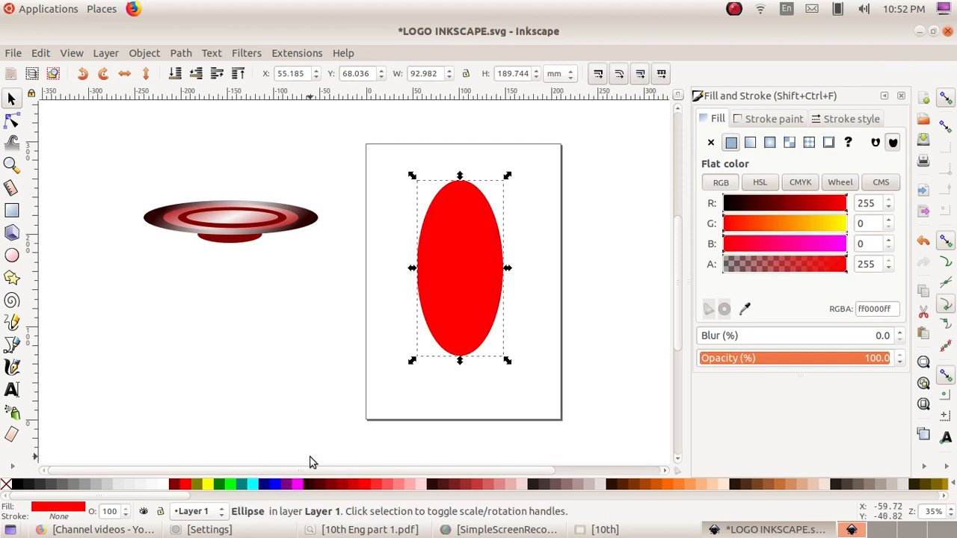
pyautogui.click(540, 485)
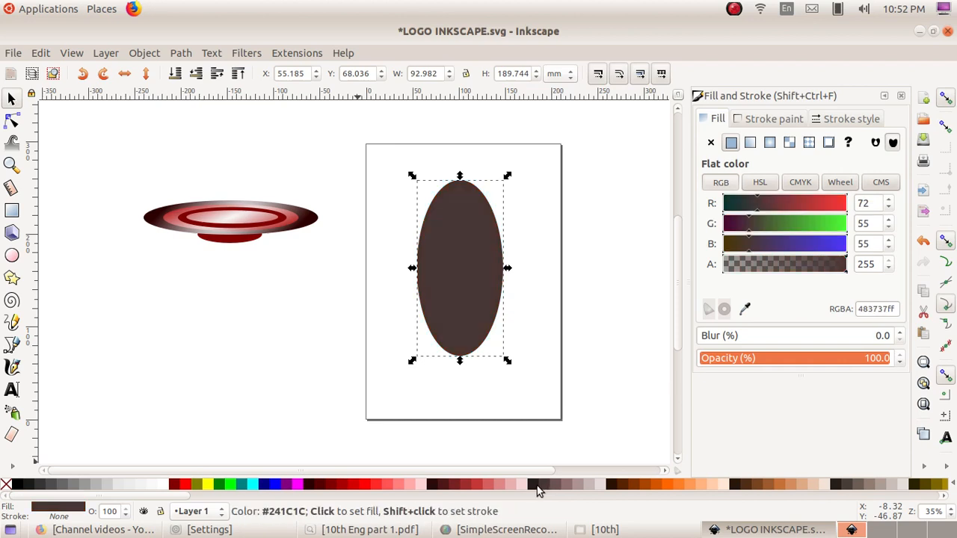
pyautogui.click(362, 486)
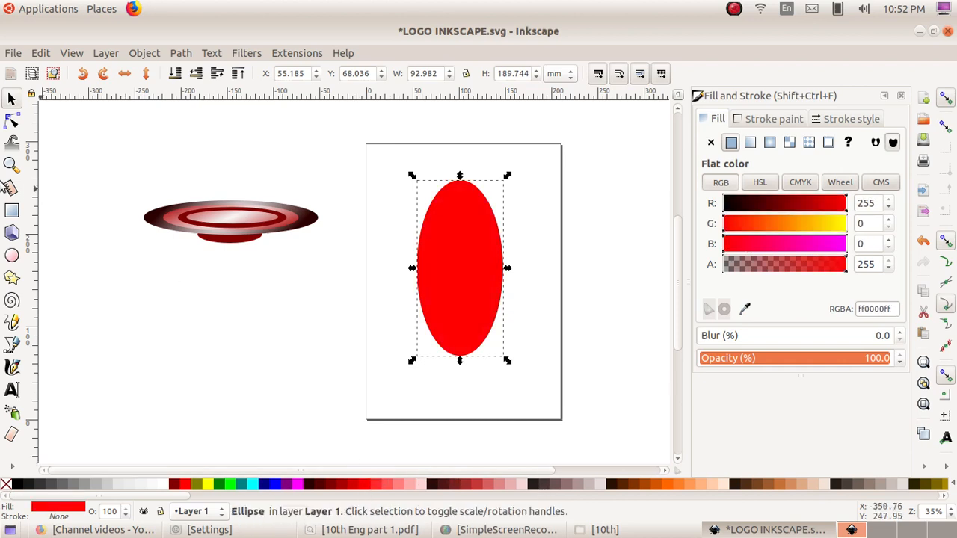
# Draw an ellipse about 178 mm by 144 mm over the tall red ellipse's upper part and fill it dark maroon (2B0000)
pyautogui.click(12, 256)
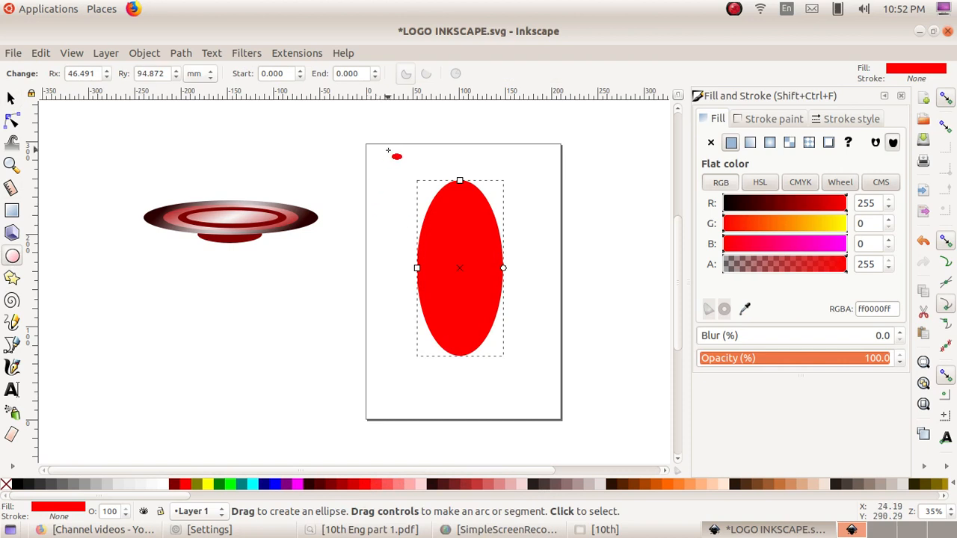
pyautogui.moveTo(387, 150); pyautogui.dragTo(553, 283)
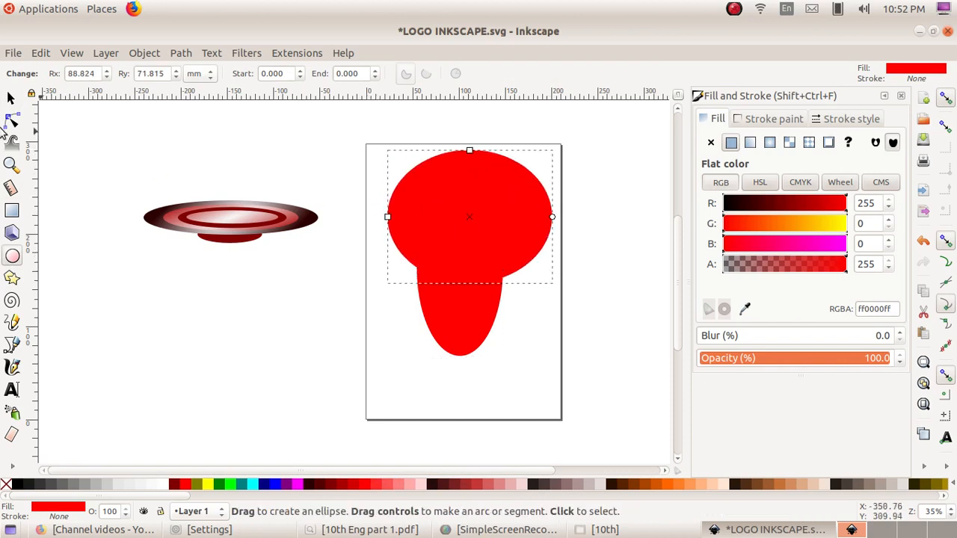
pyautogui.click(10, 98)
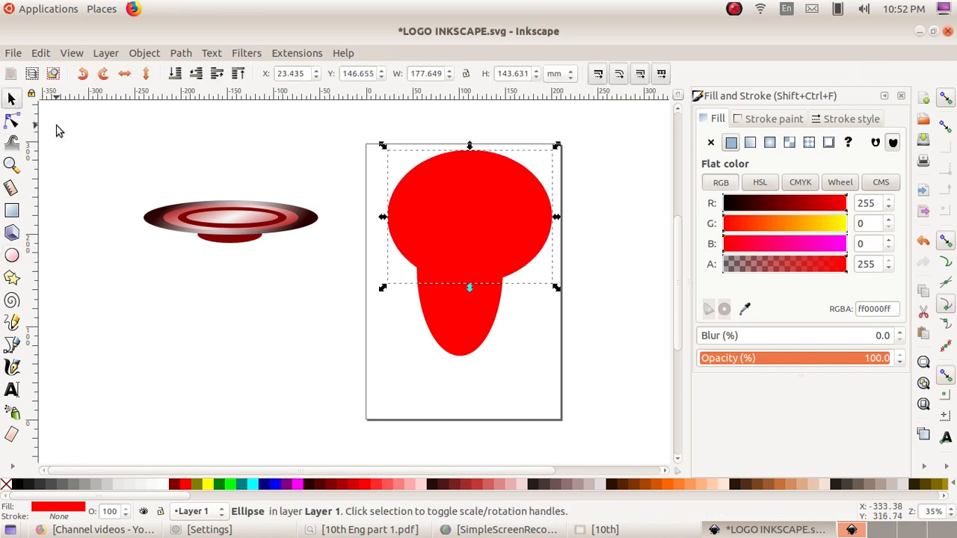
pyautogui.click(314, 487)
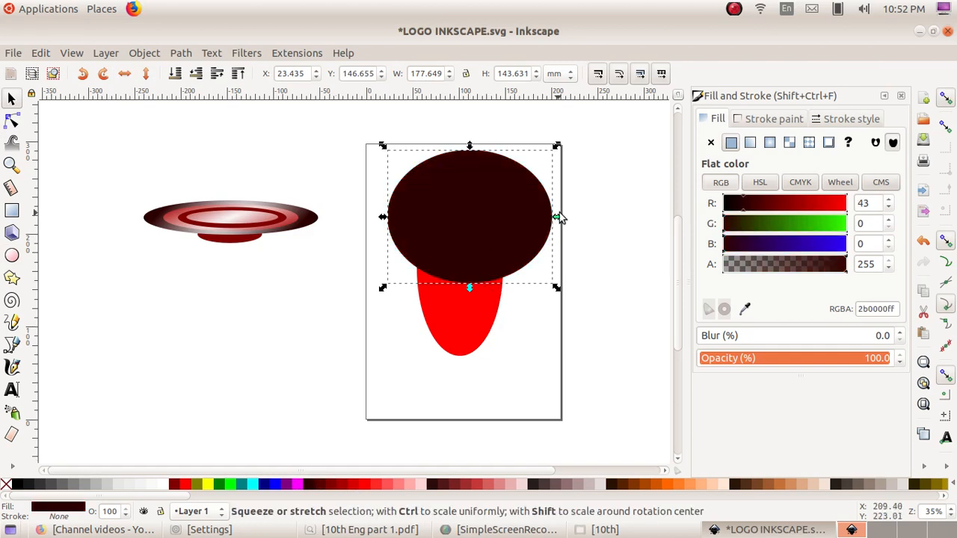
# Narrow the dark maroon ellipse to about 151 mm and shift it down, centred across the tall red ellipse
pyautogui.moveTo(560, 216); pyautogui.dragTo(534, 217)
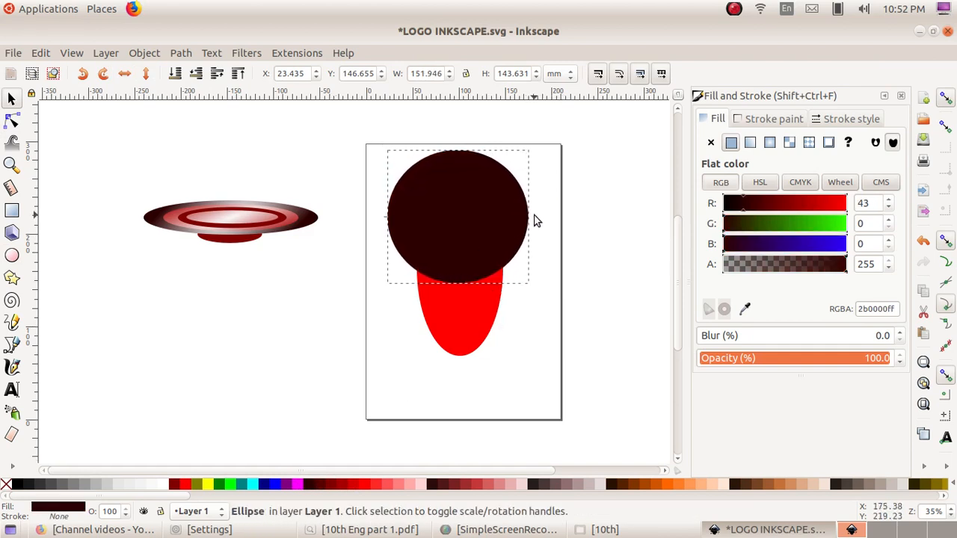
pyautogui.moveTo(454, 218); pyautogui.dragTo(457, 246)
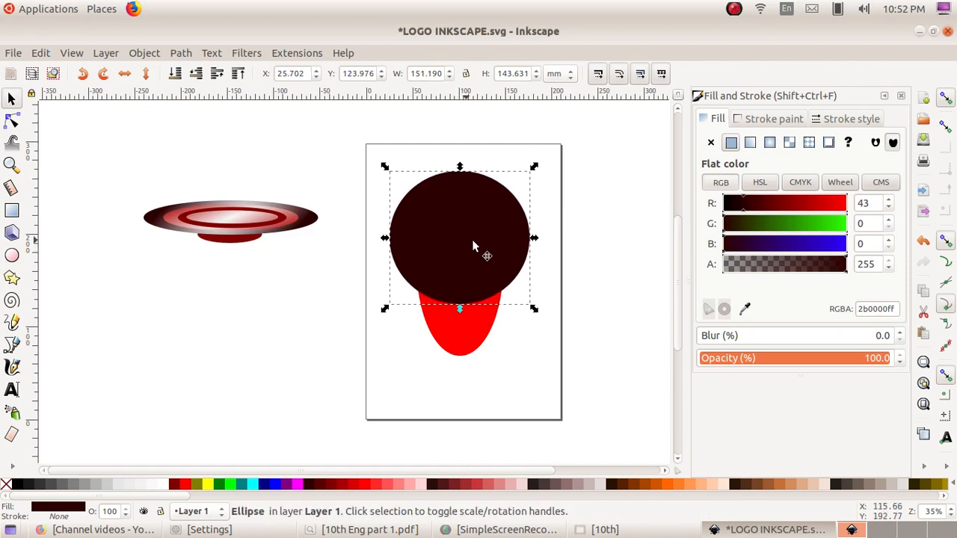
# Subtract the dark maroon ellipse from the tall red ellipse with the Difference path operation to form the cup body
pyautogui.click(540, 166)
pyautogui.moveTo(540, 164); pyautogui.dragTo(384, 412)
pyautogui.click(180, 53)
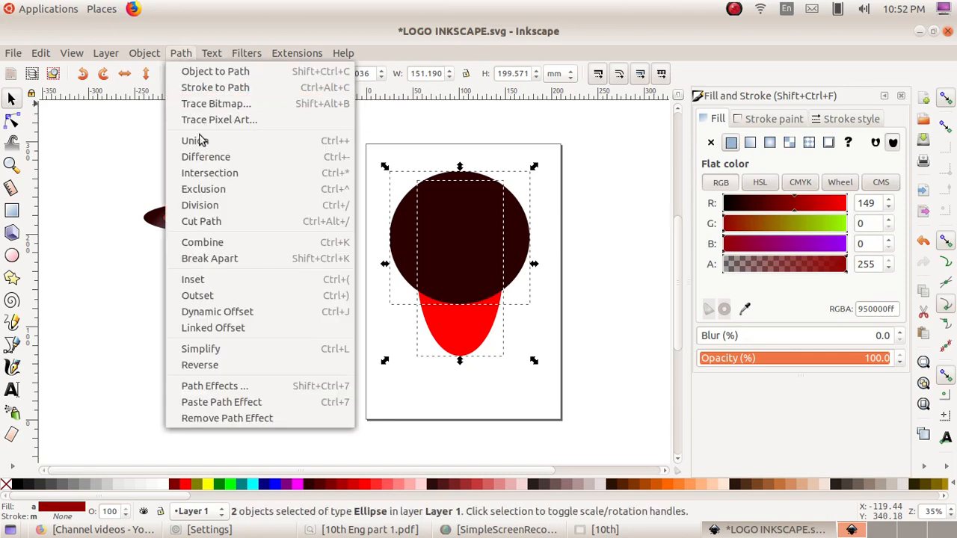
pyautogui.click(229, 158)
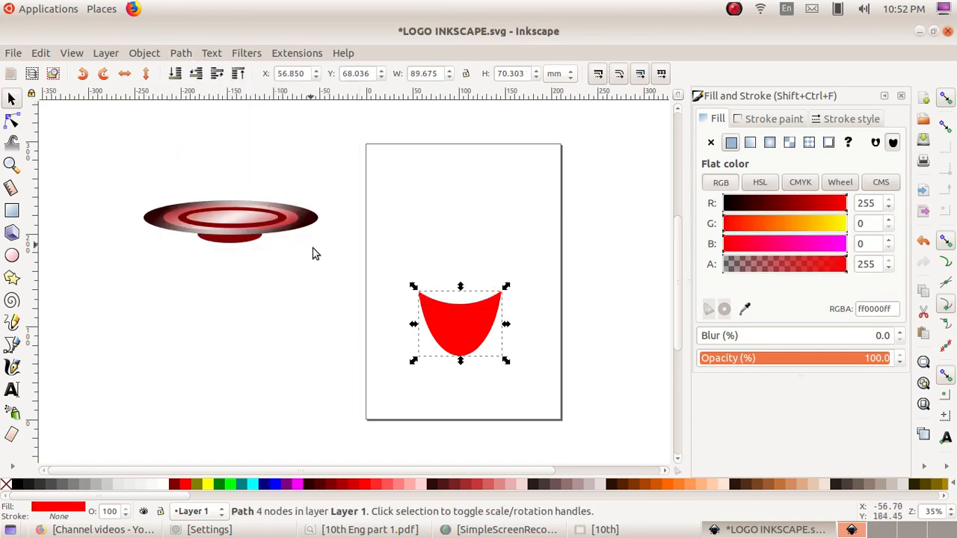
pyautogui.click(345, 339)
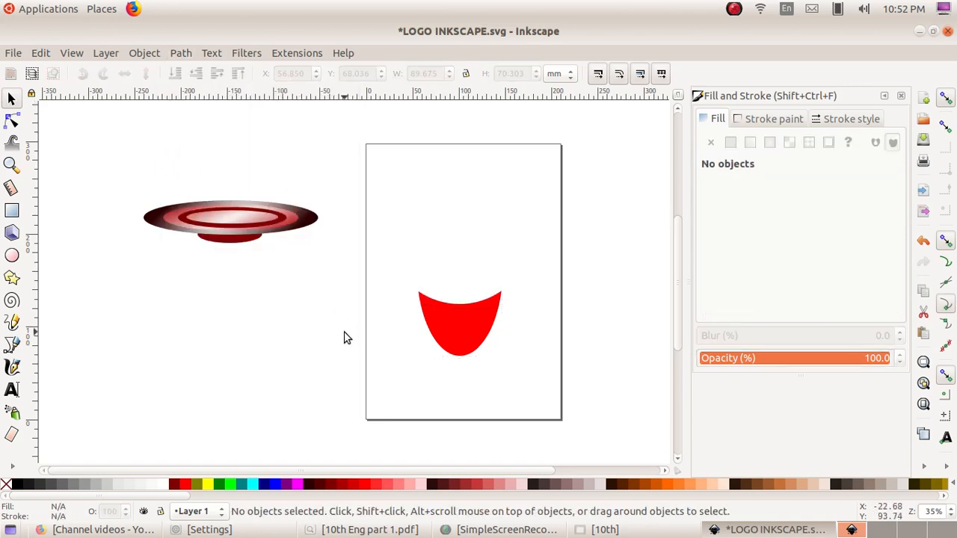
# Draw a dark maroon ellipse above the red cup body and fit it over the cup's top at about 89 mm by 33 mm
pyautogui.click(13, 257)
pyautogui.moveTo(416, 250); pyautogui.dragTo(520, 288)
pyautogui.click(11, 98)
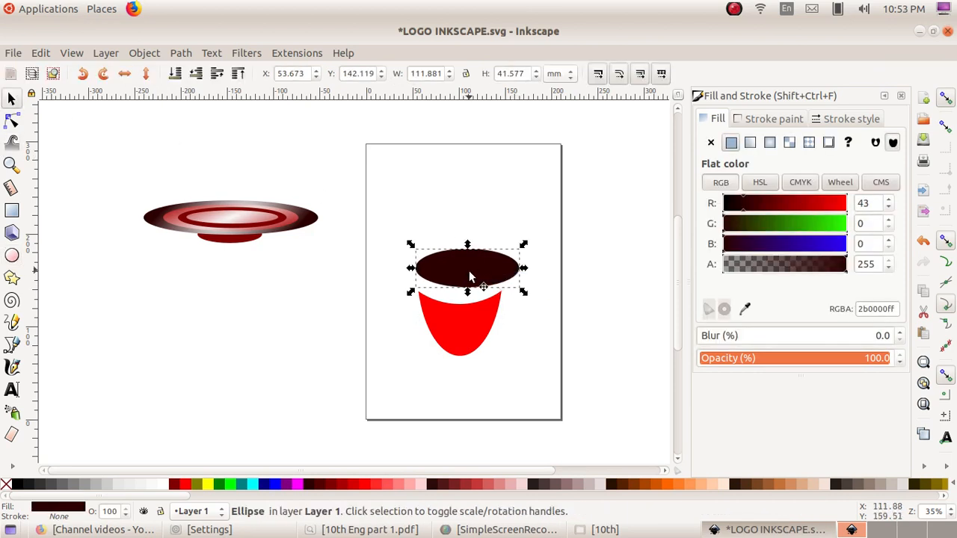
pyautogui.moveTo(469, 270); pyautogui.dragTo(461, 294)
pyautogui.click(510, 310)
pyautogui.click(460, 295)
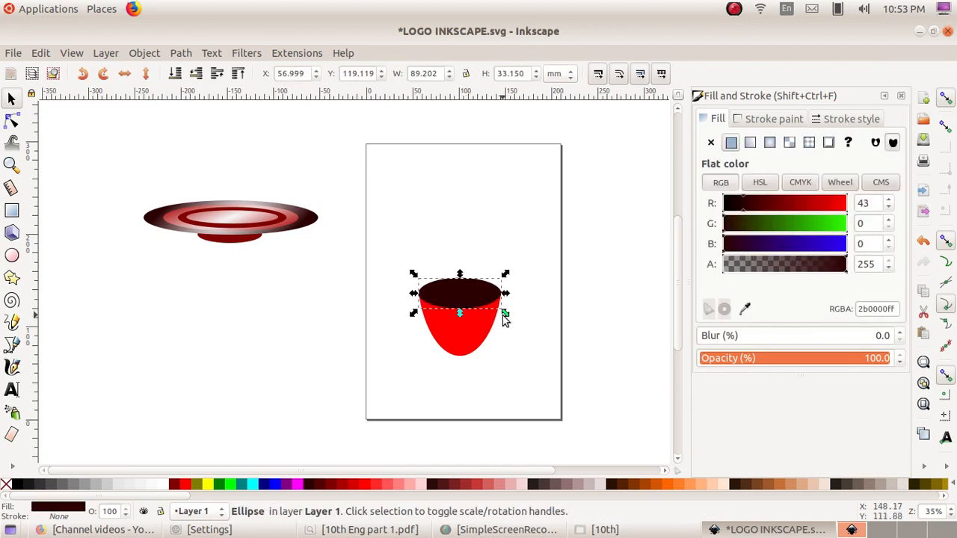
pyautogui.click(514, 328)
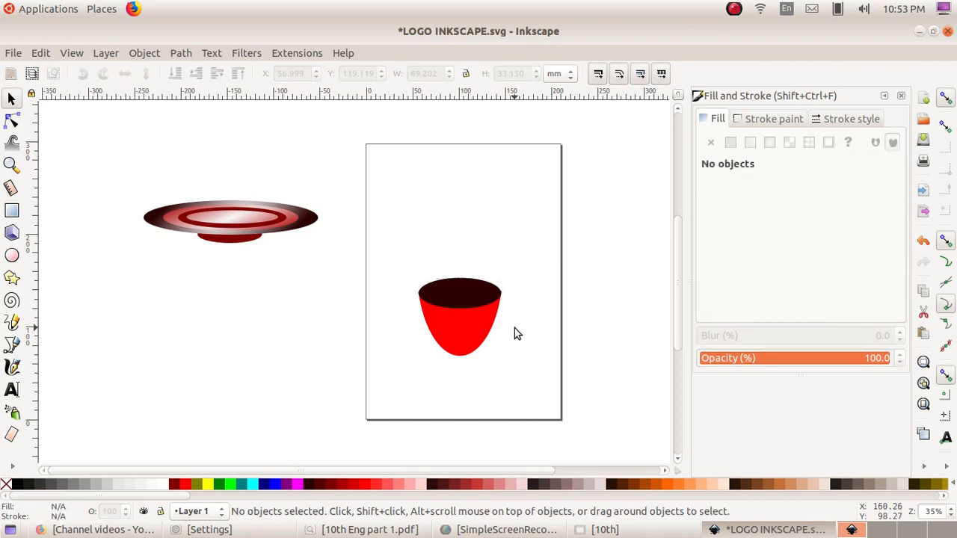
# Widen the dark maroon rim ellipse to about 92 mm and nudge it so it is centred on the red cup body
pyautogui.click(461, 303)
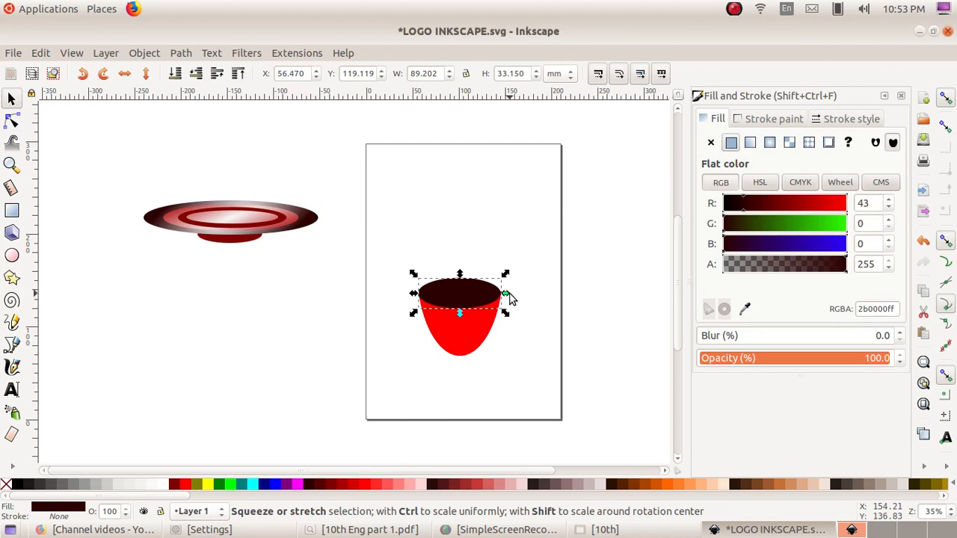
pyautogui.moveTo(508, 297); pyautogui.dragTo(516, 305)
pyautogui.click(517, 305)
pyautogui.click(482, 303)
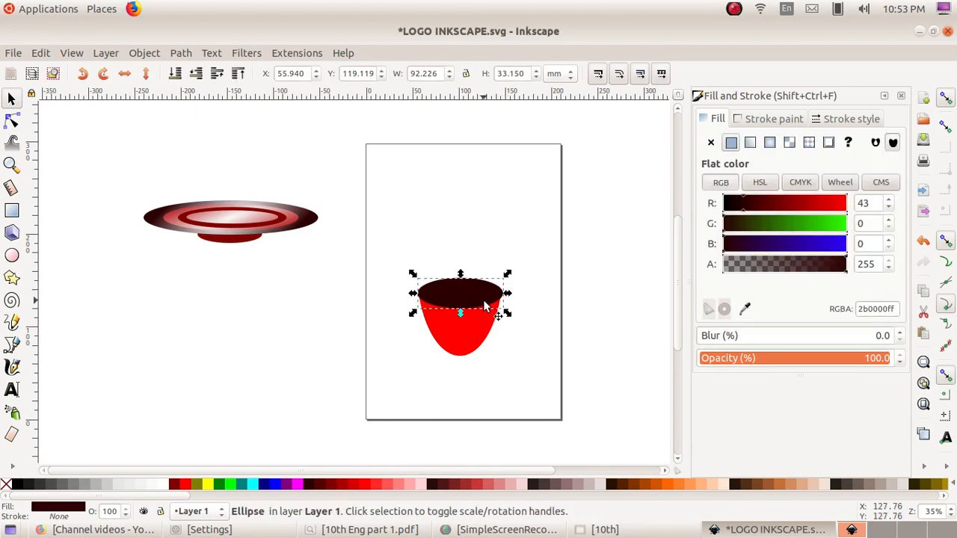
pyautogui.click(484, 306)
pyautogui.click(535, 324)
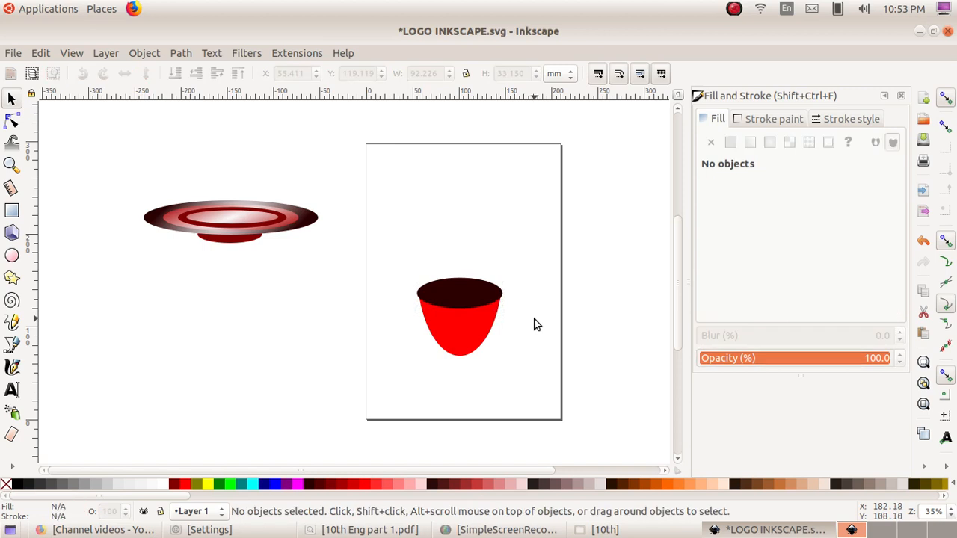
# Duplicate the dark maroon rim ellipse as a smaller concentric copy about 54 mm by 20 mm and fill it blue (0000FF)
pyautogui.click(466, 298)
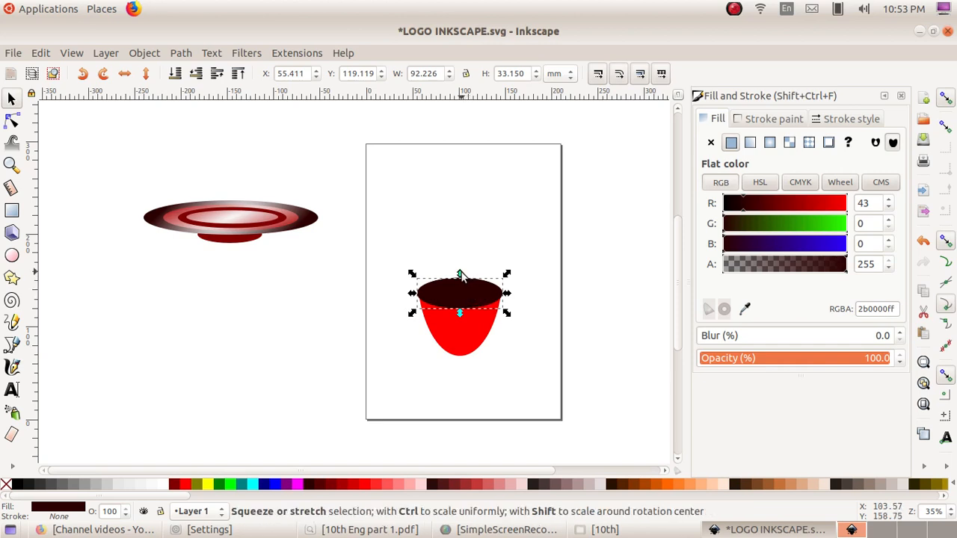
pyautogui.moveTo(460, 274); pyautogui.dragTo(461, 279)
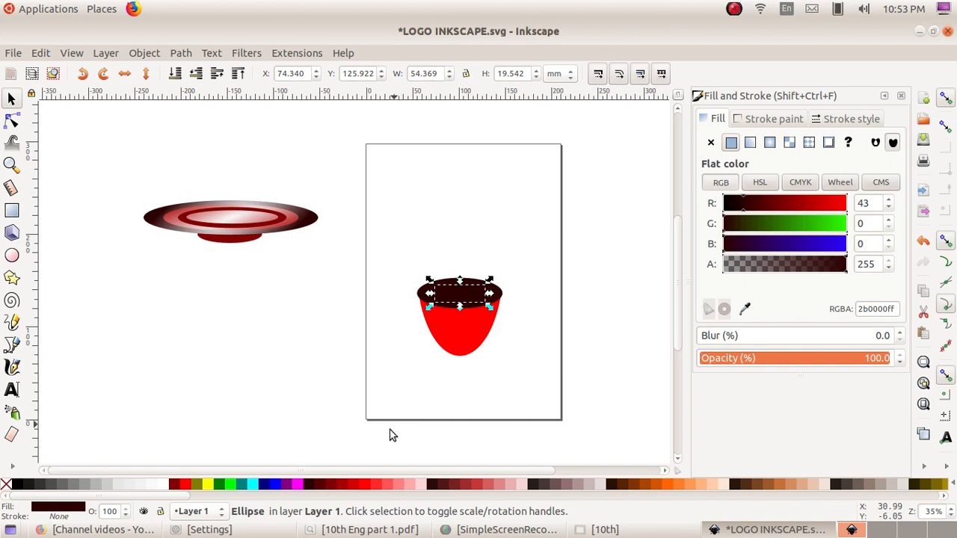
pyautogui.click(276, 485)
pyautogui.click(439, 320)
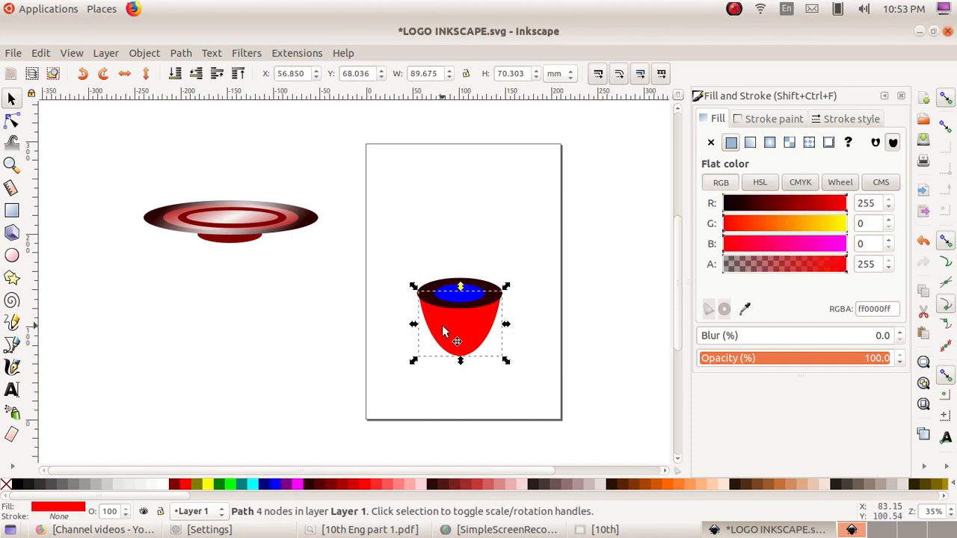
# Enlarge the blue ellipse about its centre to about 74 mm by 27 mm, leaving a thin maroon rim around it
pyautogui.click(502, 259)
pyautogui.click(470, 290)
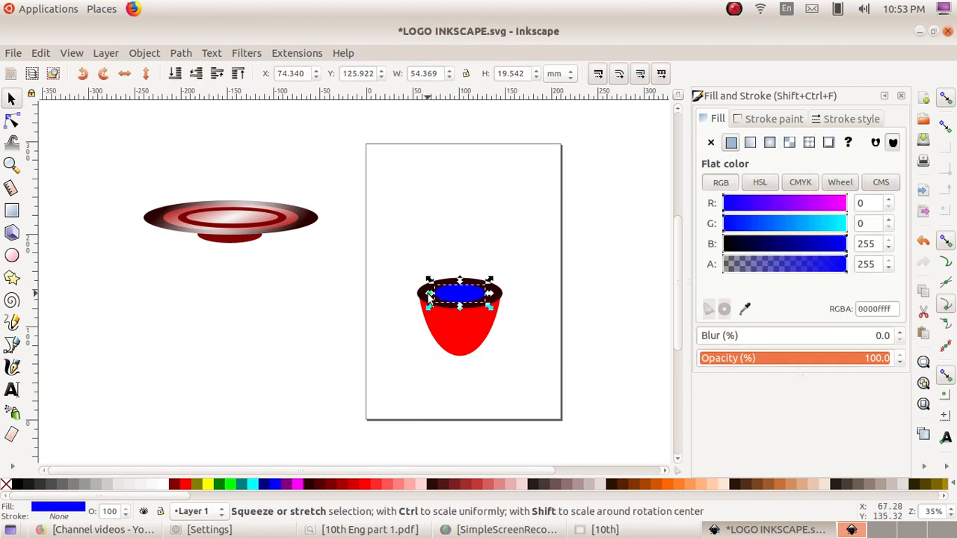
pyautogui.moveTo(430, 295); pyautogui.dragTo(419, 296)
pyautogui.click(439, 224)
pyautogui.click(425, 291)
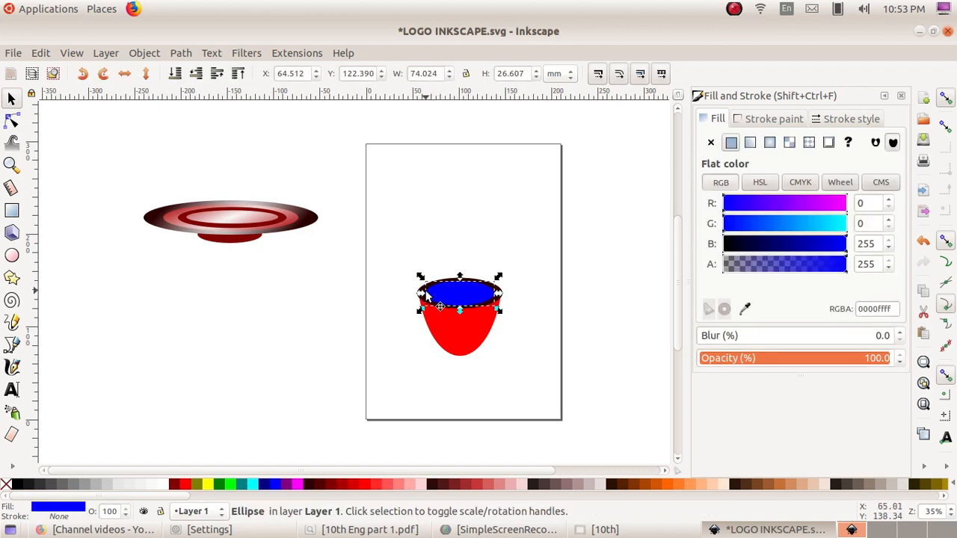
# Subtract the blue ellipse from the dark maroon ellipse with the Difference path operation to leave a ring-shaped rim
pyautogui.keyDown('shift'); pyautogui.click(429, 283); pyautogui.keyUp('shift')
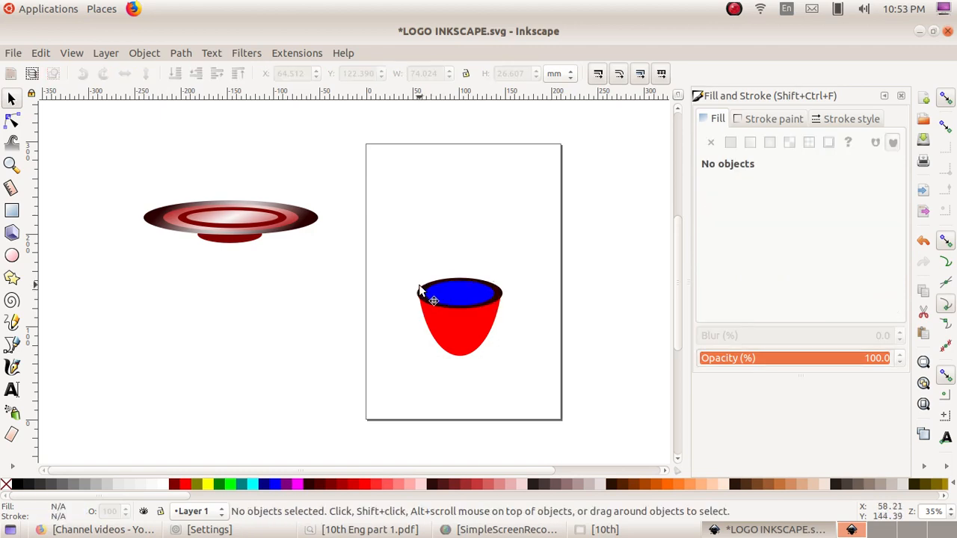
pyautogui.click(420, 289)
pyautogui.keyDown('shift'); pyautogui.click(443, 296); pyautogui.keyUp('shift')
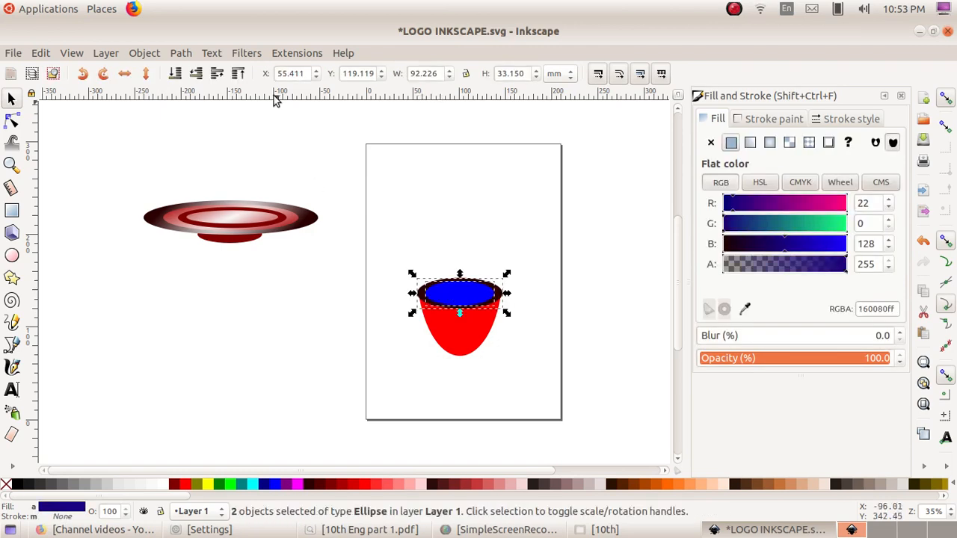
pyautogui.click(192, 52)
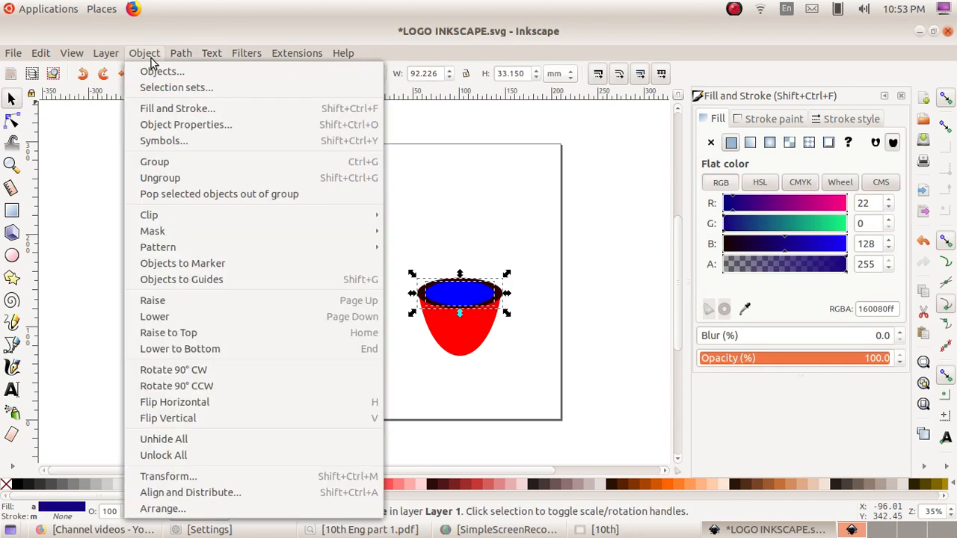
pyautogui.click(227, 157)
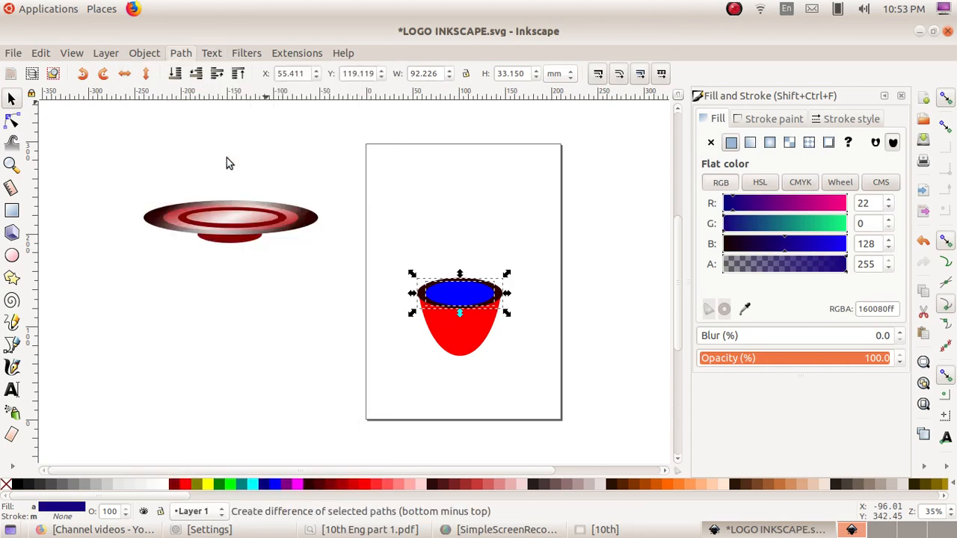
pyautogui.click(306, 270)
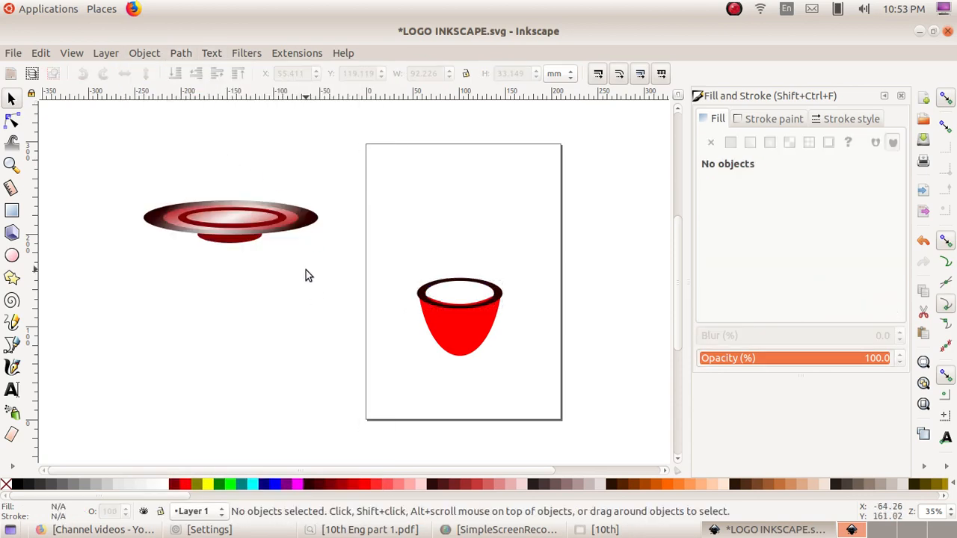
# Draw an ellipse about 81 mm by 13 mm in the cup's opening and fill it orange (FF7F2A)
pyautogui.click(13, 257)
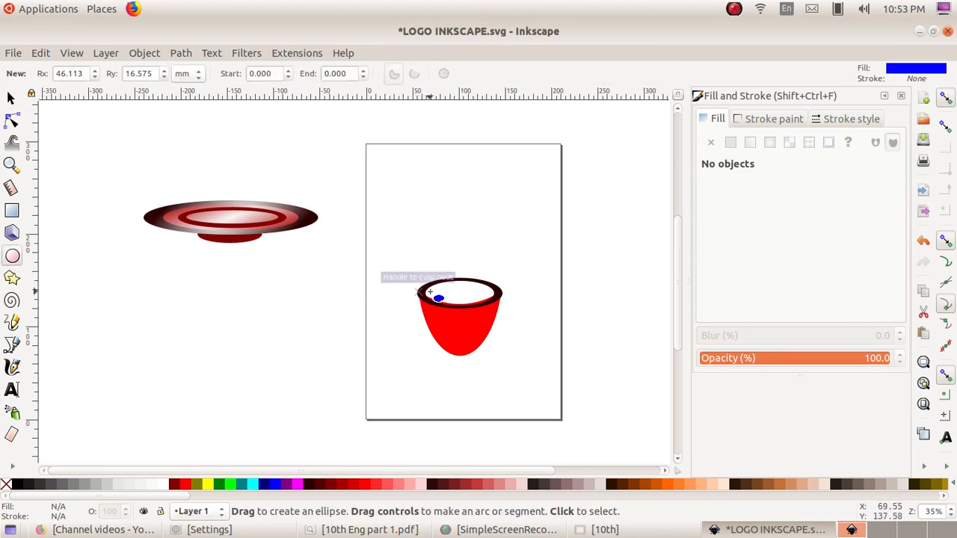
pyautogui.moveTo(430, 291); pyautogui.dragTo(499, 307)
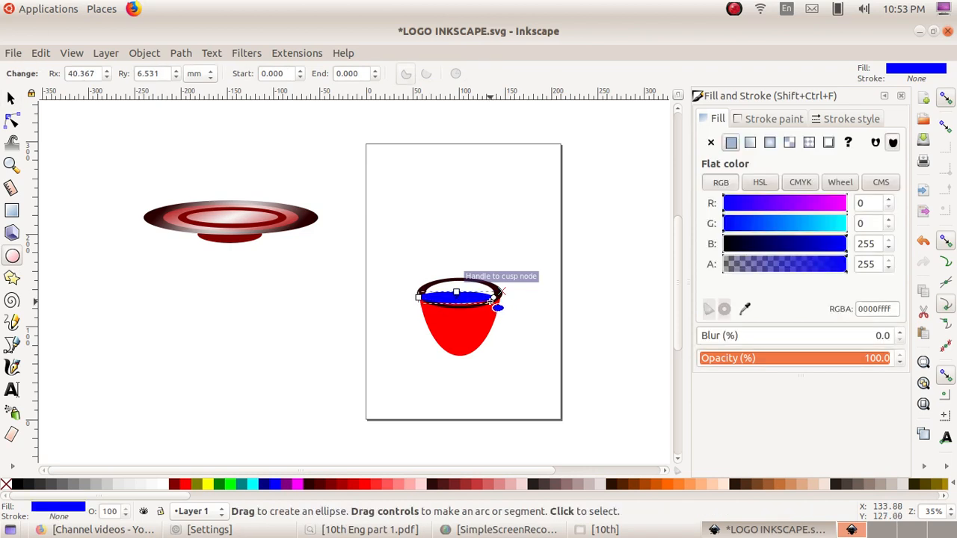
pyautogui.click(12, 98)
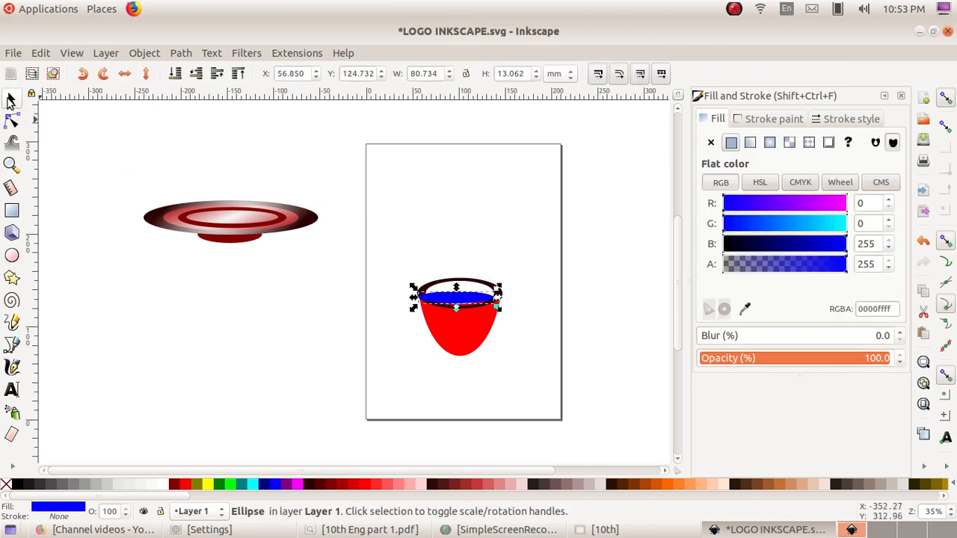
pyautogui.click(449, 297)
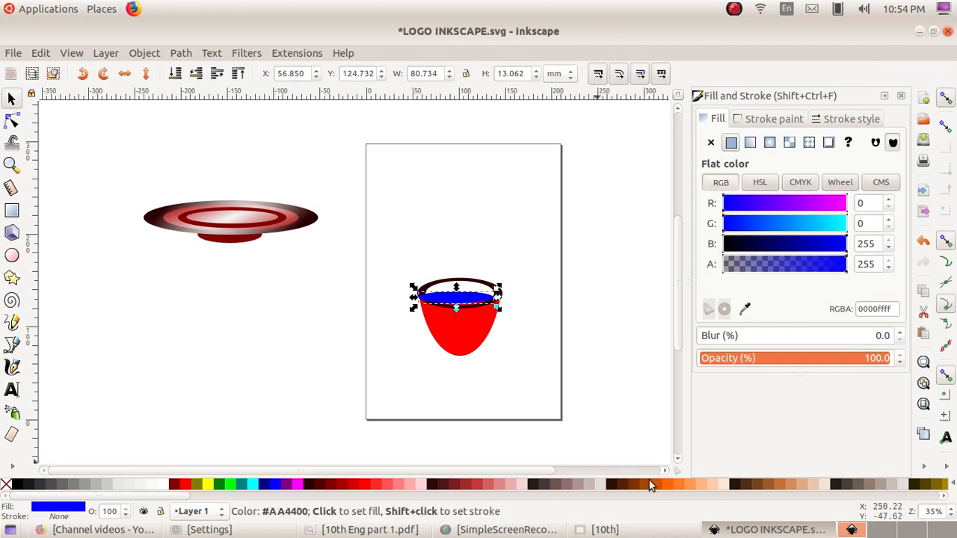
pyautogui.click(666, 485)
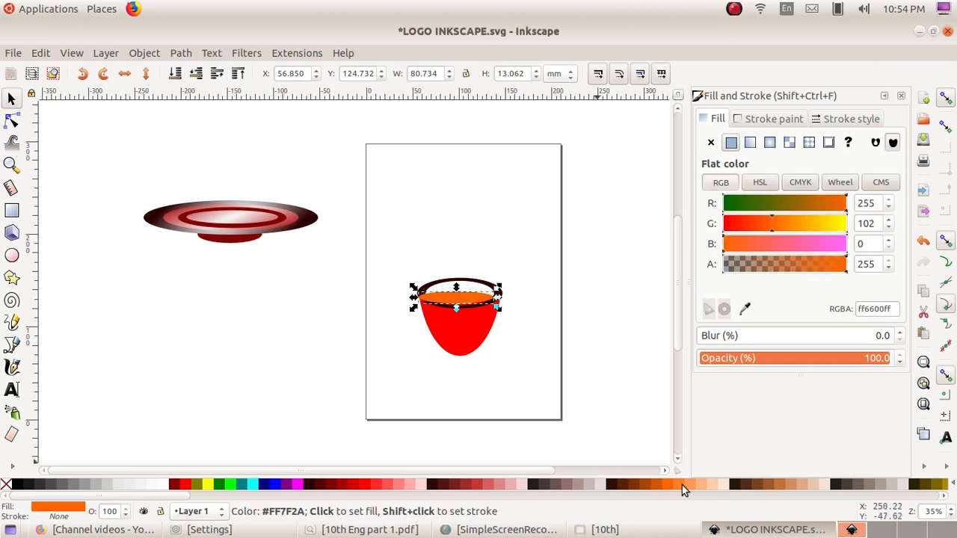
pyautogui.click(511, 331)
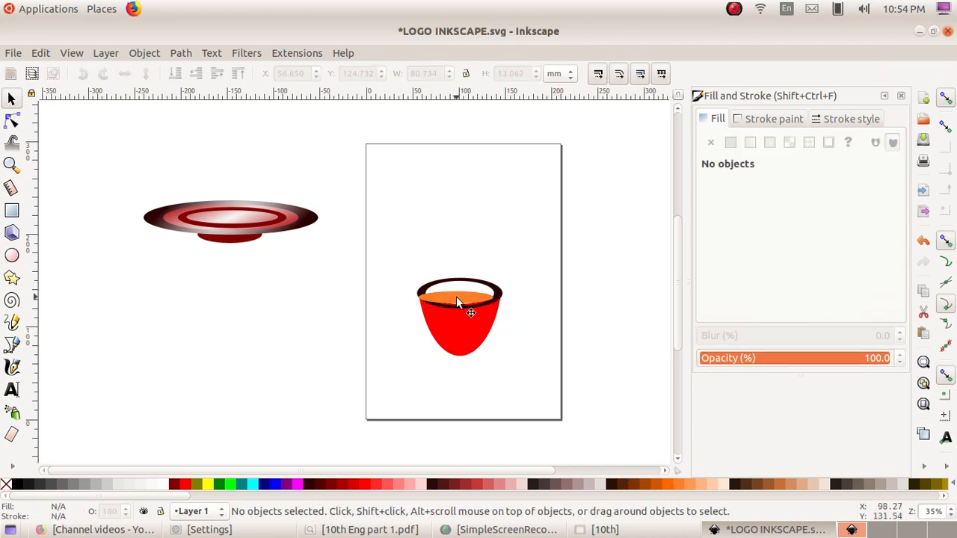
# Increase the orange ellipse's height to about 18 mm and centre it in the rim at about X 61 mm, Y 123 mm
pyautogui.moveTo(457, 296); pyautogui.dragTo(460, 315)
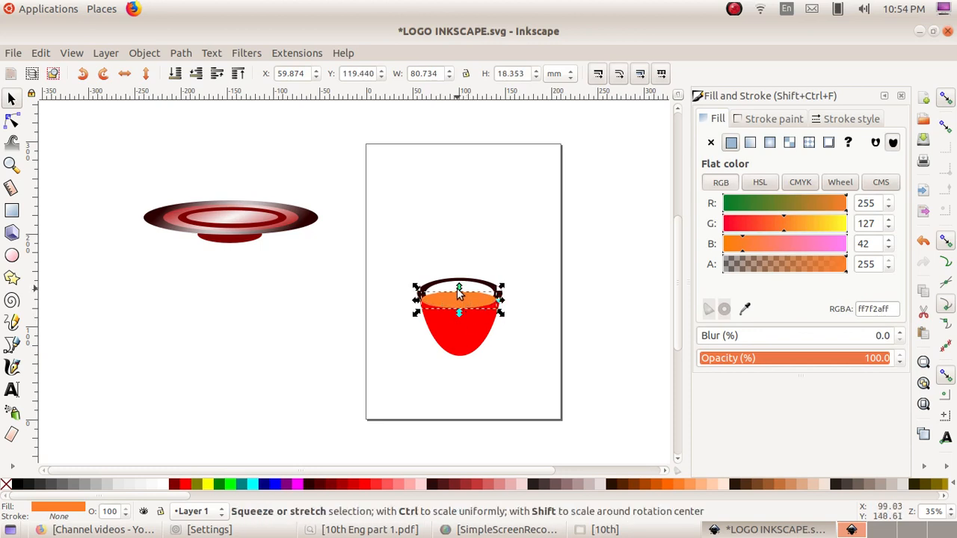
pyautogui.press('Up')
pyautogui.press('Up')
pyautogui.press('Up')
pyautogui.press('Up')
pyautogui.press('Up')
pyautogui.press('Up')
pyautogui.press('Up')
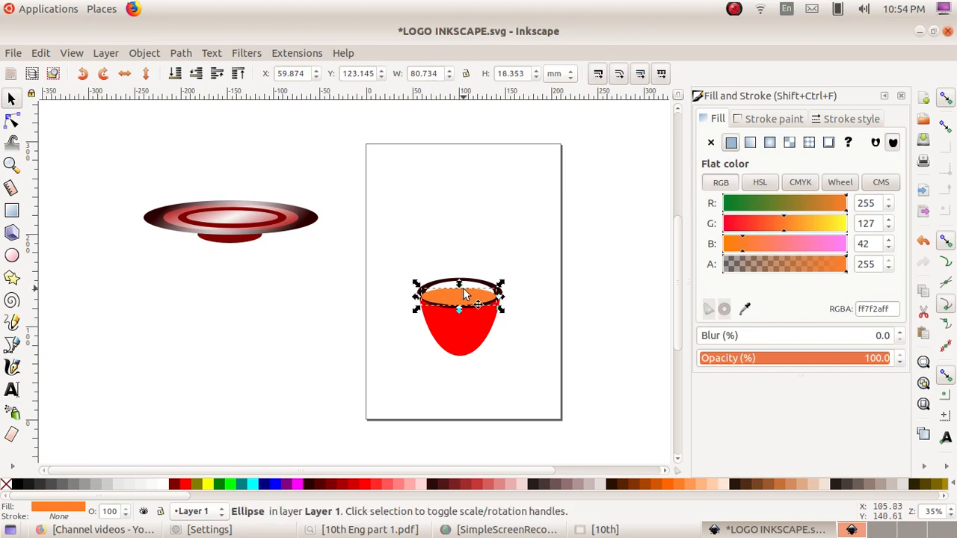
pyautogui.press('Right')
pyautogui.press('Right')
pyautogui.click(575, 263)
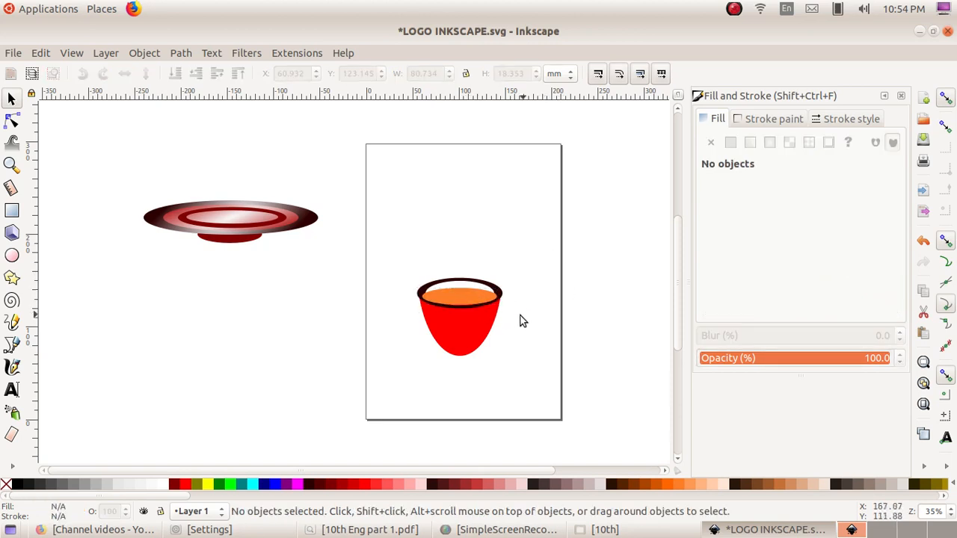
# Resize the orange ellipse to about 74 mm by 22 mm so it fits inside the dark maroon rim
pyautogui.click(450, 304)
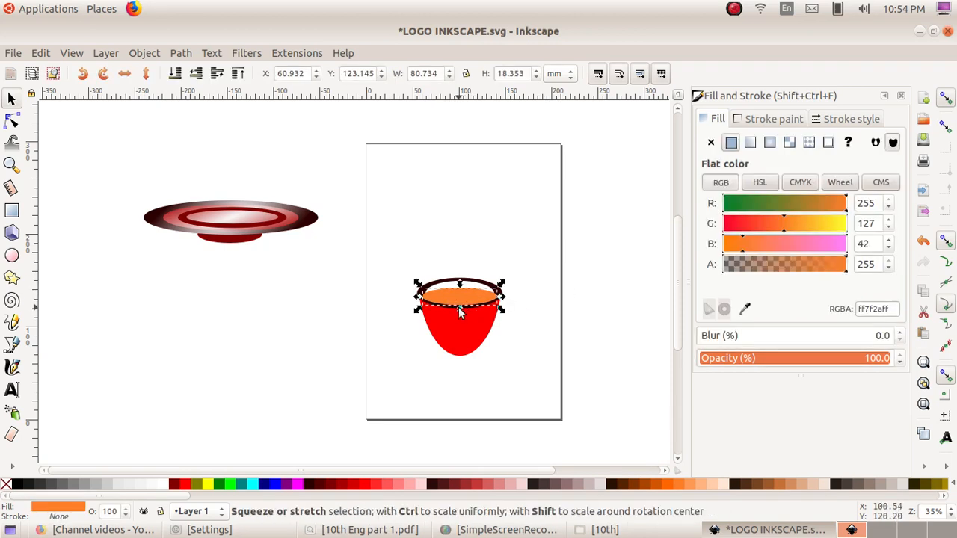
pyautogui.moveTo(459, 307)
pyautogui.mouseDown()
pyautogui.moveTo(424, 298)
pyautogui.moveTo(442, 299)
pyautogui.mouseUp()
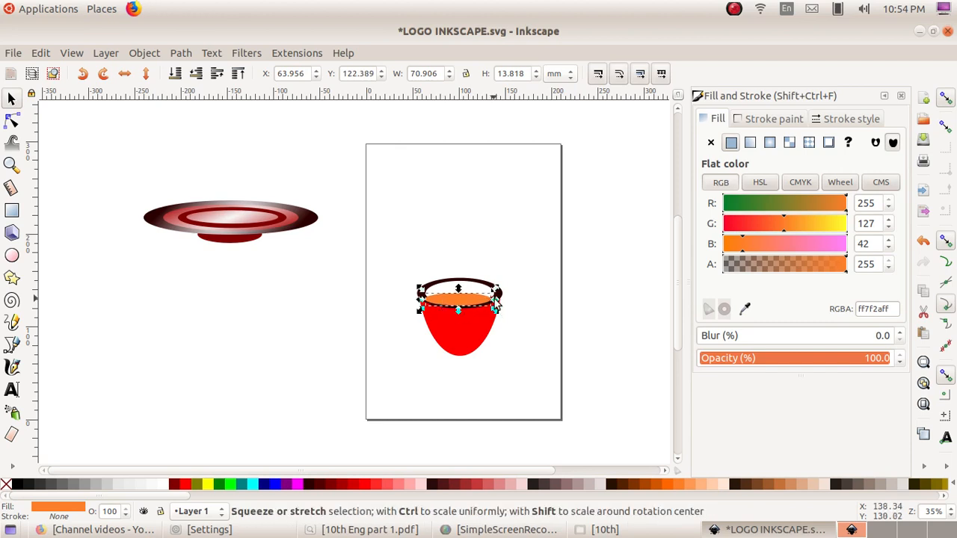
pyautogui.moveTo(499, 303); pyautogui.dragTo(463, 283)
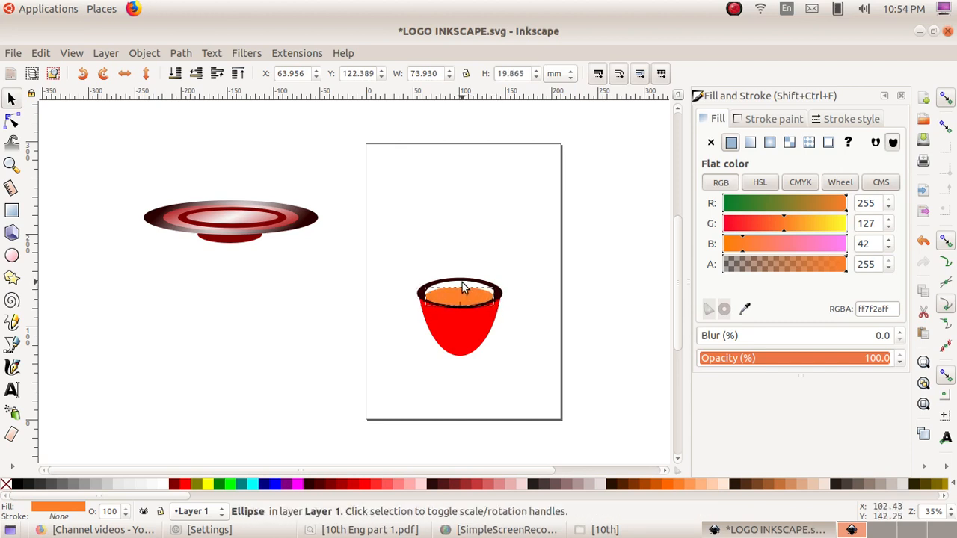
pyautogui.click(571, 275)
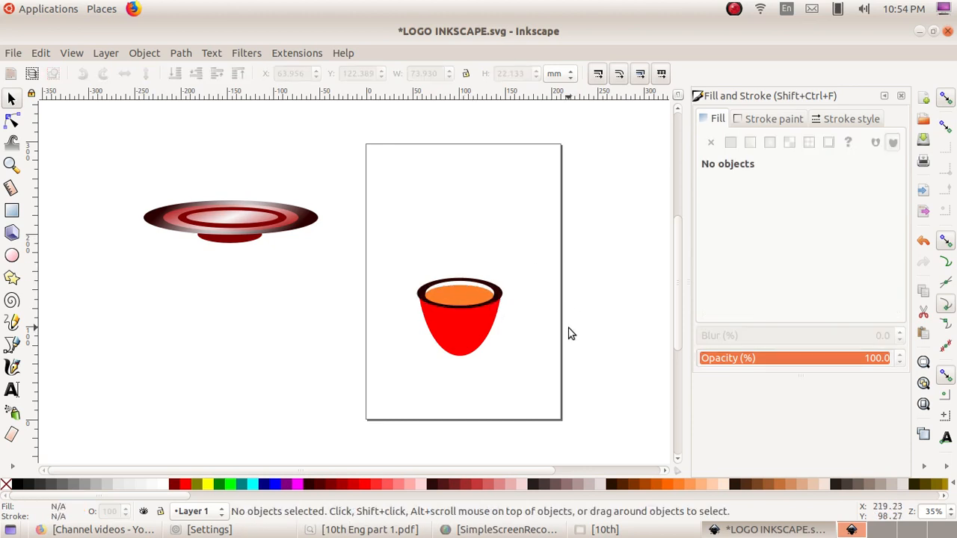
# Group the red cup body, the dark maroon rim and the orange ellipse into one object
pyautogui.moveTo(520, 243)
pyautogui.mouseDown()
pyautogui.moveTo(455, 363)
pyautogui.moveTo(399, 381)
pyautogui.moveTo(391, 374)
pyautogui.mouseUp()
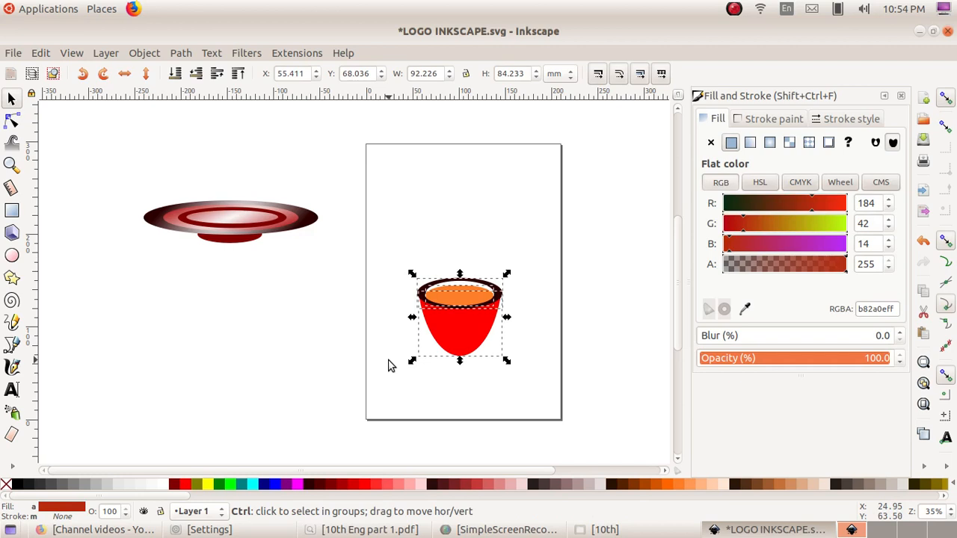
pyautogui.hotkey('ctrl', 'g')
pyautogui.click(376, 353)
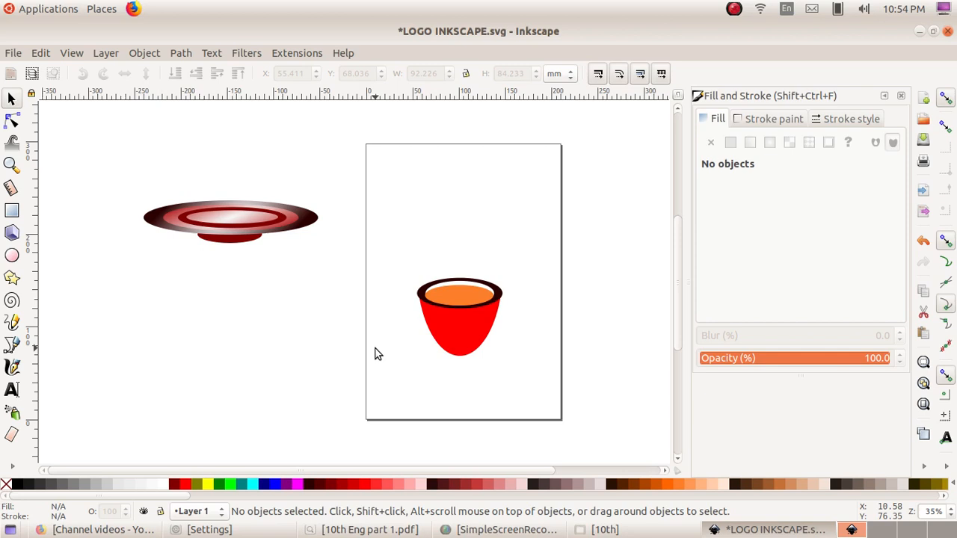
# Draw a wide orange ellipse about 203 mm by 47 mm in the empty canvas area below the saucer
pyautogui.click(11, 255)
pyautogui.moveTo(138, 329)
pyautogui.mouseDown()
pyautogui.moveTo(122, 319)
pyautogui.moveTo(124, 331)
pyautogui.moveTo(255, 376)
pyautogui.moveTo(304, 369)
pyautogui.mouseUp()
pyautogui.moveTo(310, 363); pyautogui.dragTo(310, 362)
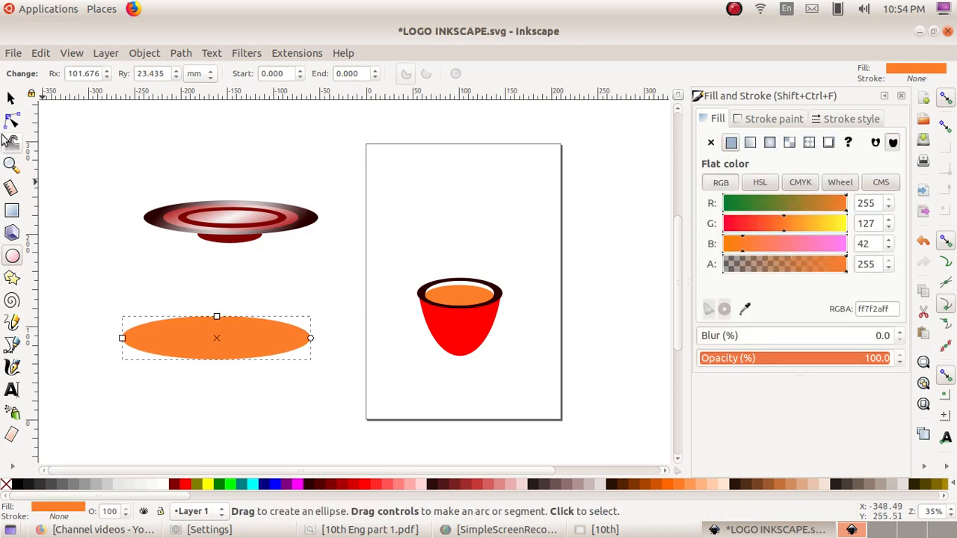
# Duplicate the wide orange ellipse, scale the copy about its centre to about 125 mm by 29 mm, and fill it lime green (00ff00)
pyautogui.click(11, 97)
pyautogui.press('ctrl')
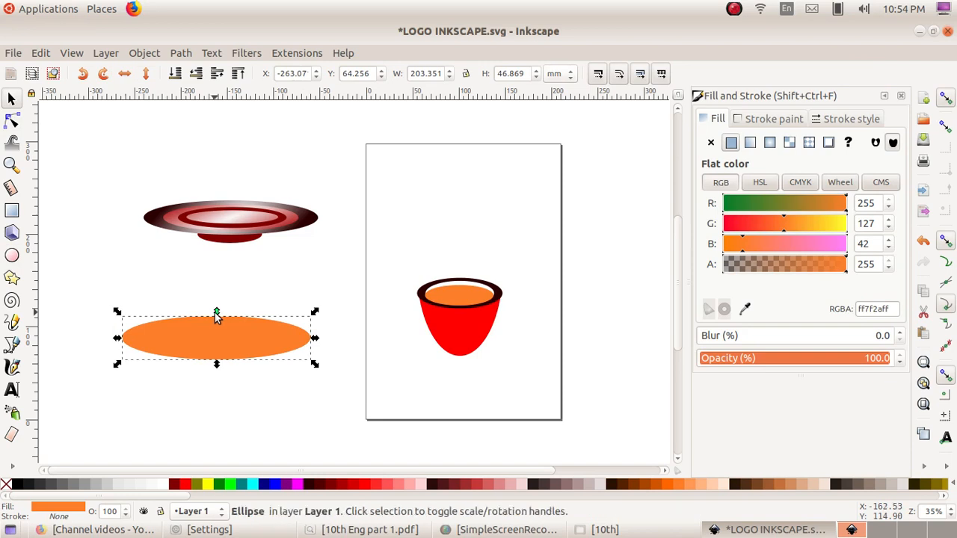
pyautogui.moveTo(214, 313); pyautogui.dragTo(213, 320)
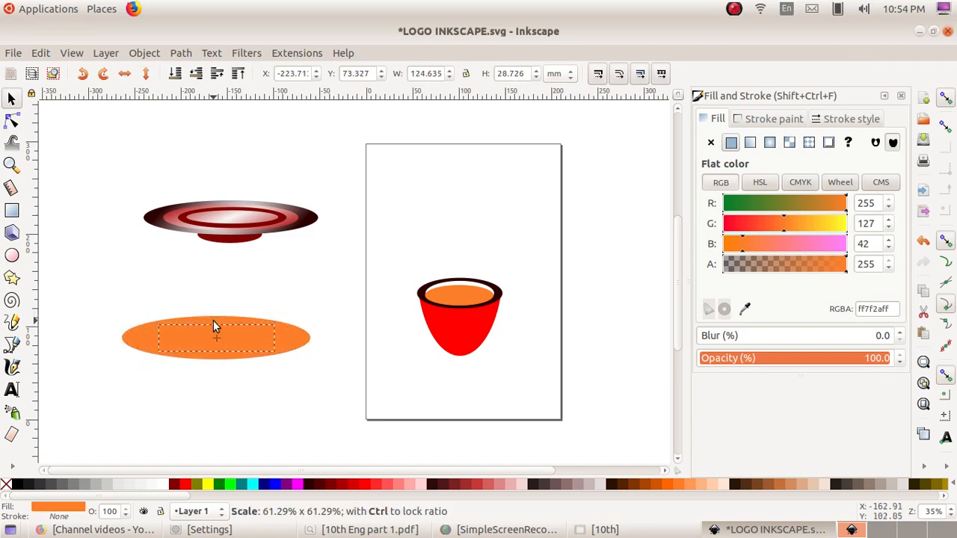
pyautogui.click(229, 483)
# Widen the green ellipse in both directions to about 169 mm so it nearly reaches the ends of the orange ellipse
pyautogui.click(254, 434)
pyautogui.click(161, 341)
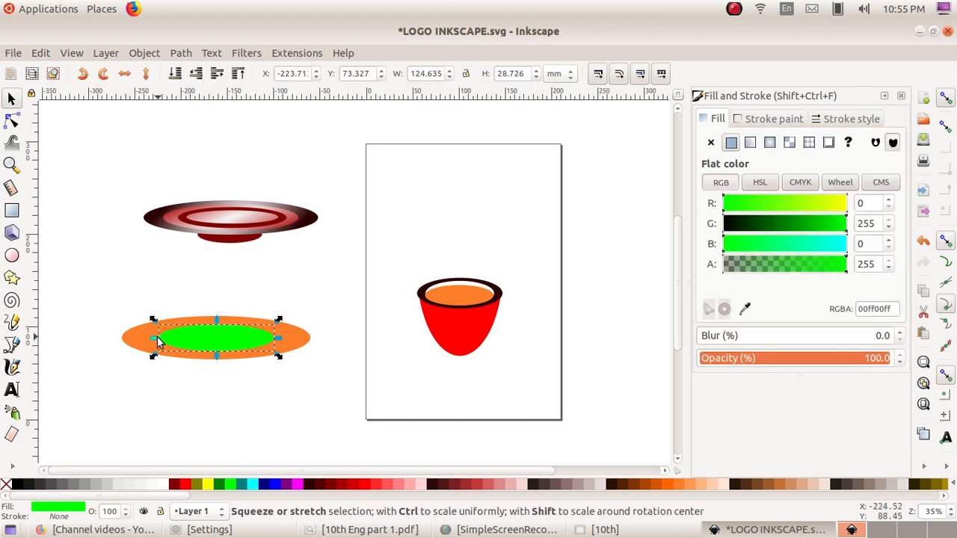
pyautogui.moveTo(157, 340); pyautogui.dragTo(139, 341)
pyautogui.moveTo(278, 338); pyautogui.dragTo(301, 339)
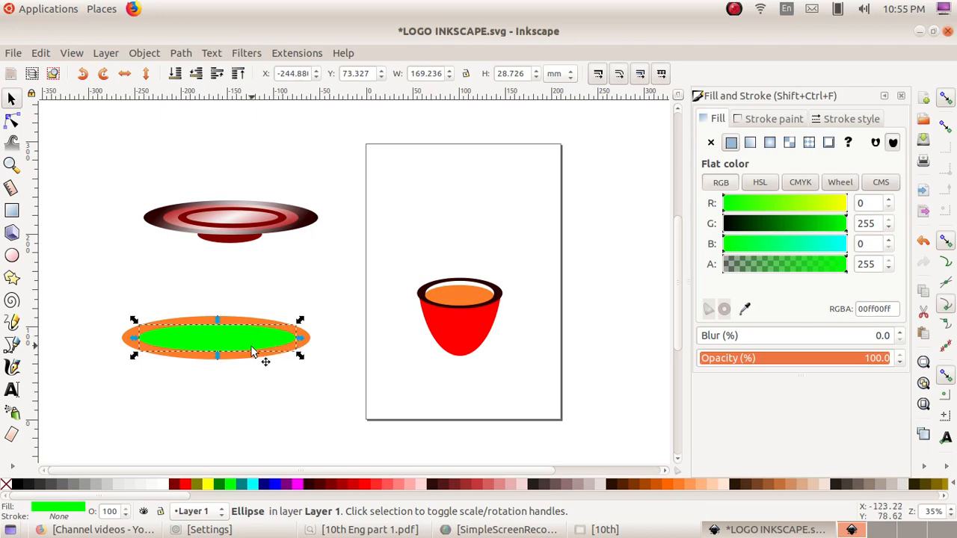
# Subtract the green ellipse from the orange ellipse with Difference to make a hollow ring
pyautogui.click(236, 389)
pyautogui.moveTo(96, 305); pyautogui.dragTo(339, 419)
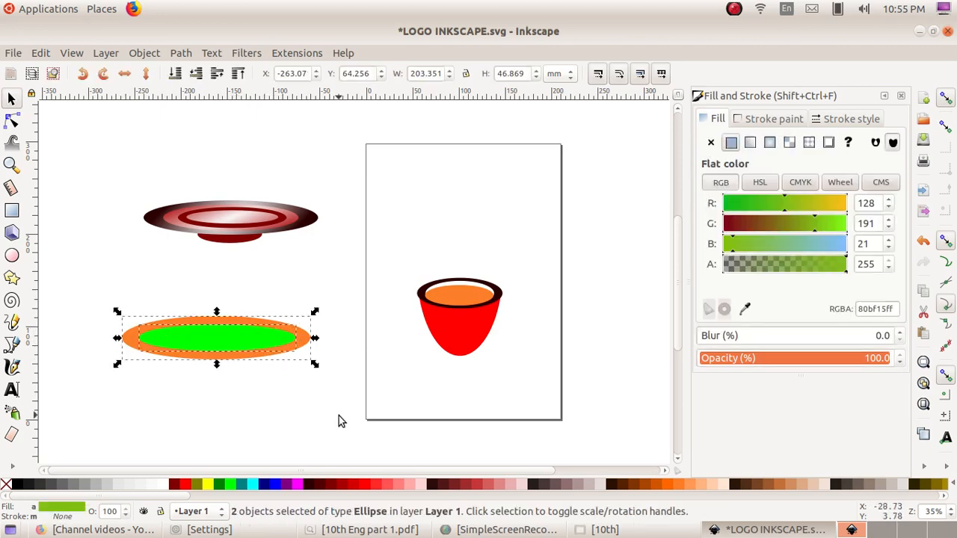
pyautogui.click(180, 53)
pyautogui.click(207, 155)
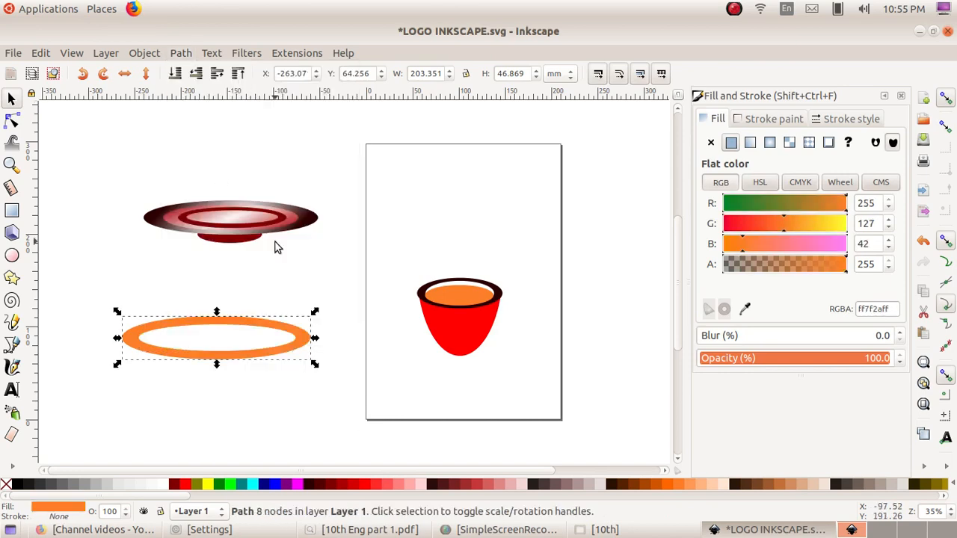
pyautogui.click(315, 282)
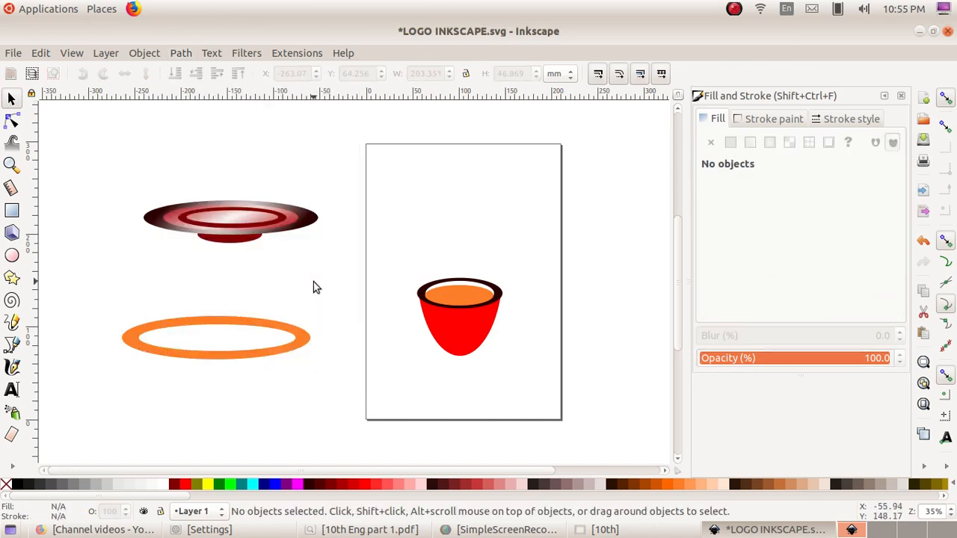
# Try maroon and fuchsia on the hollow ring, and settle on a navy fill (000080)
pyautogui.click(284, 329)
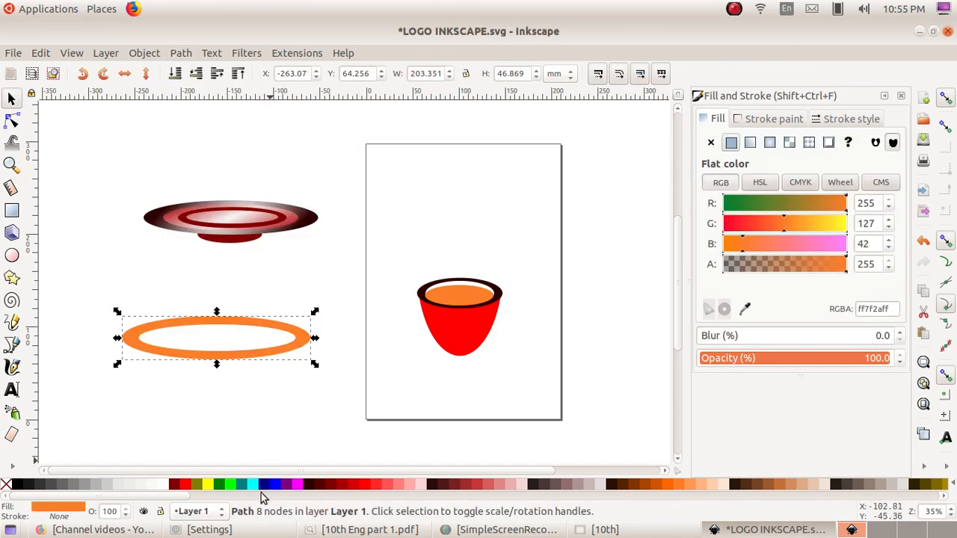
pyautogui.click(174, 484)
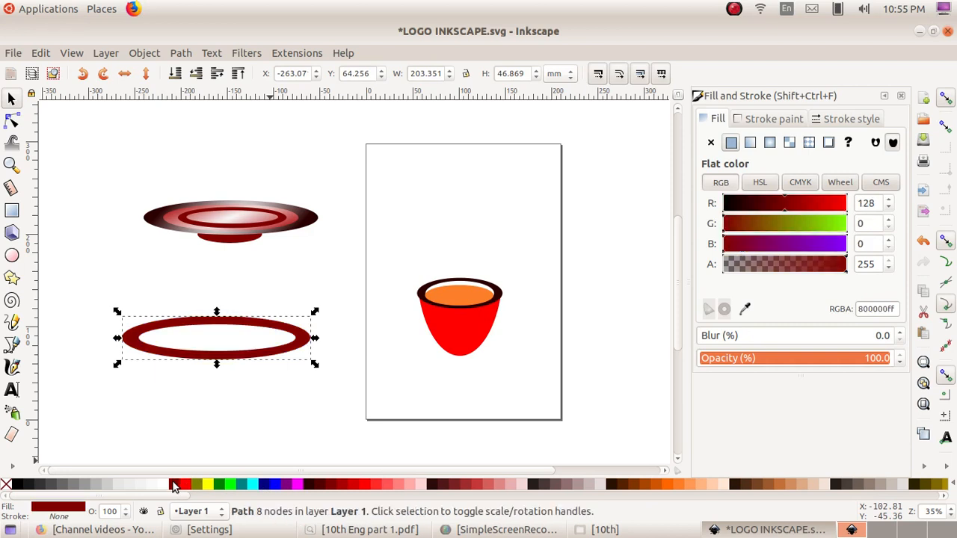
pyautogui.click(267, 484)
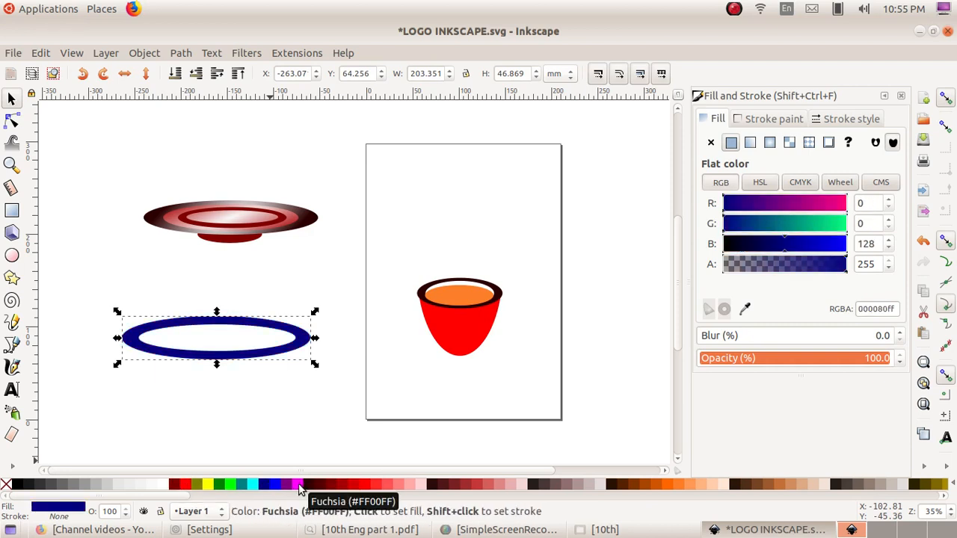
pyautogui.click(298, 484)
pyautogui.click(267, 485)
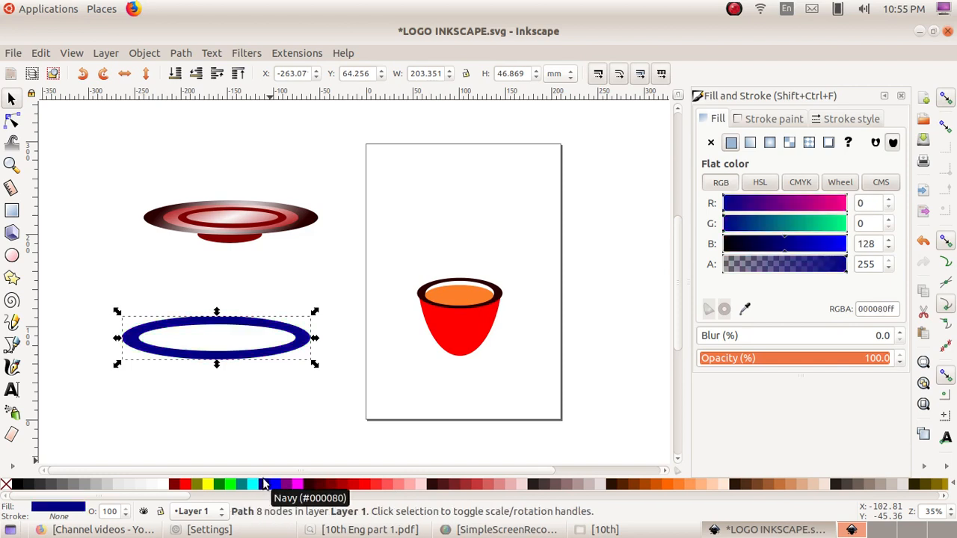
pyautogui.click(267, 437)
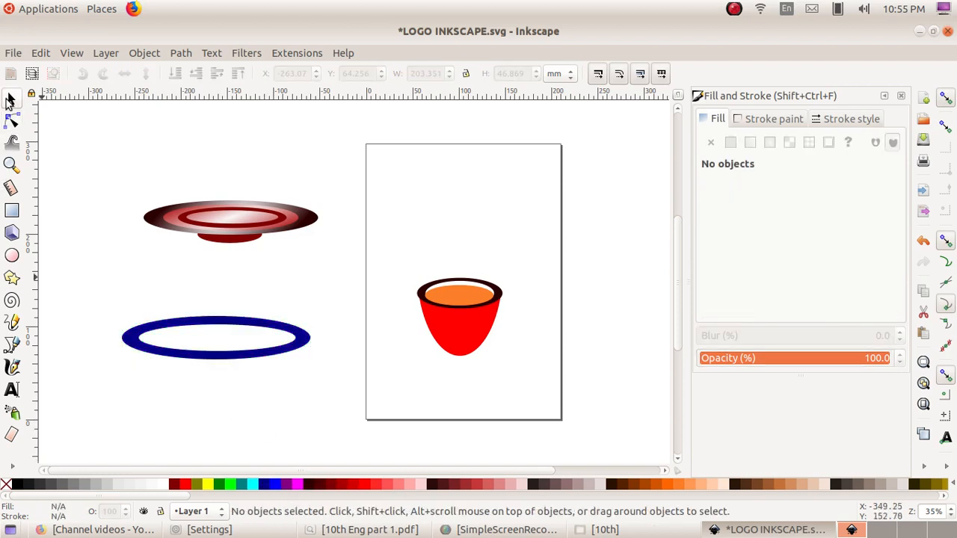
# Draw a large yellow ellipse about 207 mm by 217 mm covering all of the navy ring except its right end
pyautogui.click(13, 257)
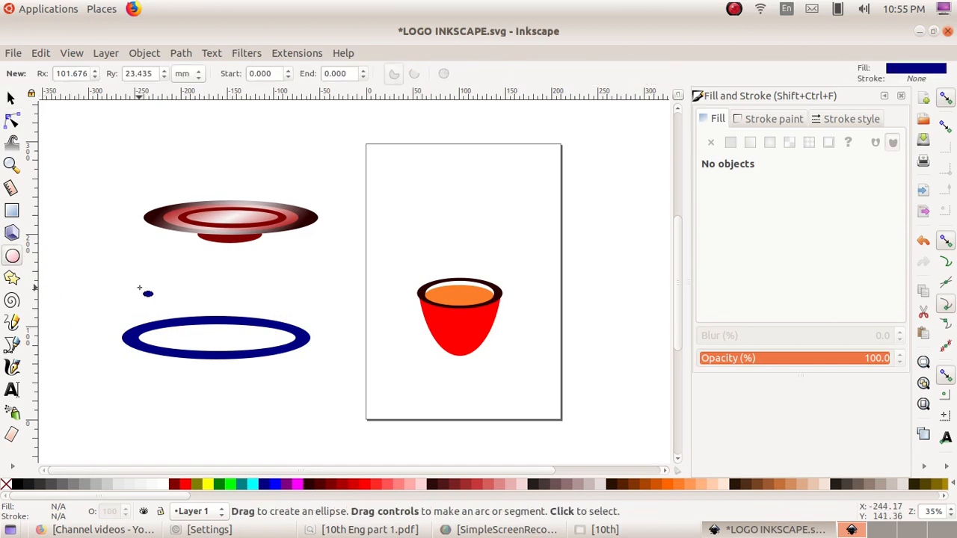
pyautogui.moveTo(87, 266); pyautogui.dragTo(279, 469)
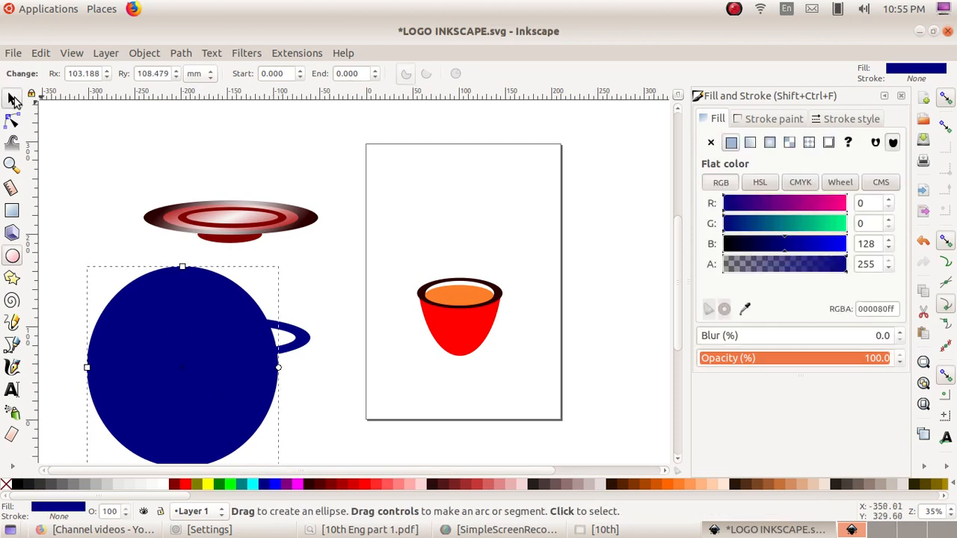
pyautogui.click(11, 98)
pyautogui.click(207, 484)
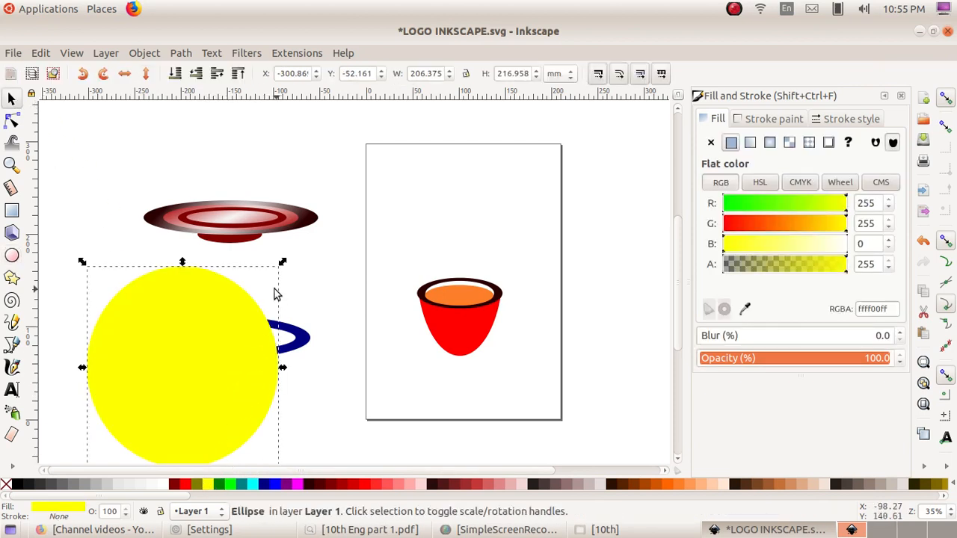
pyautogui.moveTo(283, 264); pyautogui.dragTo(295, 285)
pyautogui.moveTo(160, 291)
pyautogui.mouseDown()
pyautogui.moveTo(171, 290)
pyautogui.moveTo(171, 278)
pyautogui.moveTo(145, 269)
pyautogui.moveTo(160, 279)
pyautogui.mouseUp()
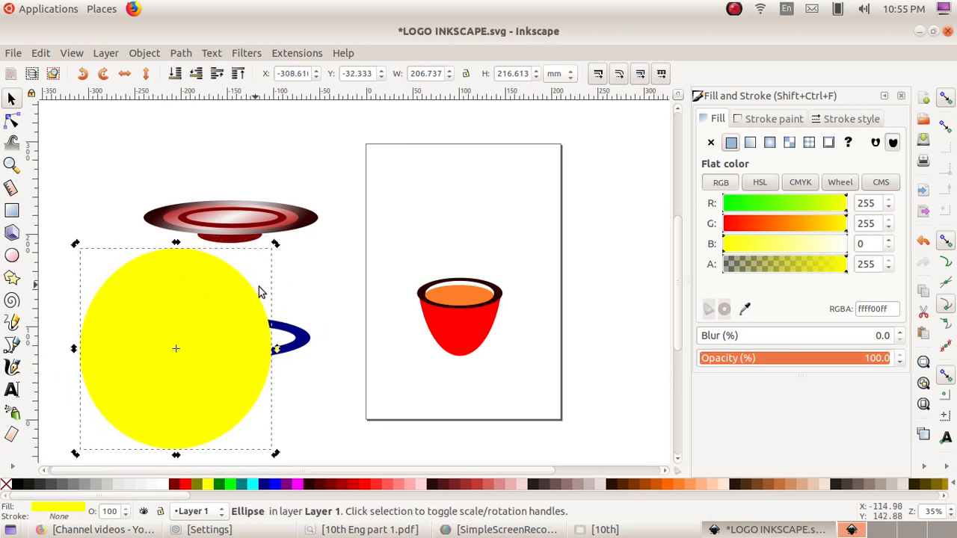
# Subtract the large yellow ellipse from the navy ring with Difference to keep only the curved right end as a handle
pyautogui.click(321, 297)
pyautogui.click(299, 338)
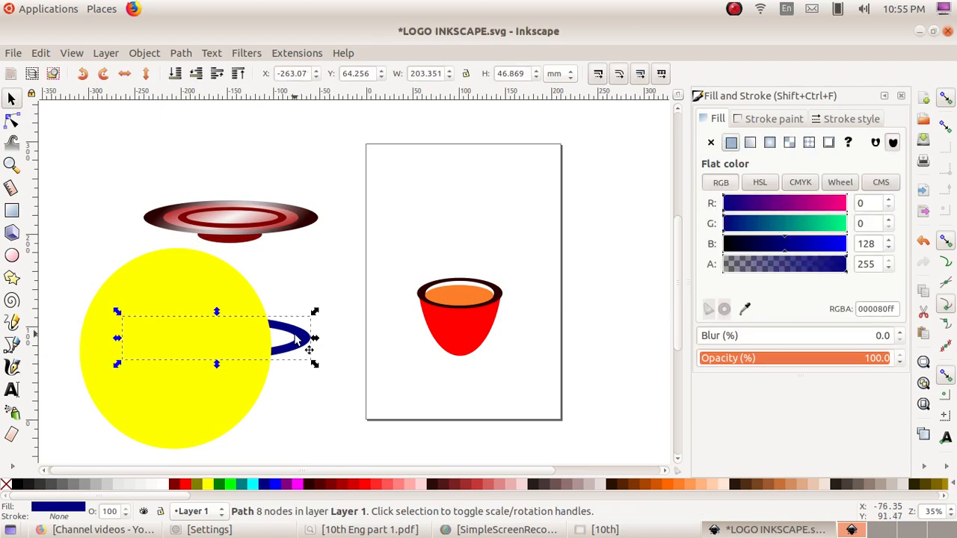
pyautogui.click(199, 297)
pyautogui.keyDown('shift'); pyautogui.click(303, 341); pyautogui.keyUp('shift')
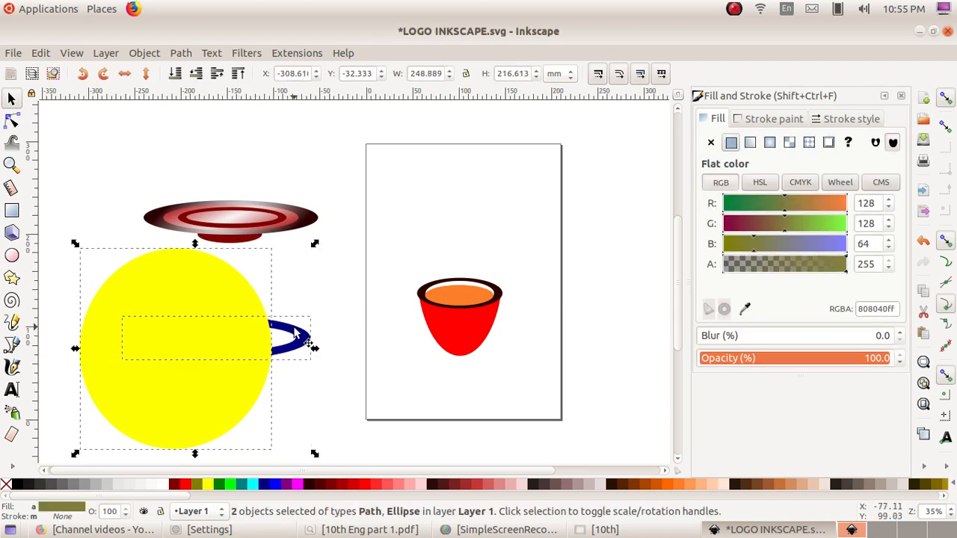
pyautogui.click(182, 54)
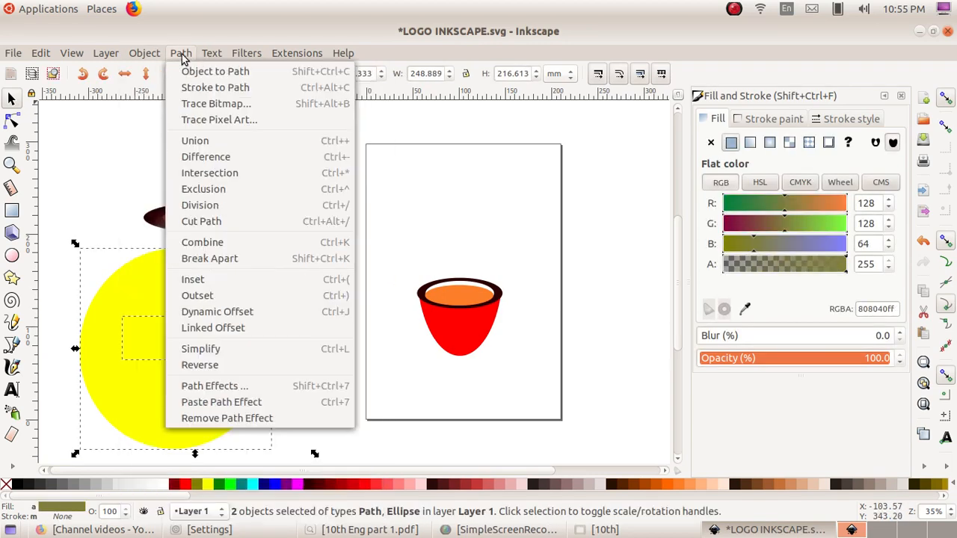
pyautogui.click(222, 159)
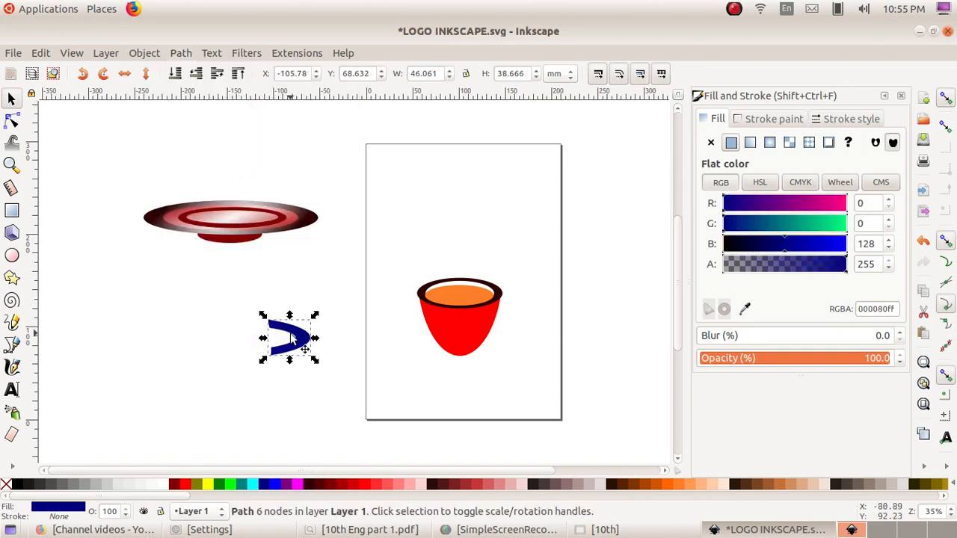
# Move the navy handle against the right side of the red cup and rotate it slightly clockwise
pyautogui.moveTo(296, 338); pyautogui.dragTo(519, 319)
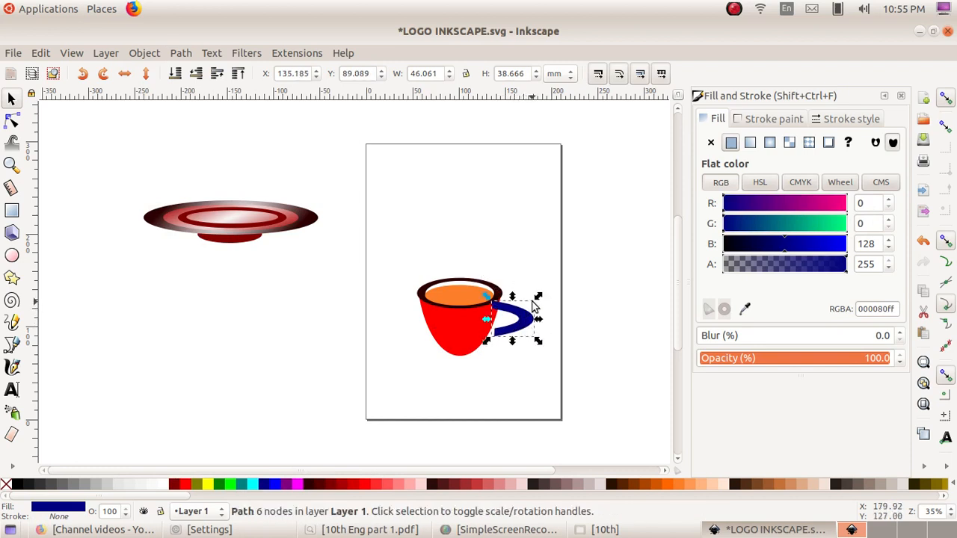
pyautogui.click(513, 319)
pyautogui.moveTo(538, 294); pyautogui.dragTo(545, 299)
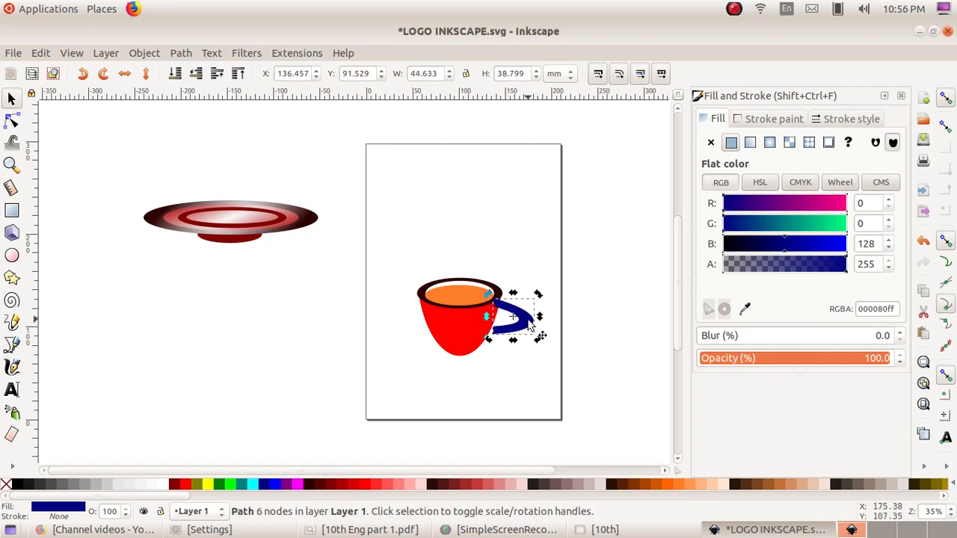
# Nudge the navy handle left to about X 128 mm so its ends overlap the cup body
pyautogui.press('Left')
pyautogui.press('Left')
pyautogui.press('Left')
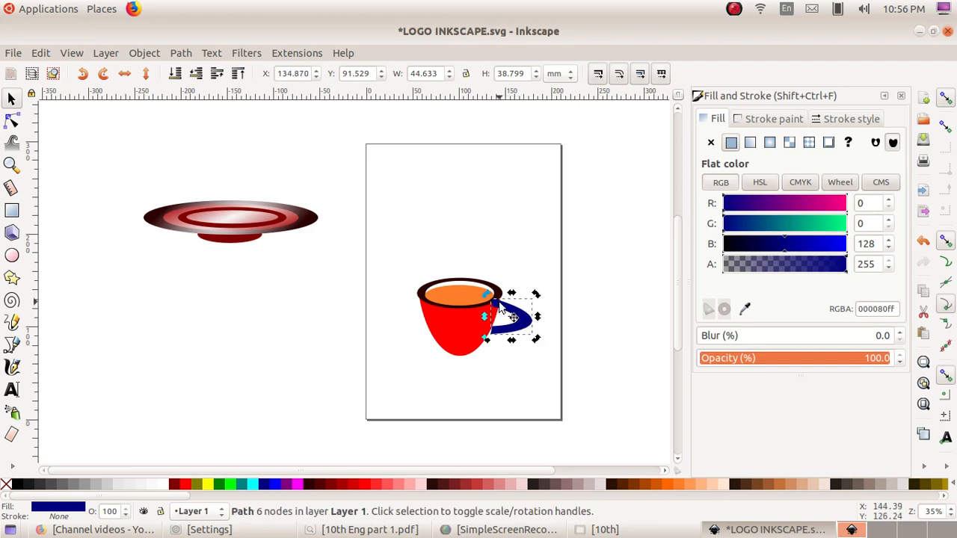
pyautogui.press('Left')
pyautogui.press('Left')
pyautogui.press('Left')
pyautogui.press('Left')
pyautogui.press('Left')
pyautogui.press('Left')
pyautogui.press('Left')
pyautogui.press('Left')
pyautogui.press('Left')
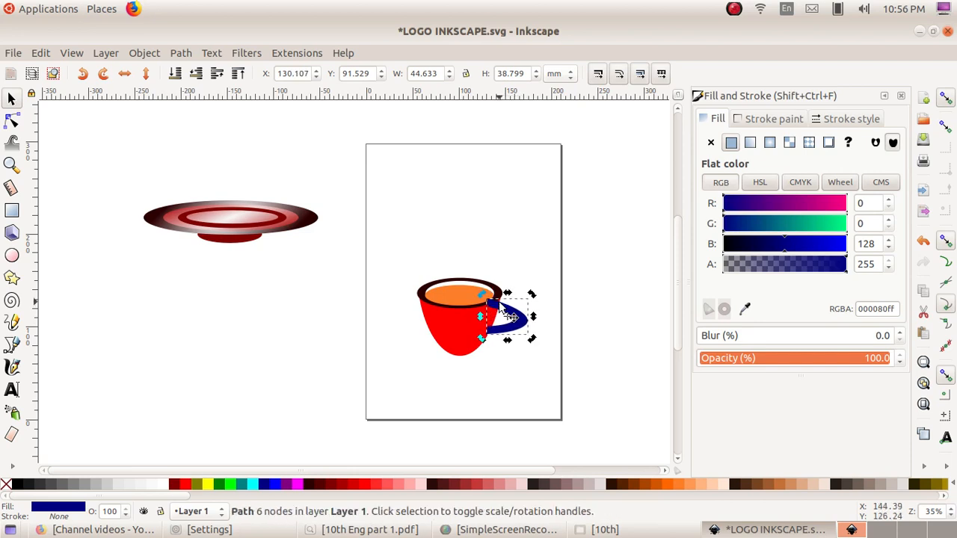
pyautogui.press('Left')
pyautogui.press('Left')
pyautogui.press('Left')
pyautogui.press('Left')
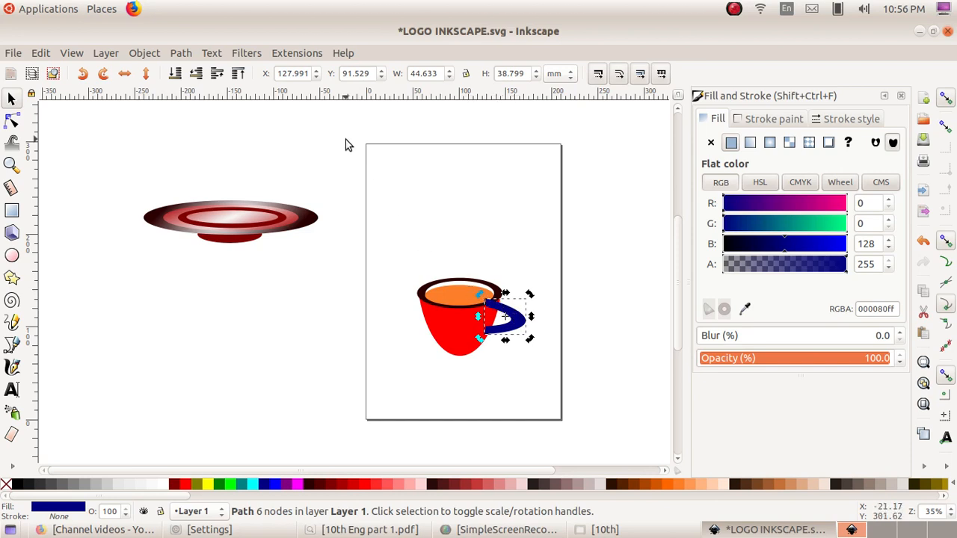
# Lower the navy handle to the bottom behind the cup, and group the handle with the cup
pyautogui.click(145, 53)
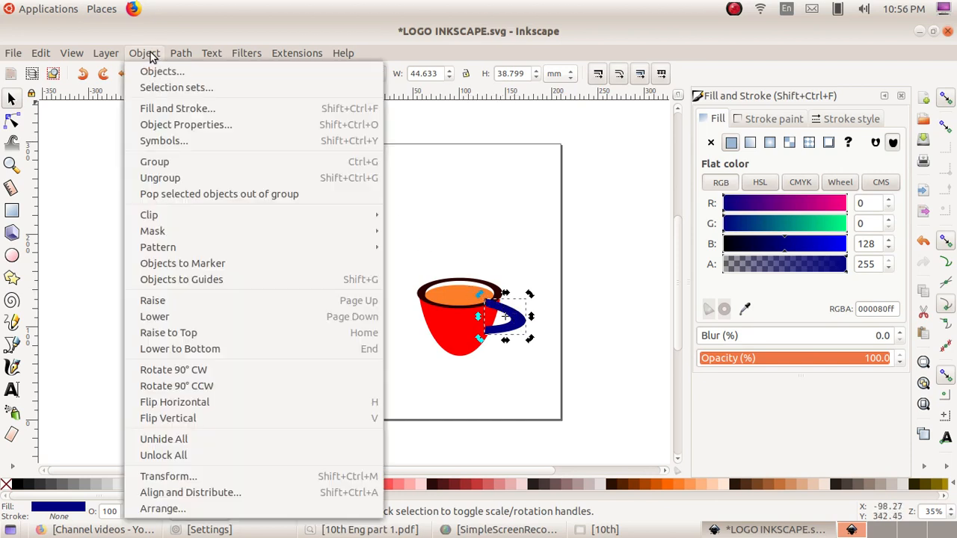
pyautogui.click(215, 348)
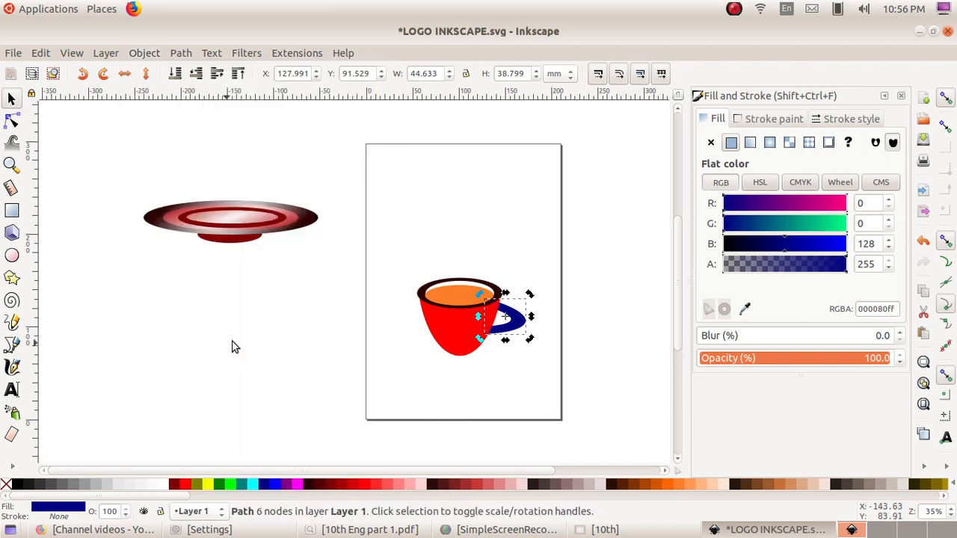
pyautogui.click(483, 233)
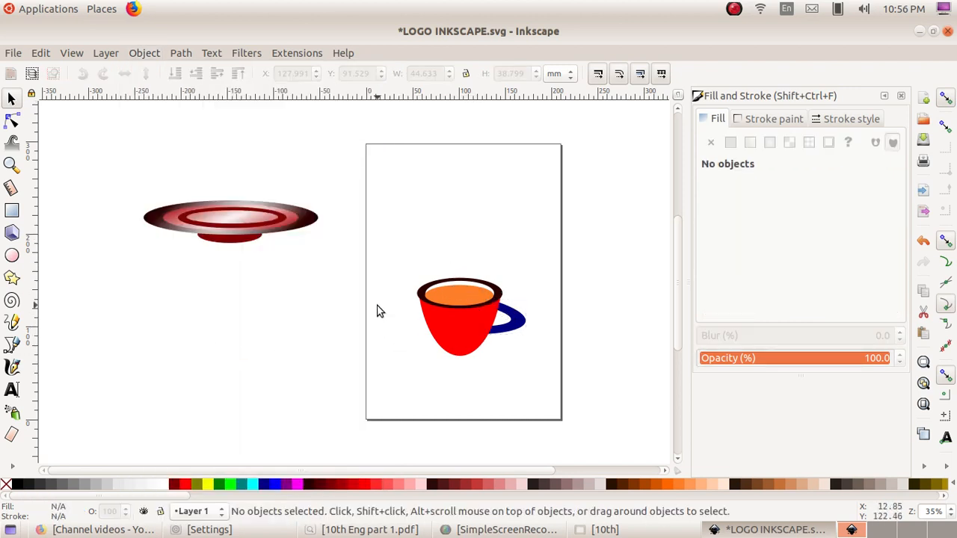
pyautogui.moveTo(399, 257); pyautogui.dragTo(560, 391)
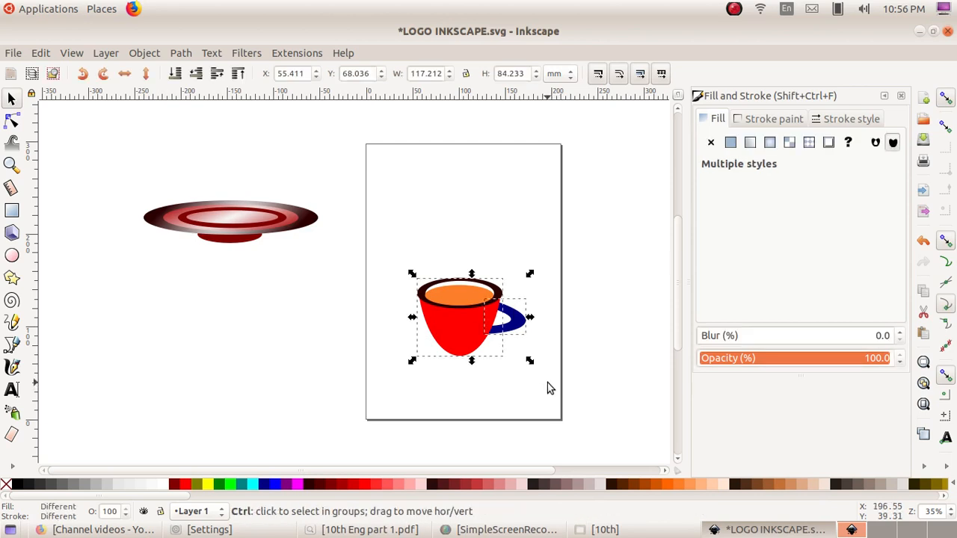
pyautogui.hotkey('ctrl', 'g')
# Raise the cup on the page and place the saucer directly beneath it at about X 18 mm, Y 95 mm
pyautogui.click(267, 233)
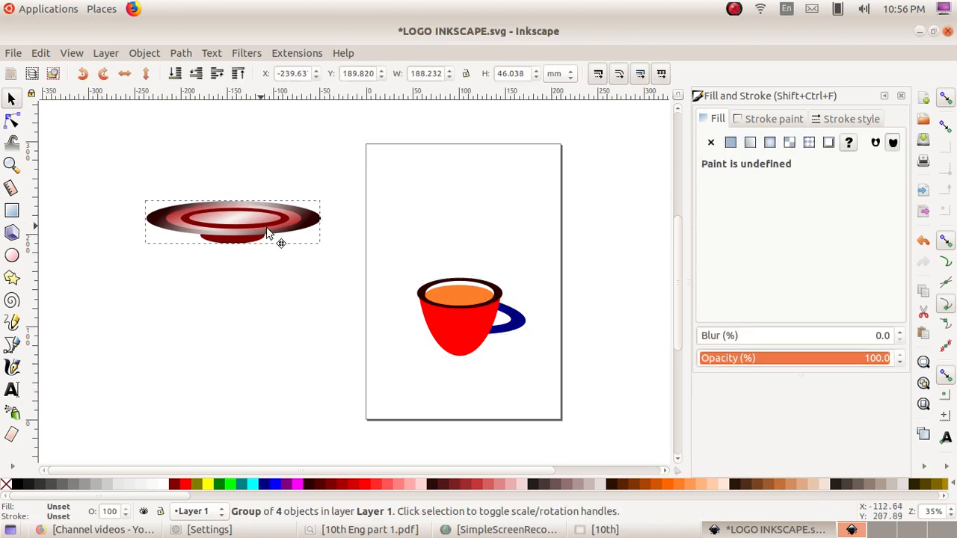
pyautogui.moveTo(267, 234); pyautogui.dragTo(497, 367)
pyautogui.click(473, 271)
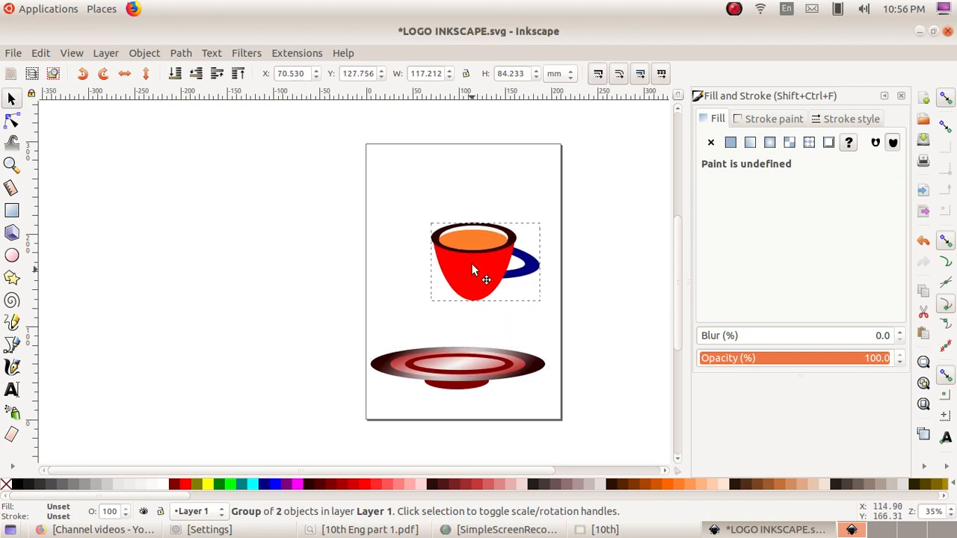
pyautogui.moveTo(473, 271); pyautogui.dragTo(472, 256)
pyautogui.moveTo(474, 359); pyautogui.dragTo(486, 312)
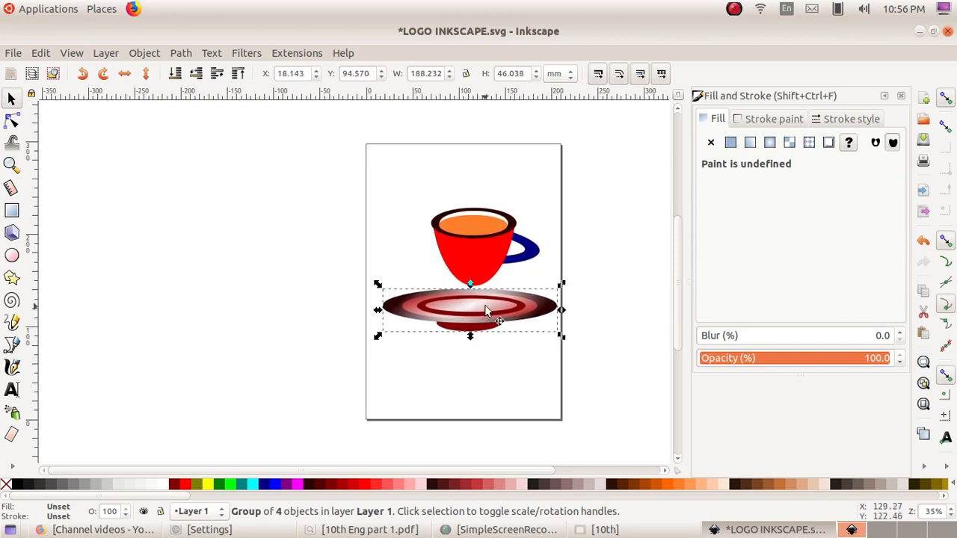
# Narrow the cup group to about 106 mm and set it down on the saucer's centre at about X 74 mm, Y 115 mm
pyautogui.click(481, 245)
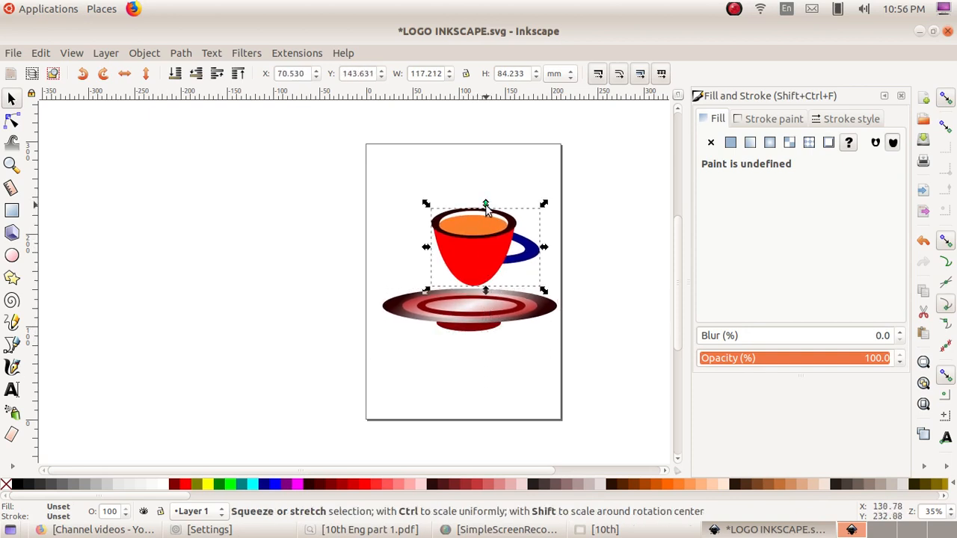
pyautogui.moveTo(543, 249); pyautogui.dragTo(485, 276)
pyautogui.click(505, 191)
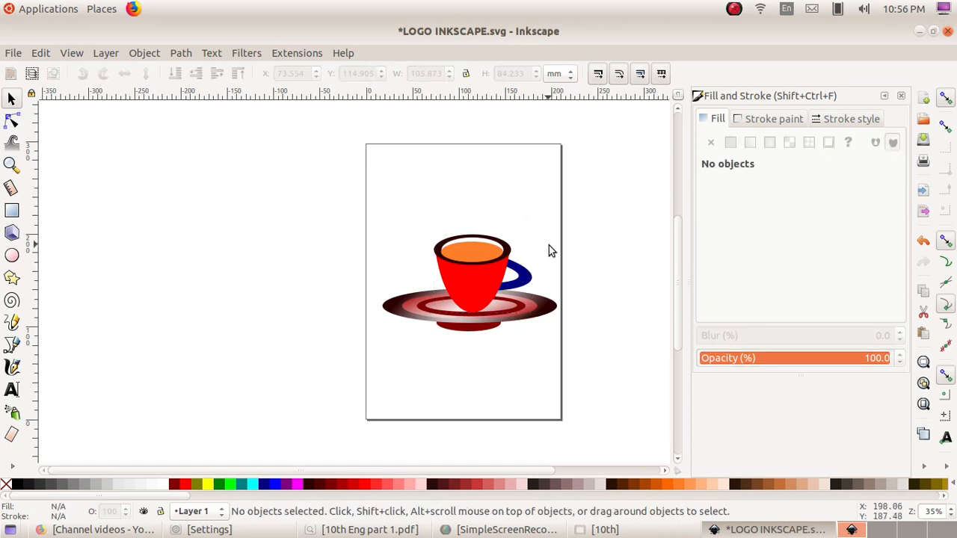
pyautogui.click(494, 294)
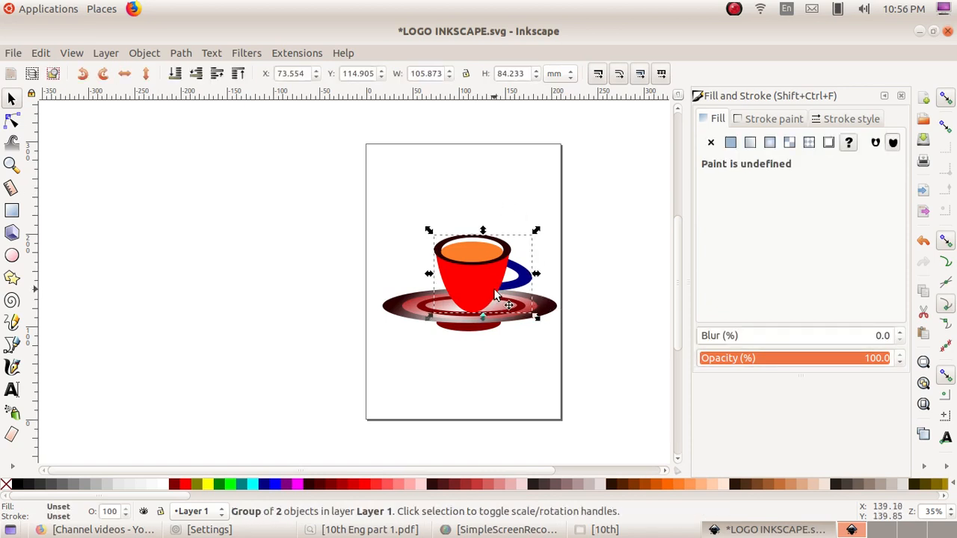
# Nudge the cup group left on the saucer to about X 72 mm and deselect it
pyautogui.press('Left')
pyautogui.press('Left')
pyautogui.press('Left')
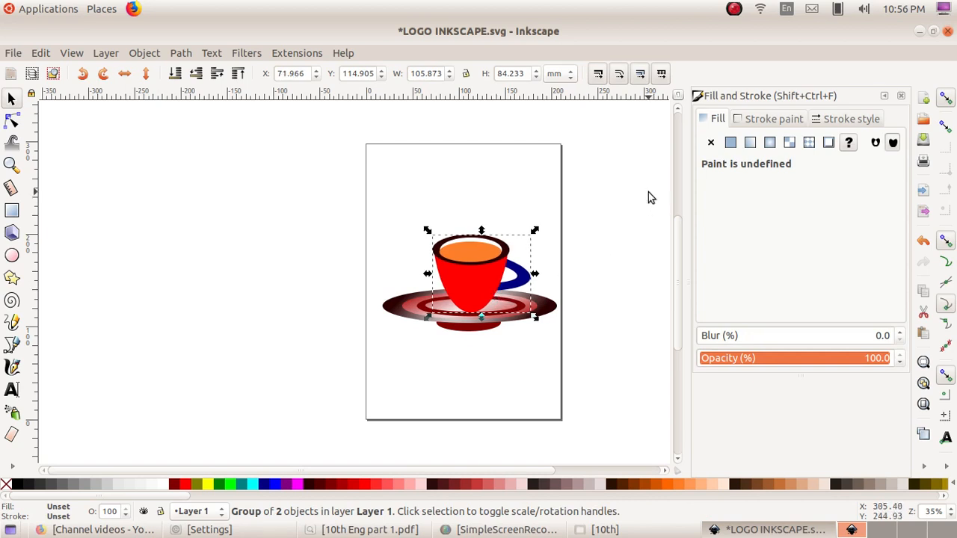
pyautogui.click(570, 215)
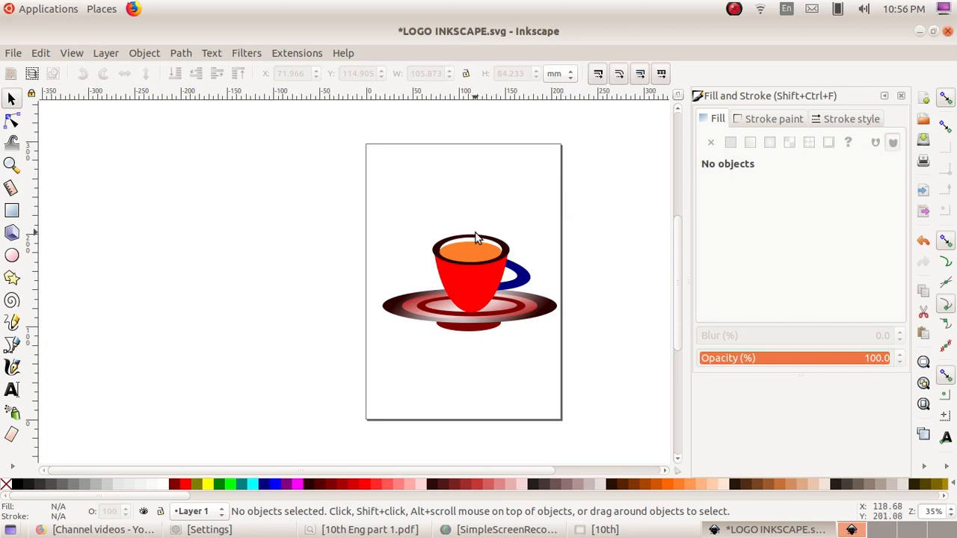
# Shorten the cup group to about 80 mm high and nudge it down and left to about X 71 mm, Y 117 mm
pyautogui.click(477, 263)
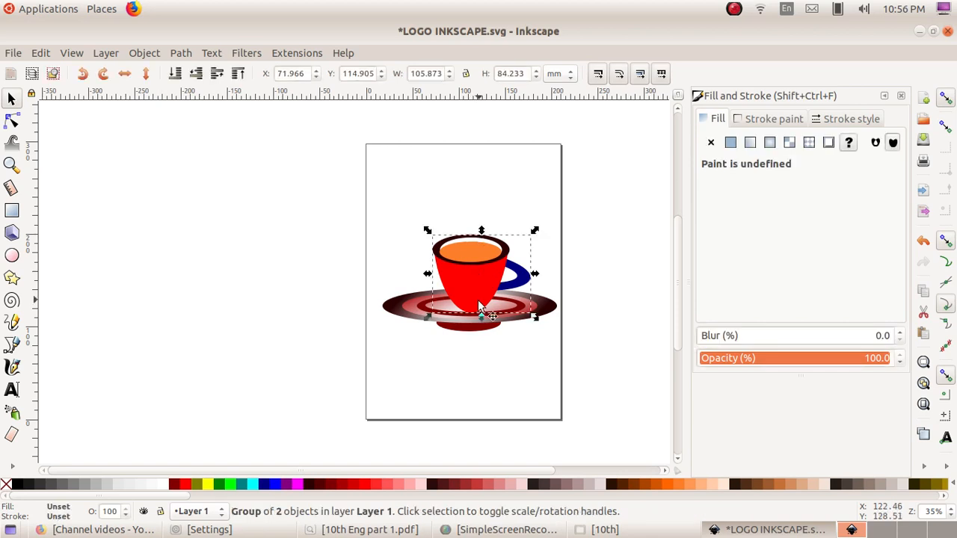
pyautogui.click(478, 311)
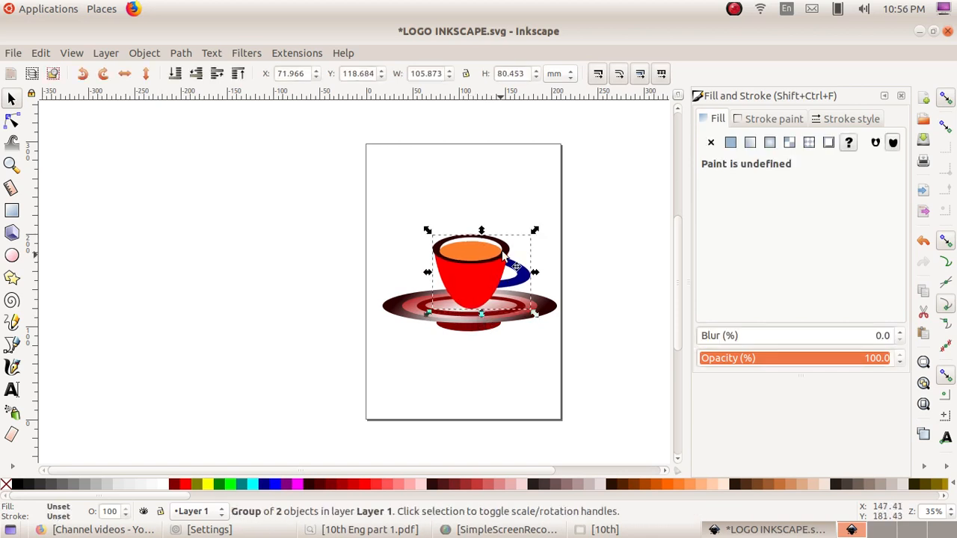
pyautogui.click(513, 187)
pyautogui.click(479, 264)
pyautogui.press('Down')
pyautogui.press('Down')
pyautogui.press('Down')
pyautogui.press('Left')
pyautogui.press('Left')
pyautogui.press('Down')
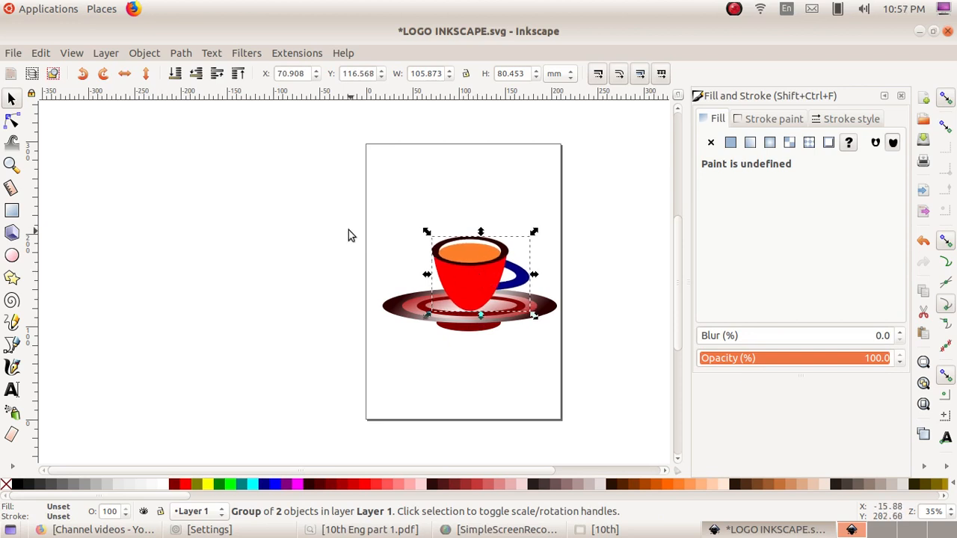
# Group the cup with the saucer and save the drawing under its existing file name
pyautogui.moveTo(375, 214); pyautogui.dragTo(616, 406)
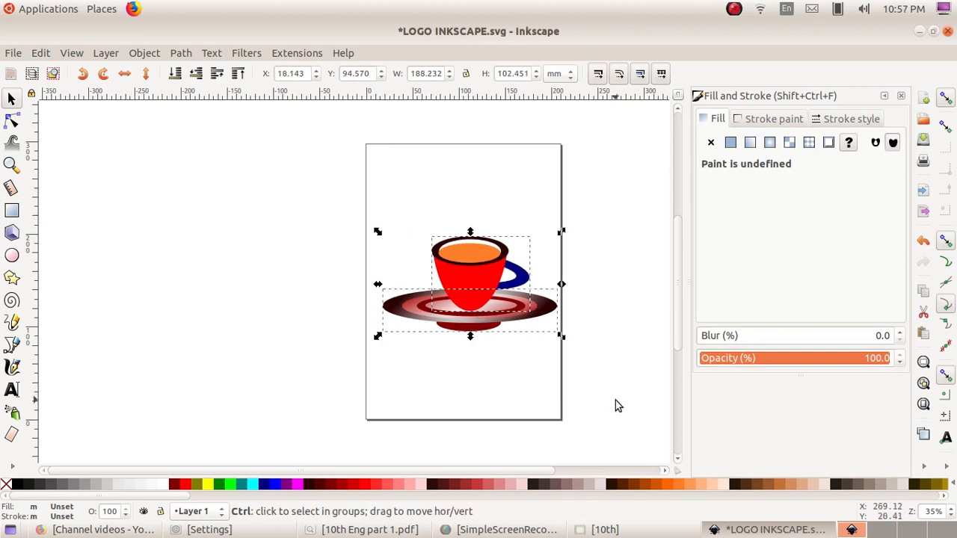
pyautogui.hotkey('ctrl', 'g')
pyautogui.press('Escape')
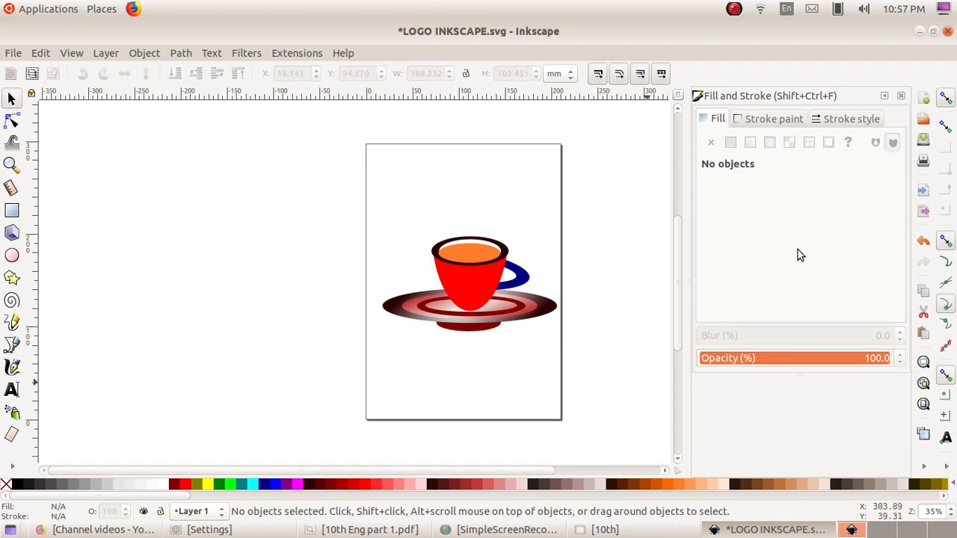
pyautogui.click(13, 54)
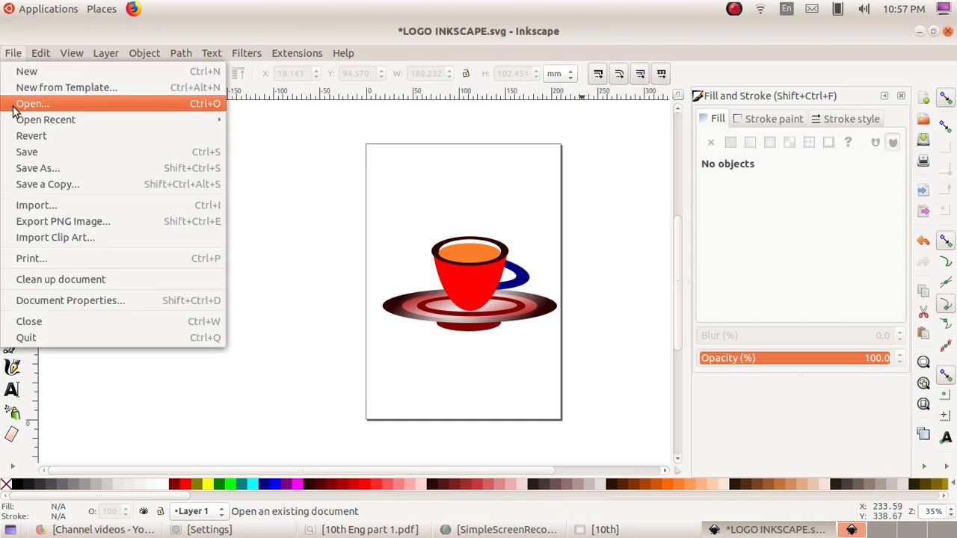
pyautogui.click(27, 152)
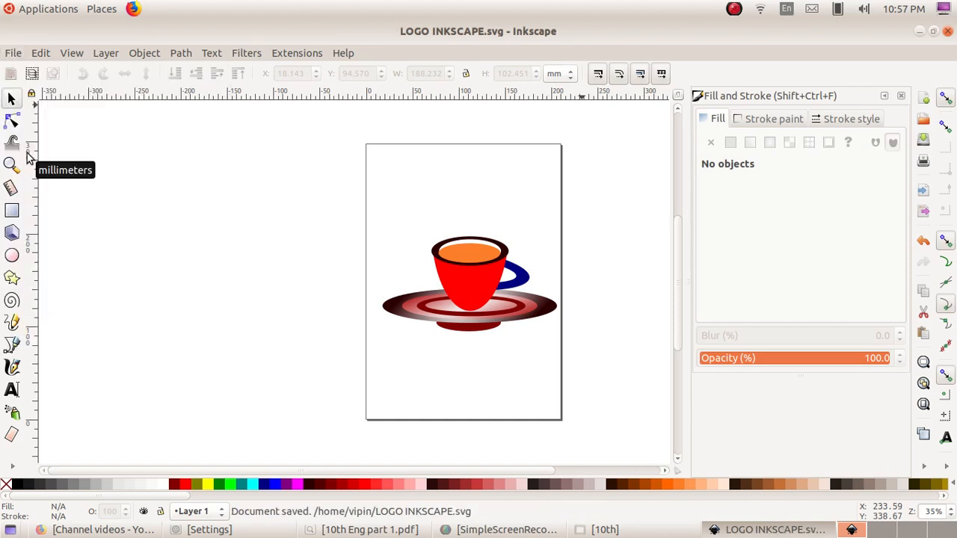